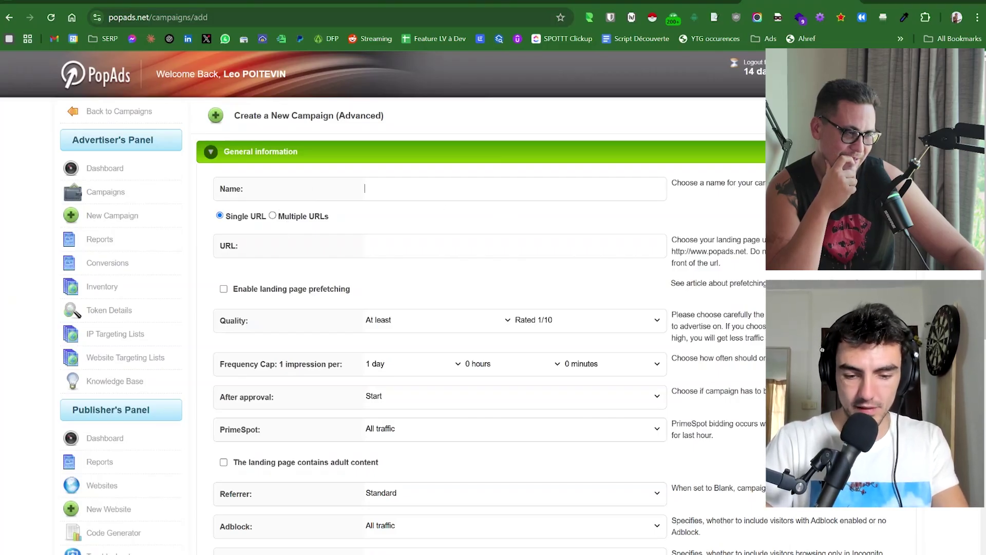
Complete the campaign name and switch the landing page option to Multiple URLs.
type("ain")
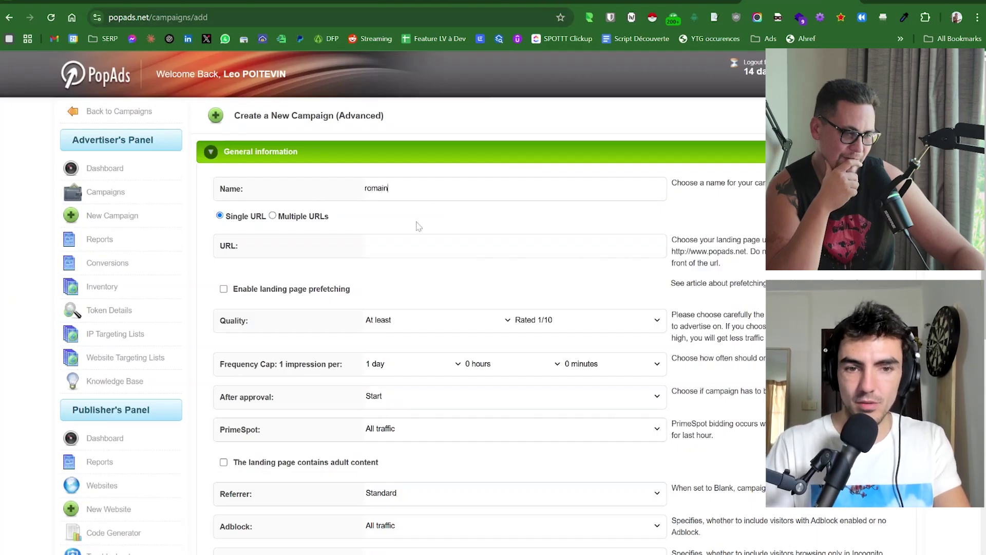
left_click(362, 235)
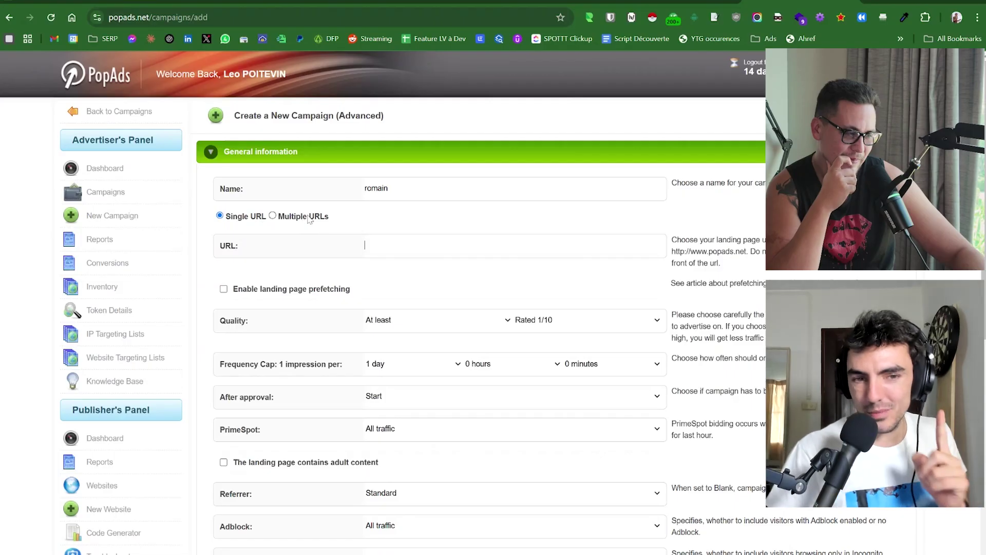
left_click_drag(319, 218, 315, 218)
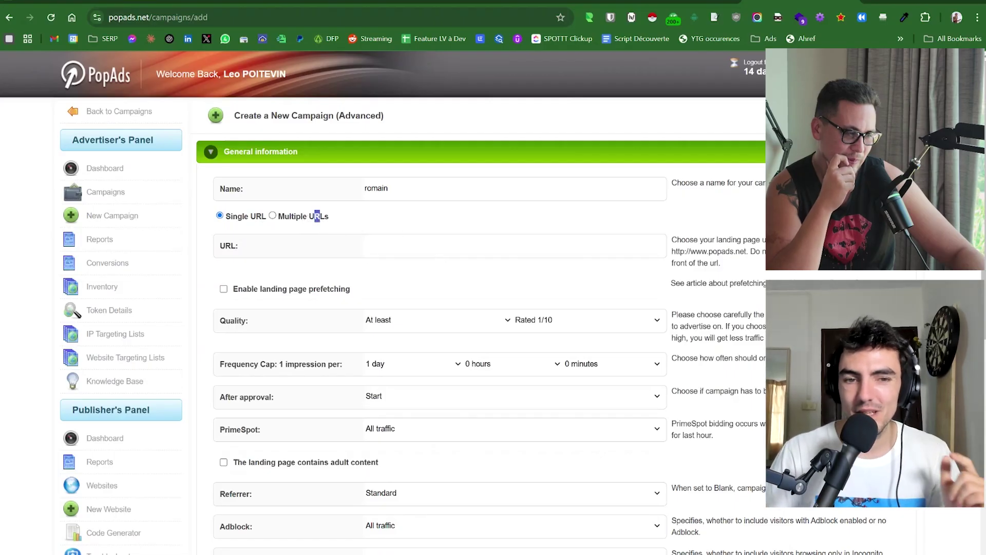
left_click(272, 215)
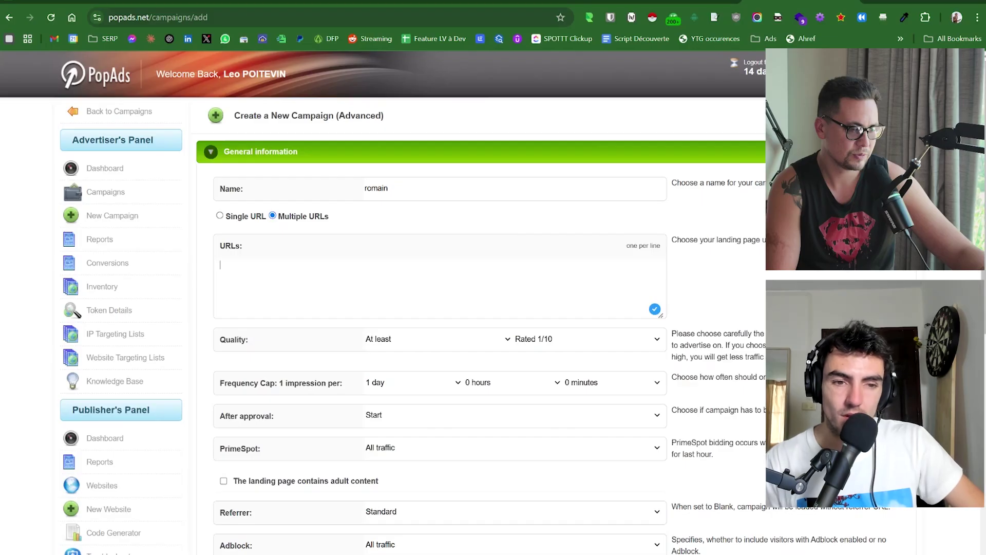
In a new tab, search Google for 'learnyclub formation netlinking', fixing the misspelled query.
key("ctrl+t")
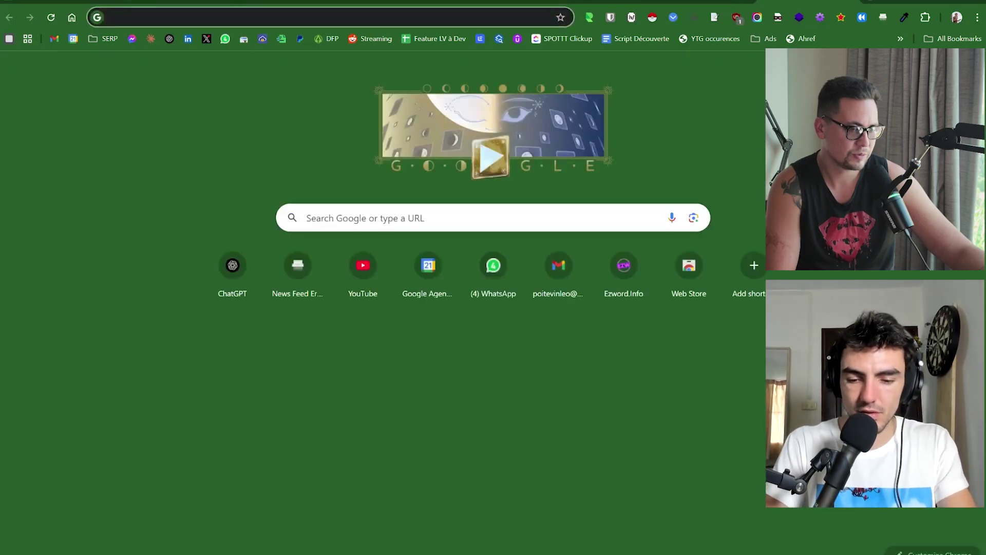
type("l")
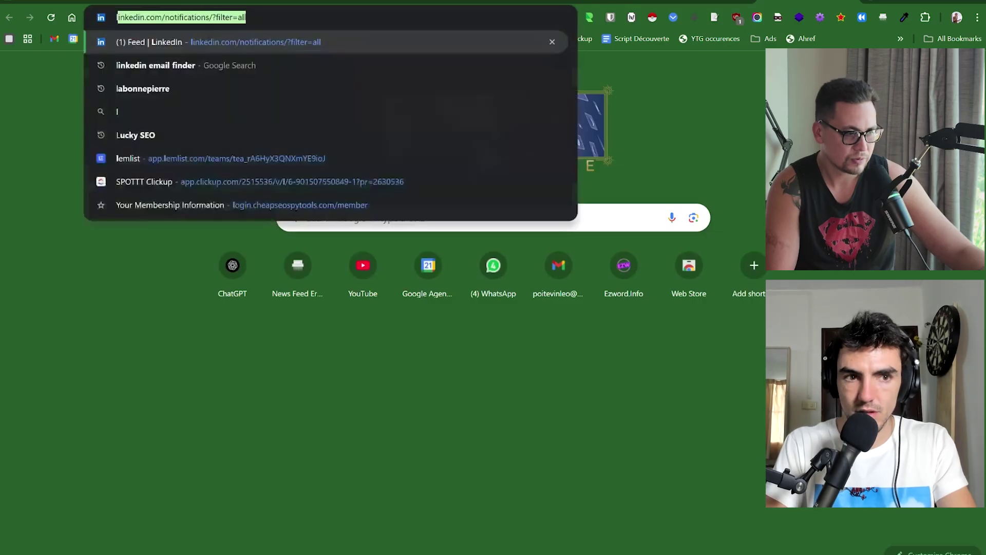
type("e")
key("Tab")
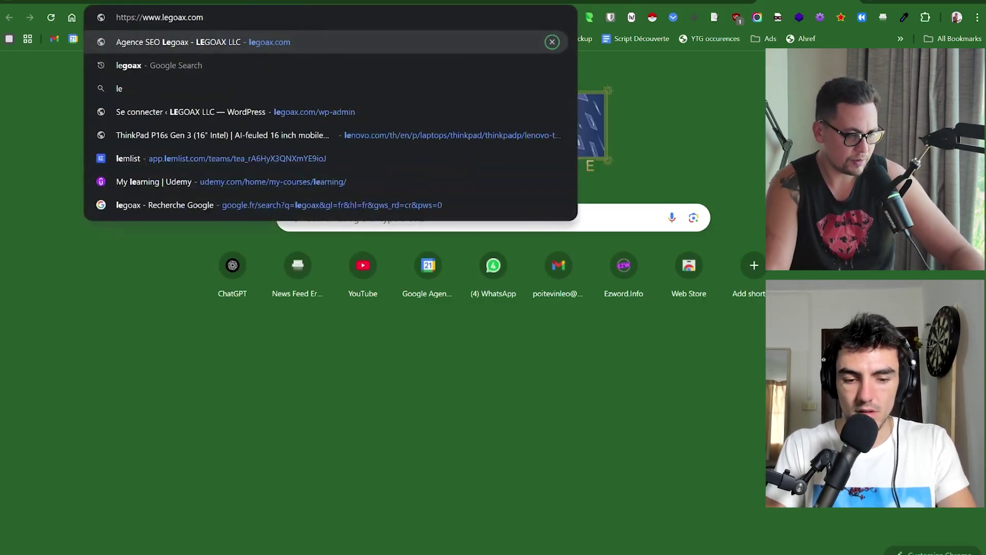
type("arnuclub")
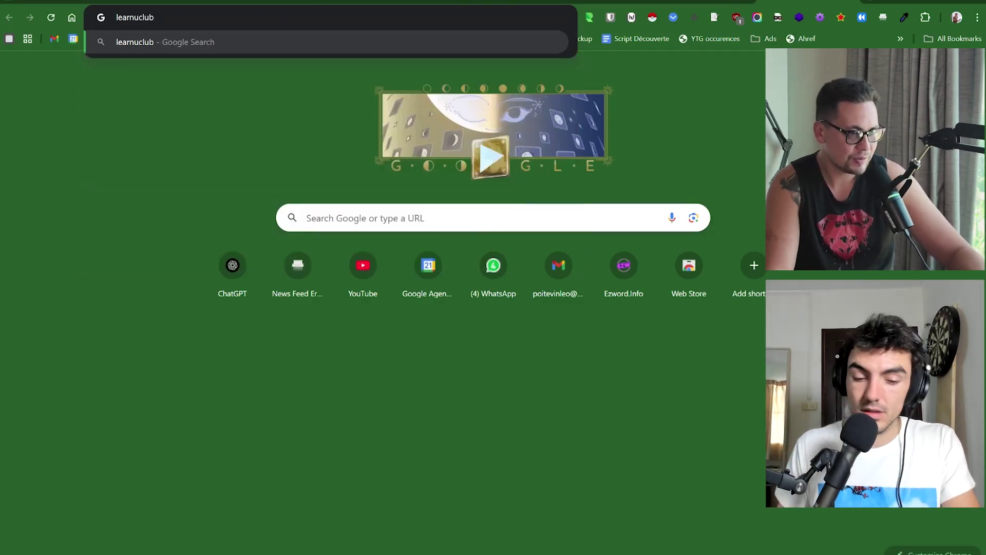
type("form")
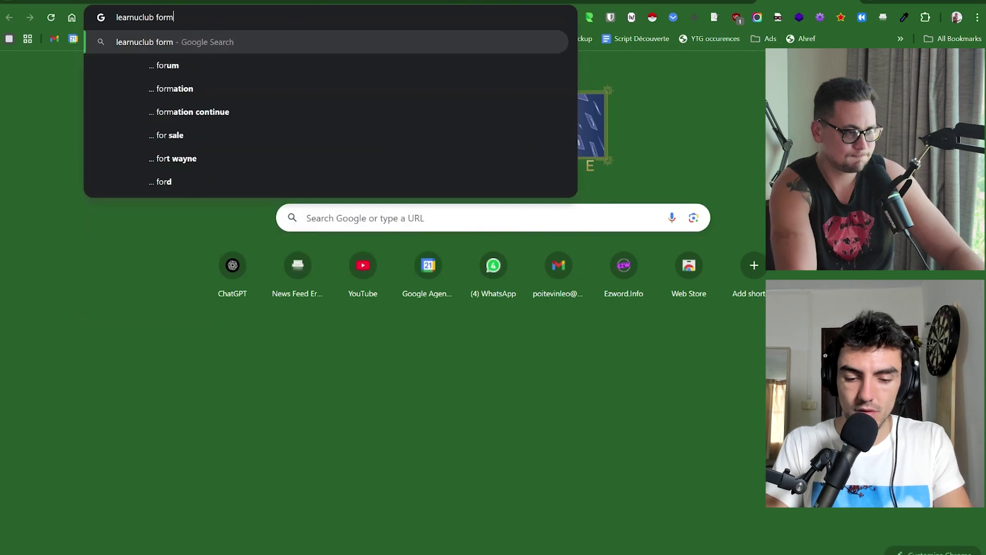
type("ation ")
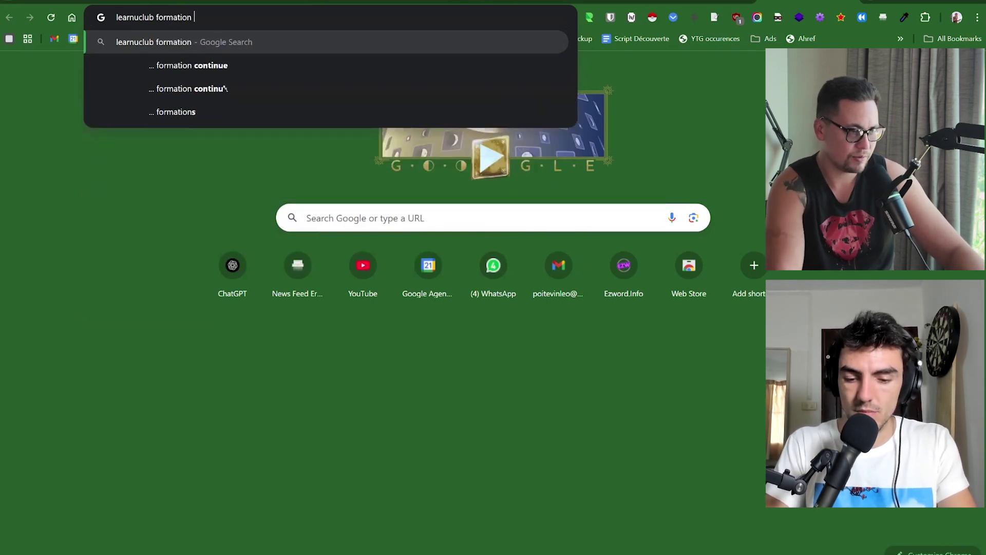
type("chatgpt")
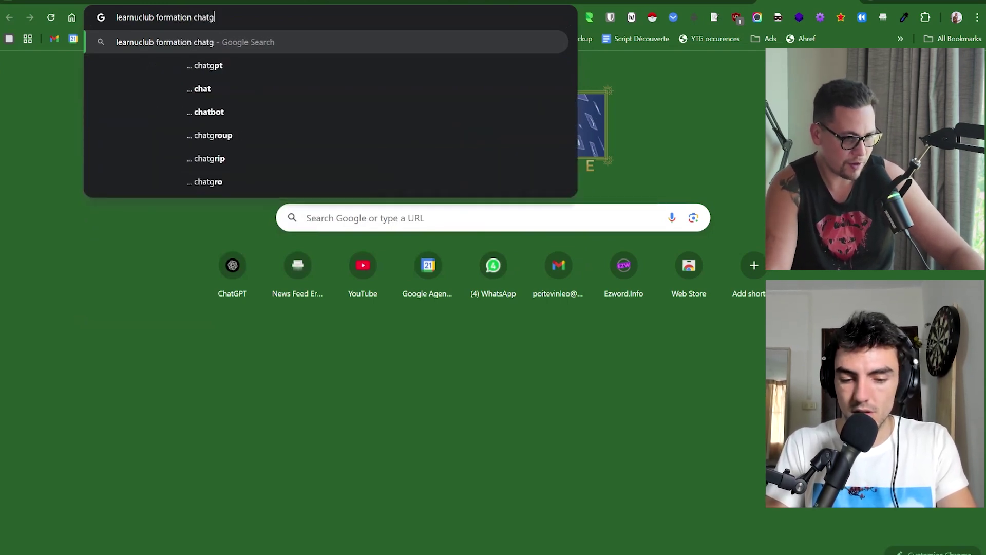
key("BackSpace")
key("BackSpace")
key("BackSpace")
key("BackSpace")
key("BackSpace")
key("BackSpace")
key("BackSpace")
type("netlinking")
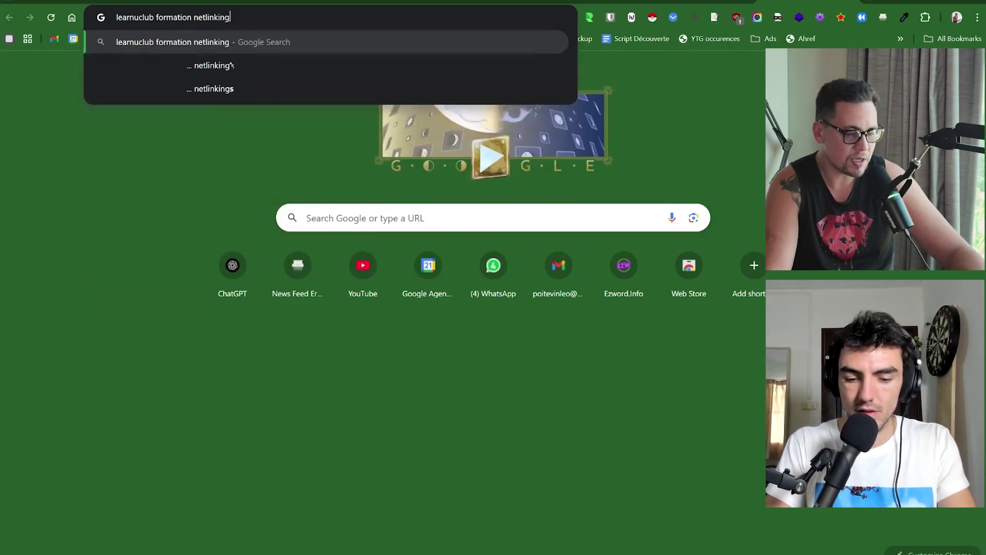
key("Return")
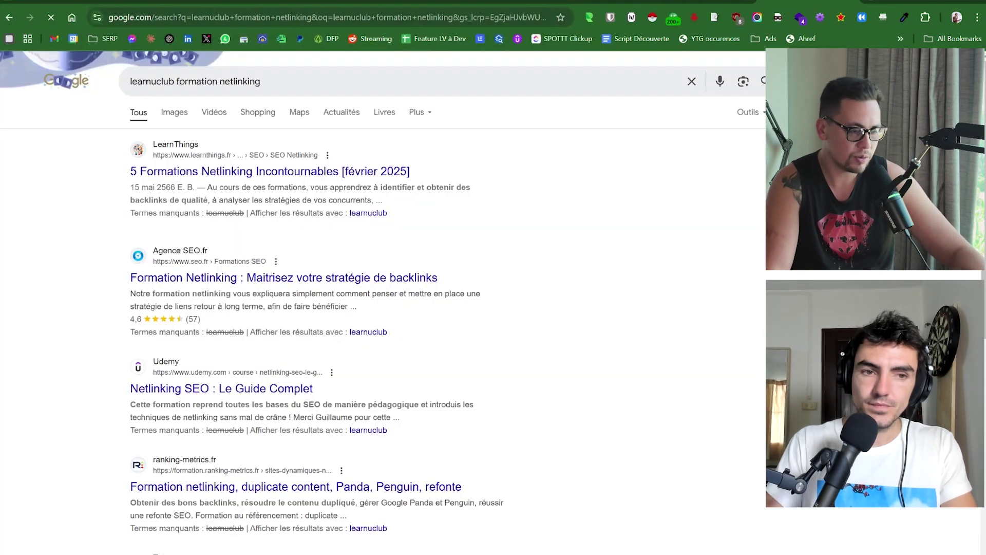
scroll(205, 163, "down", 3)
scroll(206, 163, "up", 3)
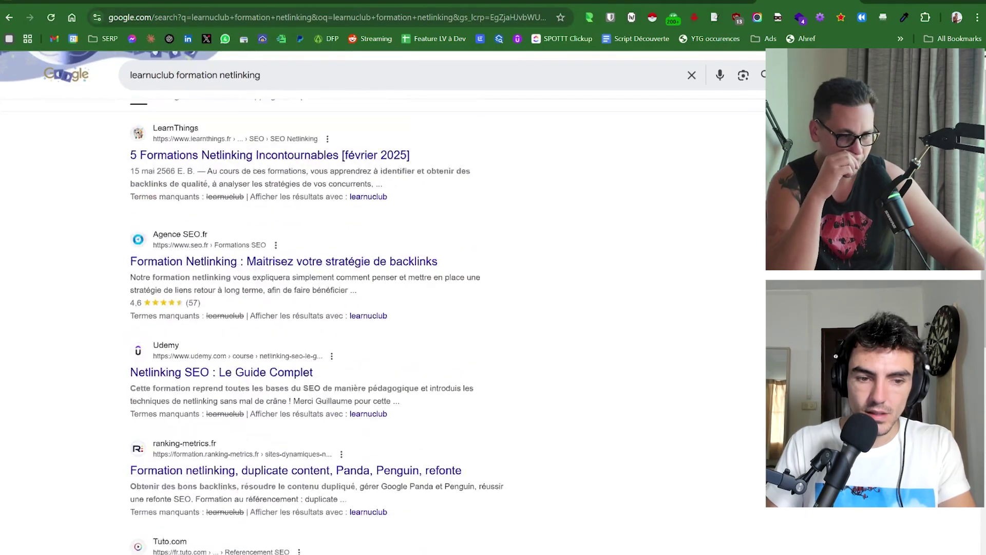
left_click(155, 81)
key("BackSpace")
type("y")
key("Return")
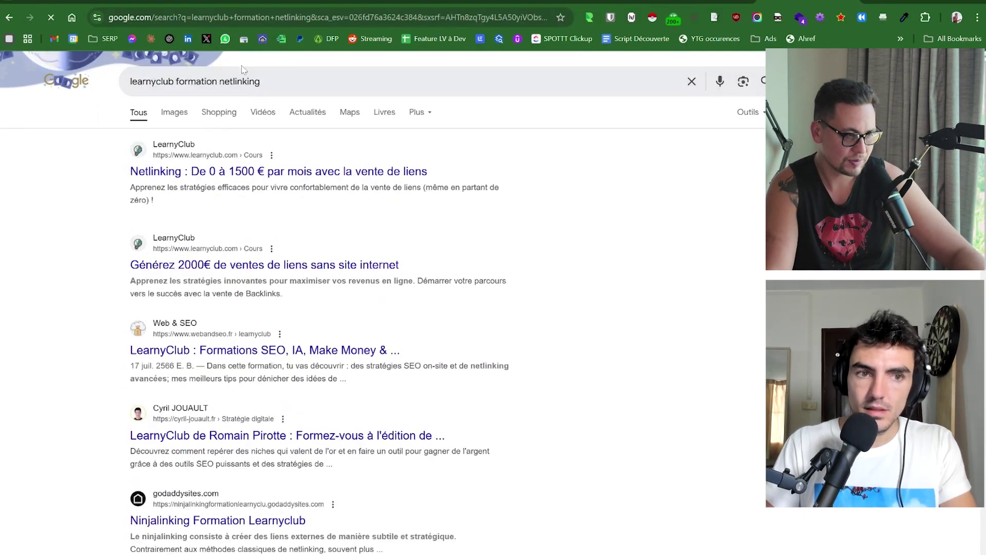
Open the LearnyClub netlinking course page and paste its address into the PopAds URLs list.
left_click(243, 170)
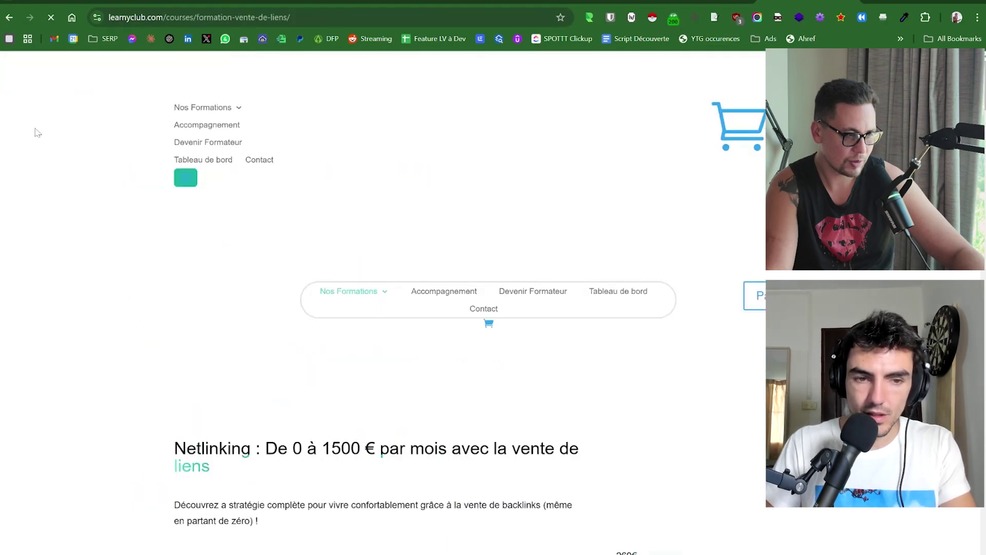
double_click(218, 17)
triple_click(216, 18)
key("ctrl+c")
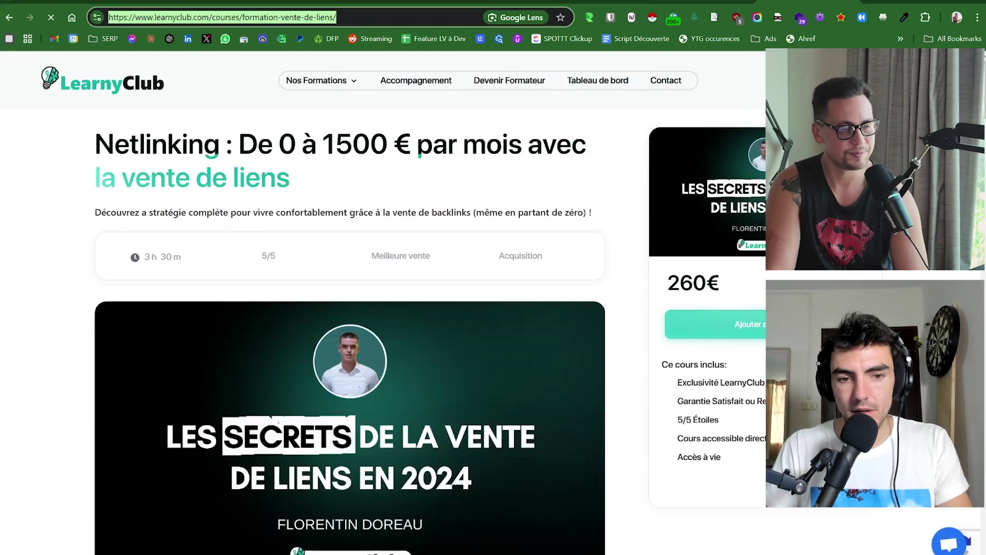
key("ctrl+Tab")
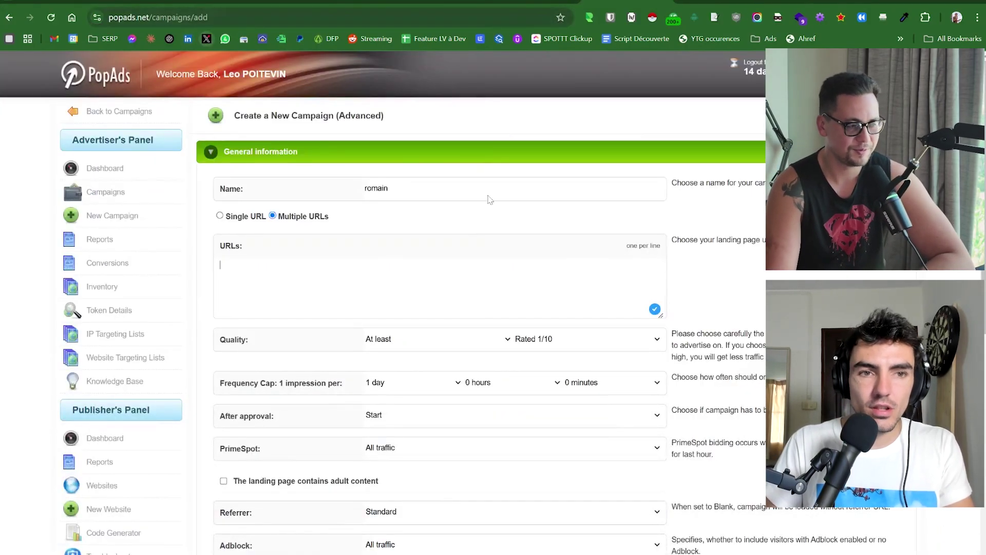
key("ctrl+v")
Publish an X post containing the pasted LearnyClub course link.
left_click(807, 1)
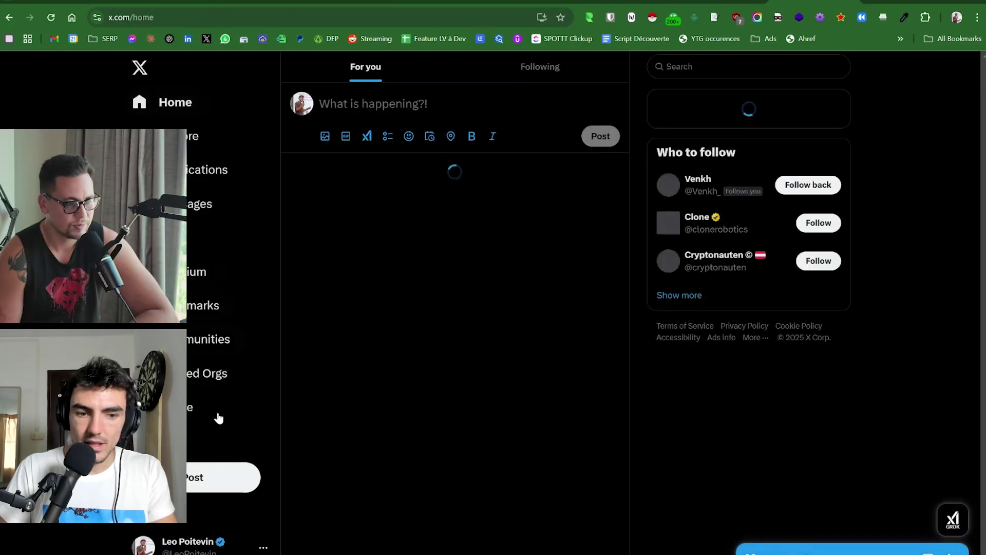
left_click(224, 475)
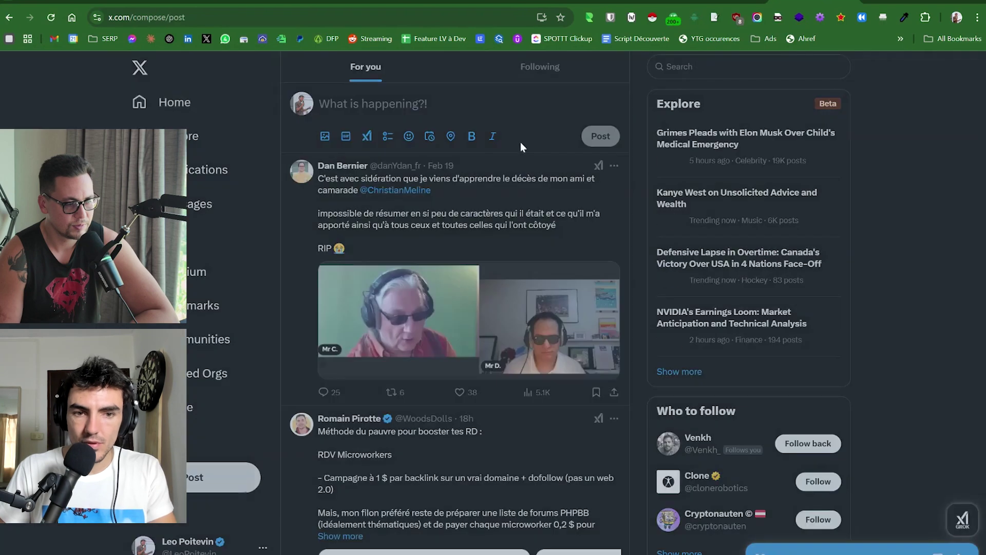
key("ctrl+v")
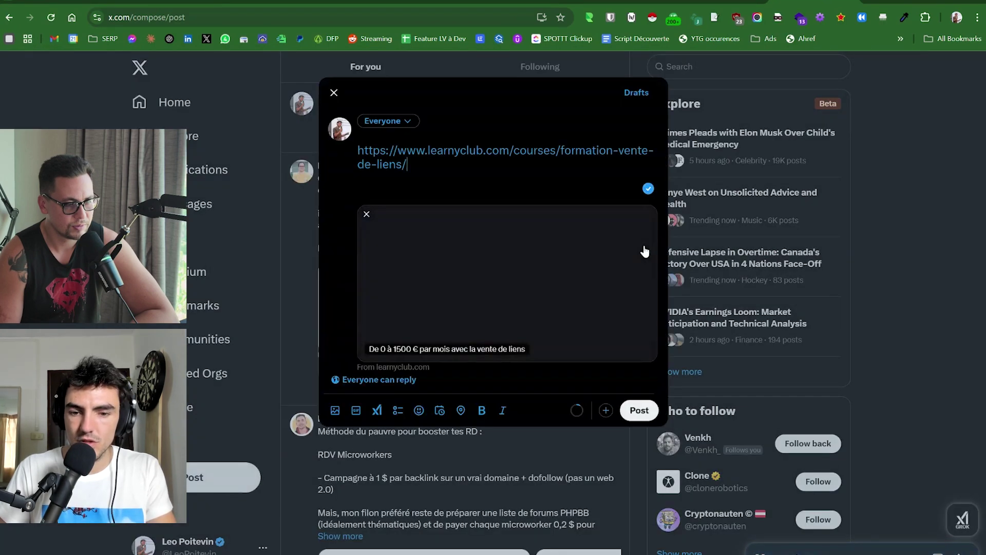
left_click(639, 410)
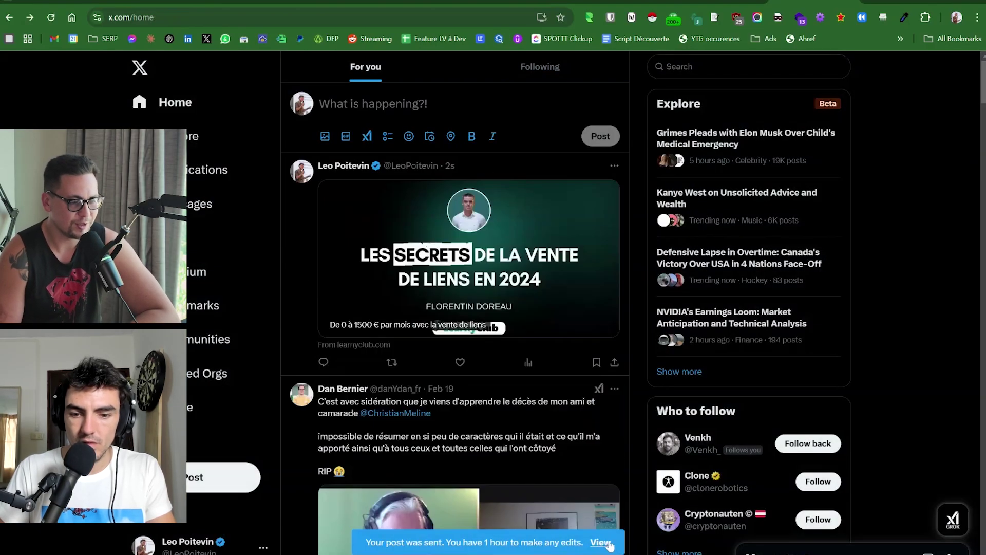
Open the published post, delete it, and return to the PopAds campaign form.
left_click(607, 542)
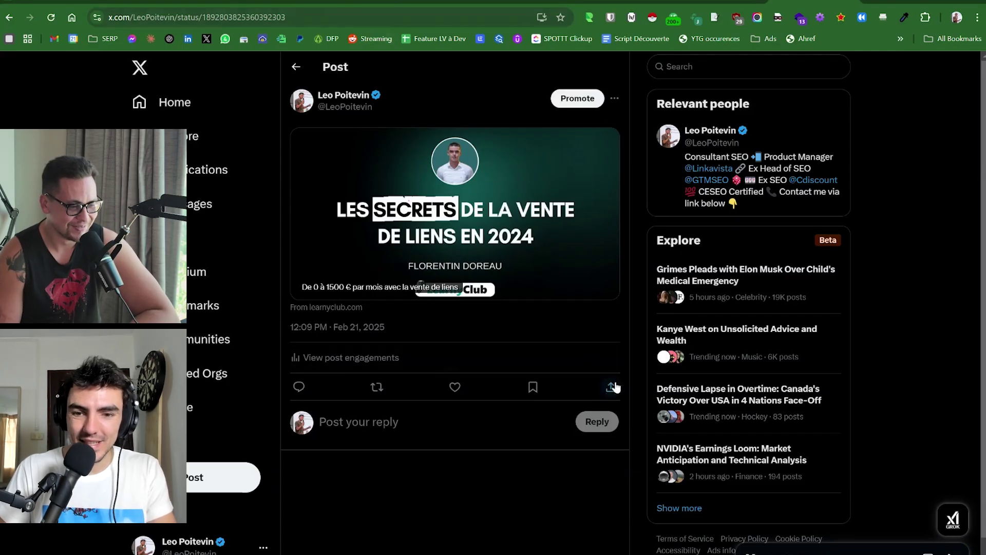
left_click(613, 100)
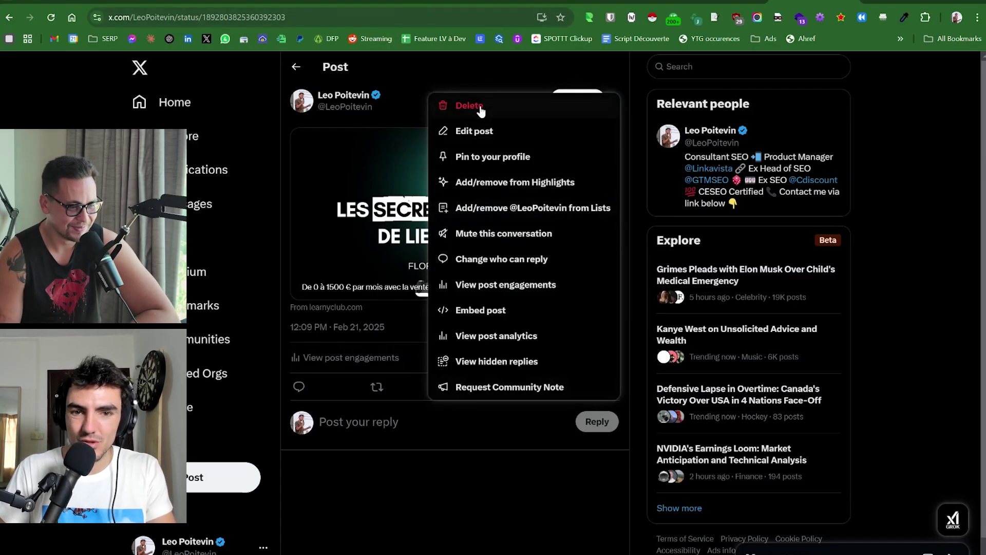
left_click(479, 107)
left_click(503, 335)
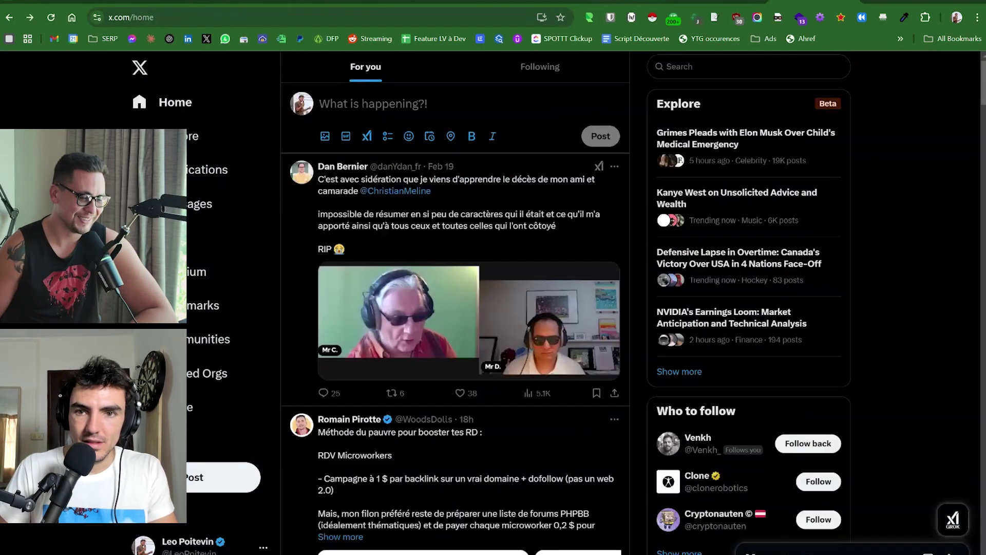
key("ctrl+shift+Tab")
key("ctrl+Tab")
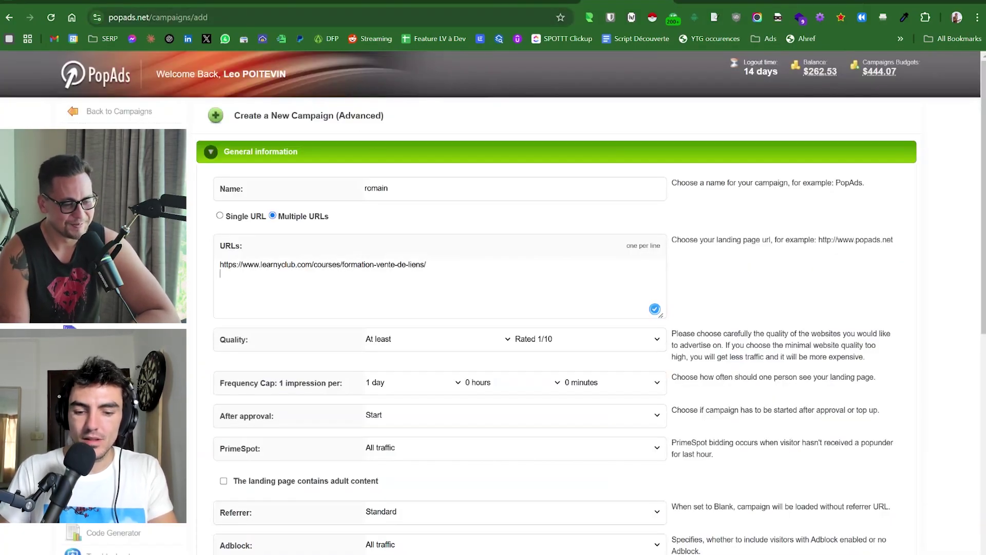
Paste the t.co short link as a second campaign URL and select it.
type("https://t.co/UWrydNSerK")
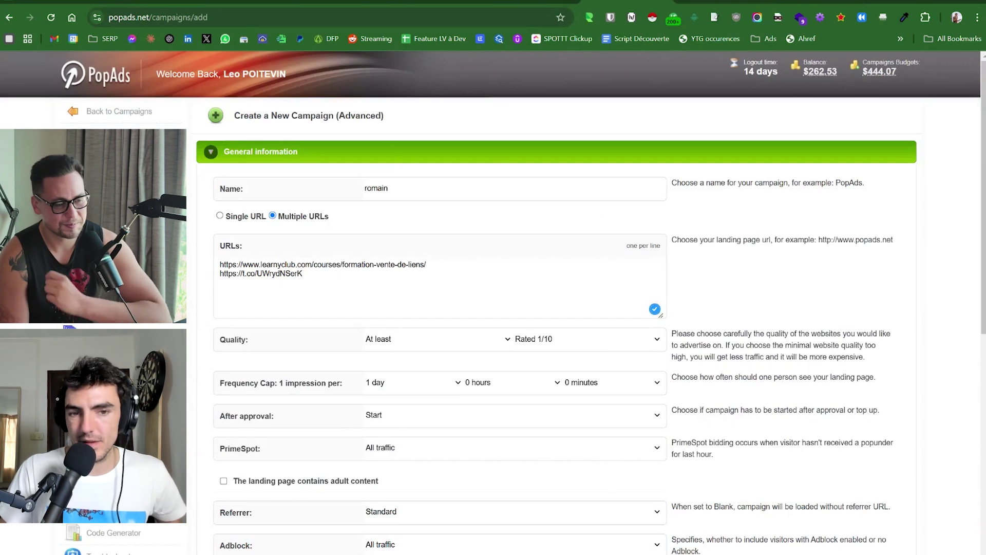
triple_click(327, 265)
key("ctrl+a")
triple_click(279, 274)
key("ctrl+c")
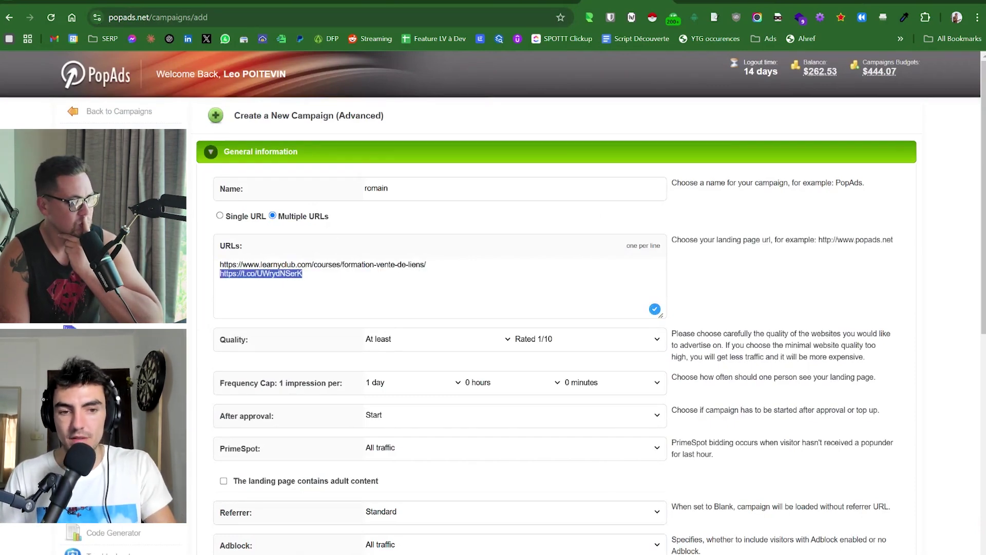
Load the short link in the course tab to confirm it reaches LearnyClub, then return.
left_click(362, 2)
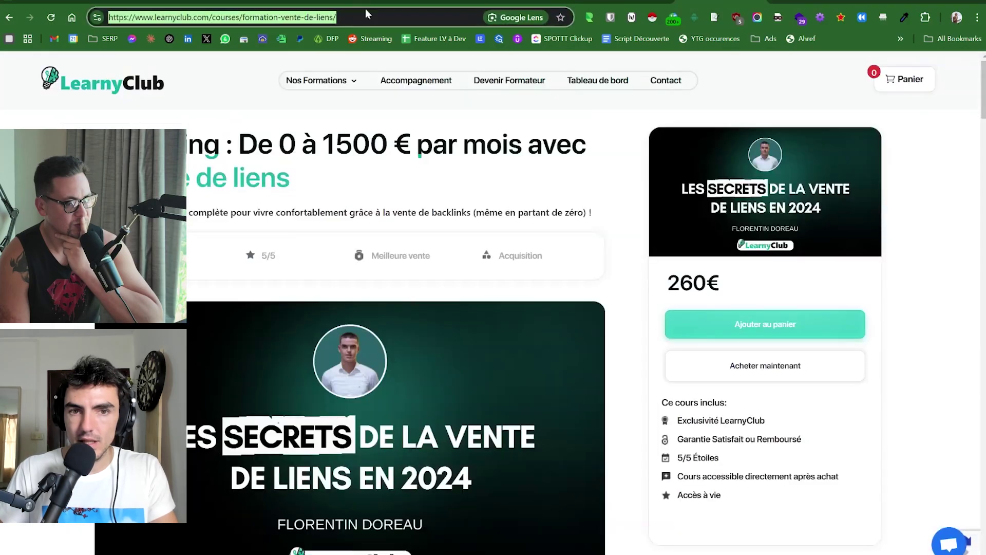
key("ctrl+v")
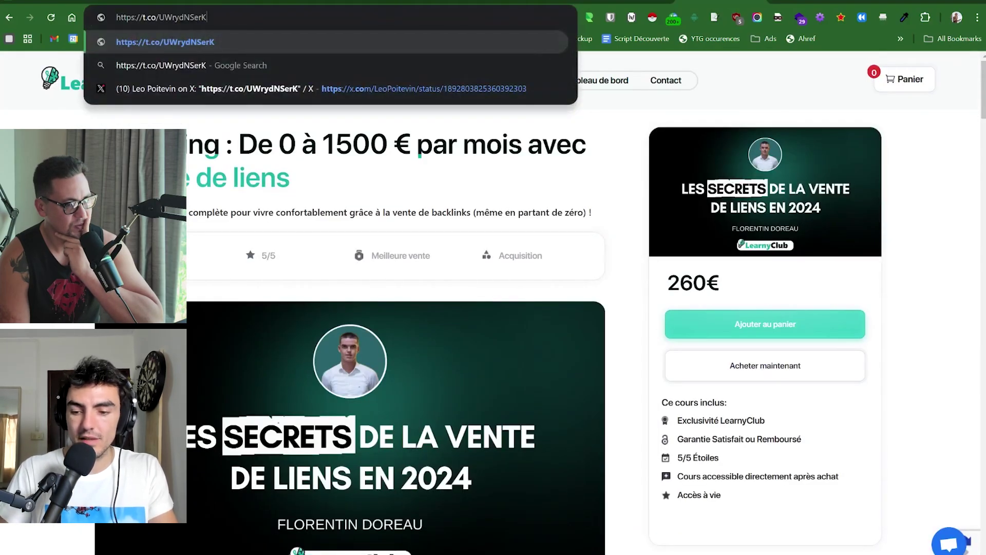
key("Return")
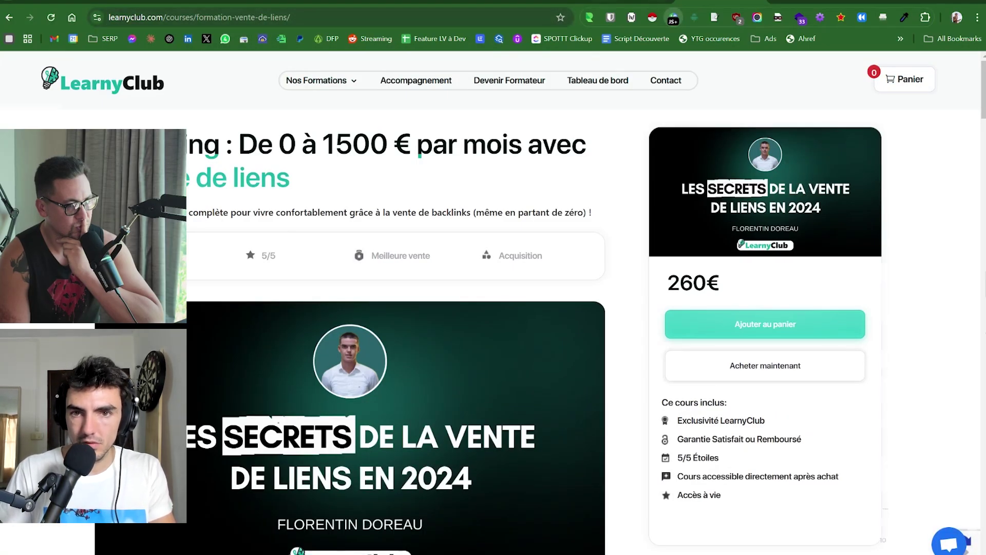
left_click(627, 1)
left_click(810, 279)
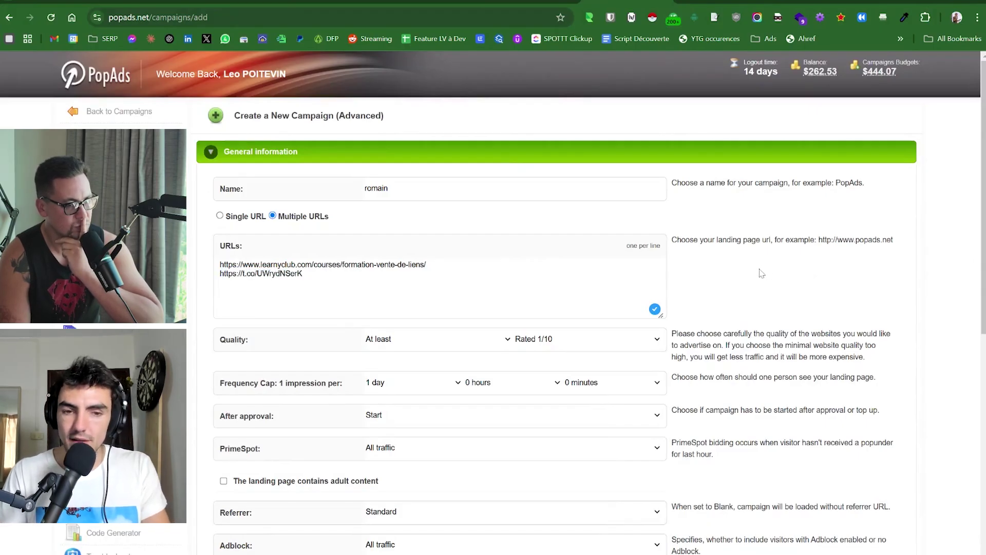
Review the course address and t.co short link in the URLs box.
triple_click(359, 264)
double_click(280, 274)
triple_click(389, 265)
triple_click(261, 274)
left_click(804, 263)
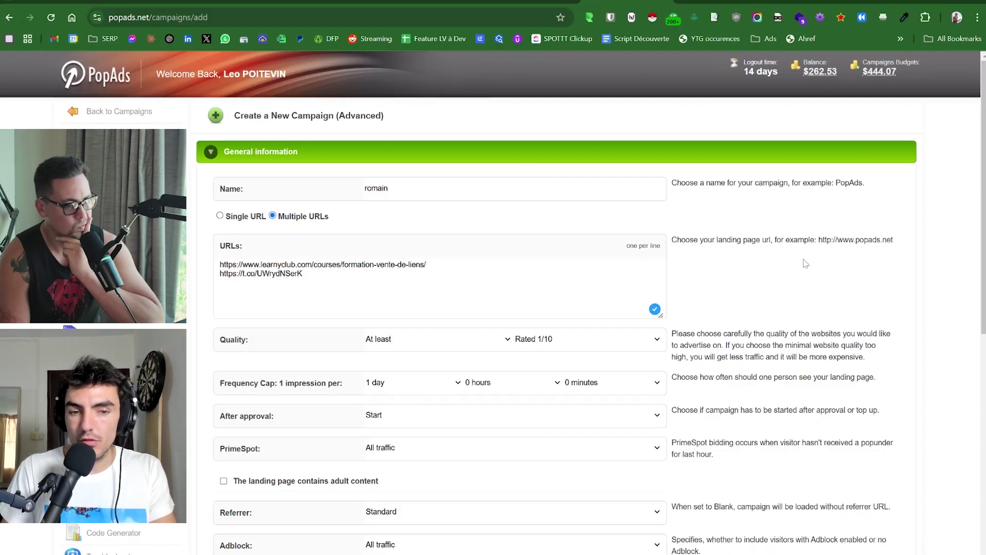
scroll(804, 263, "down", 1)
double_click(280, 215)
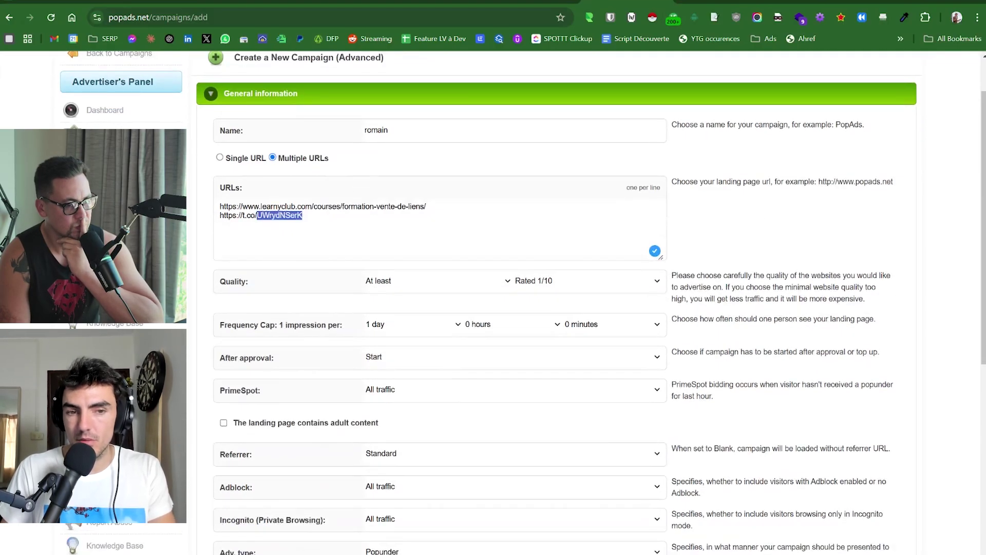
left_click(806, 221)
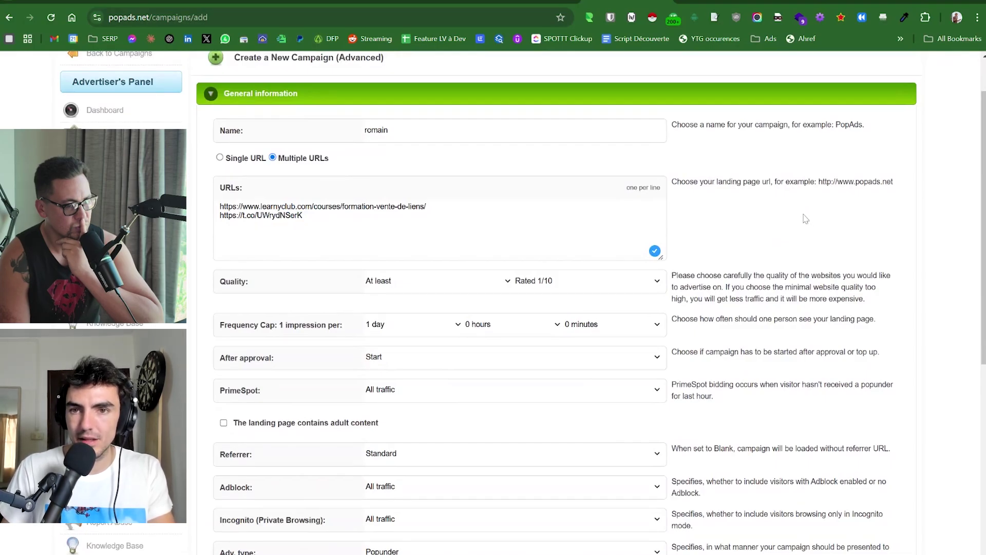
Change the Referrer dropdown from Standard to Blank.
scroll(703, 205, "down", 1)
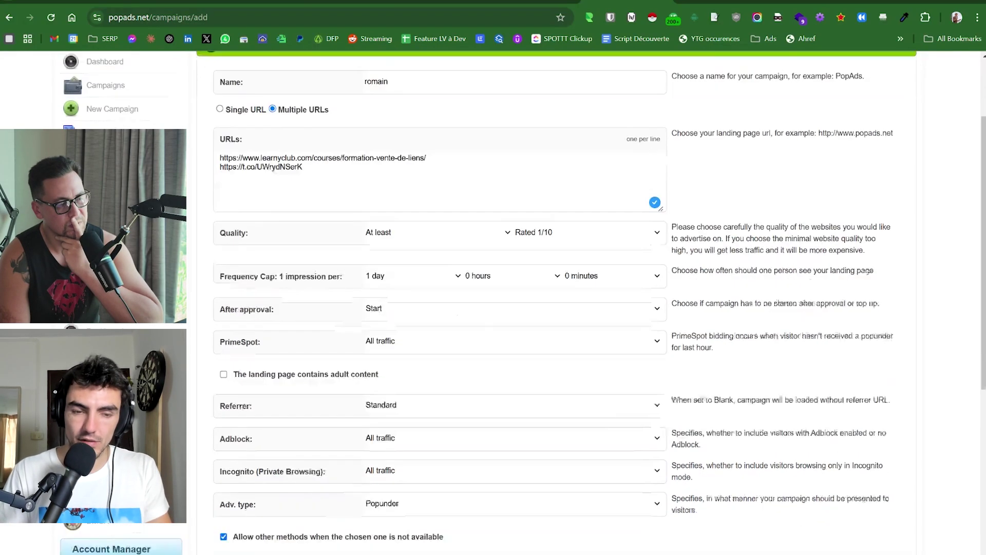
triple_click(226, 157)
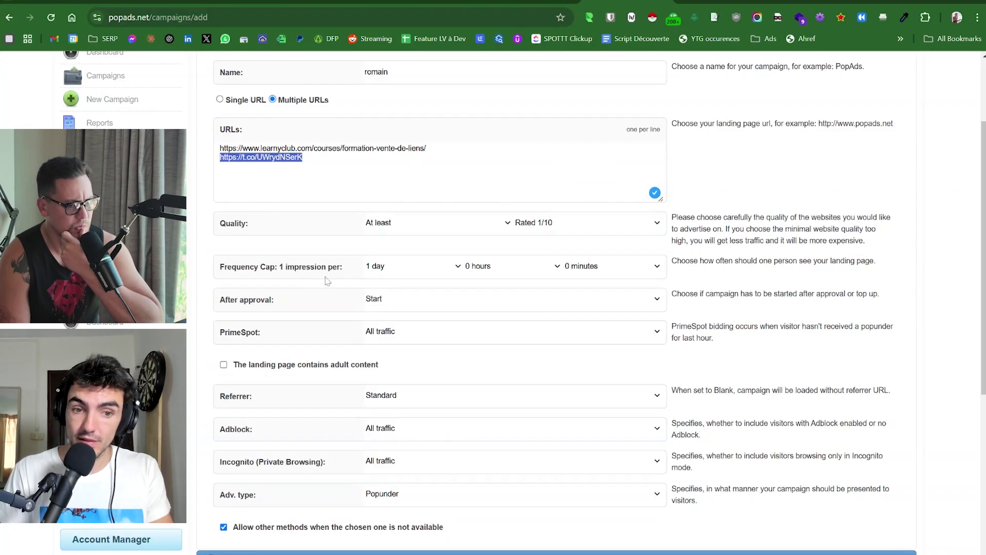
left_click(413, 396)
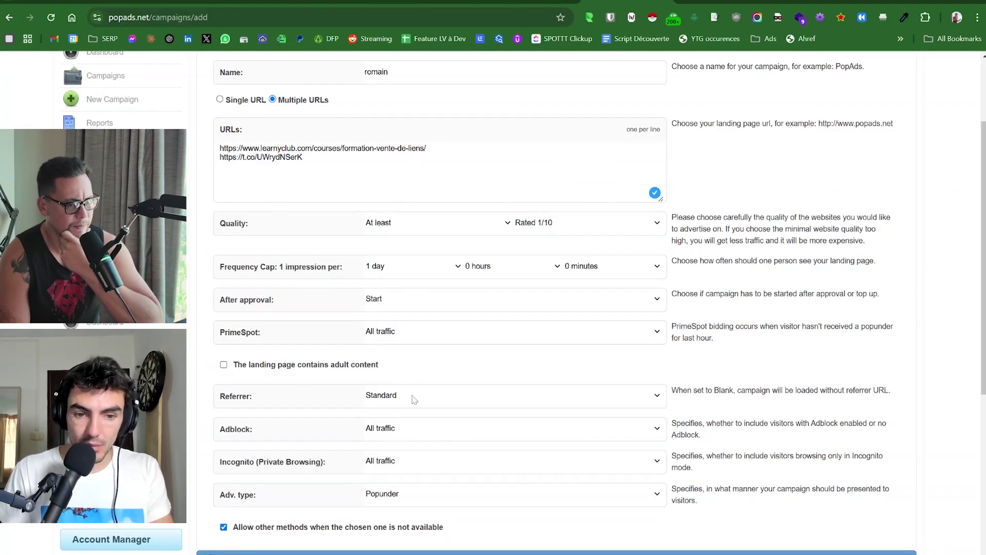
left_click(401, 429)
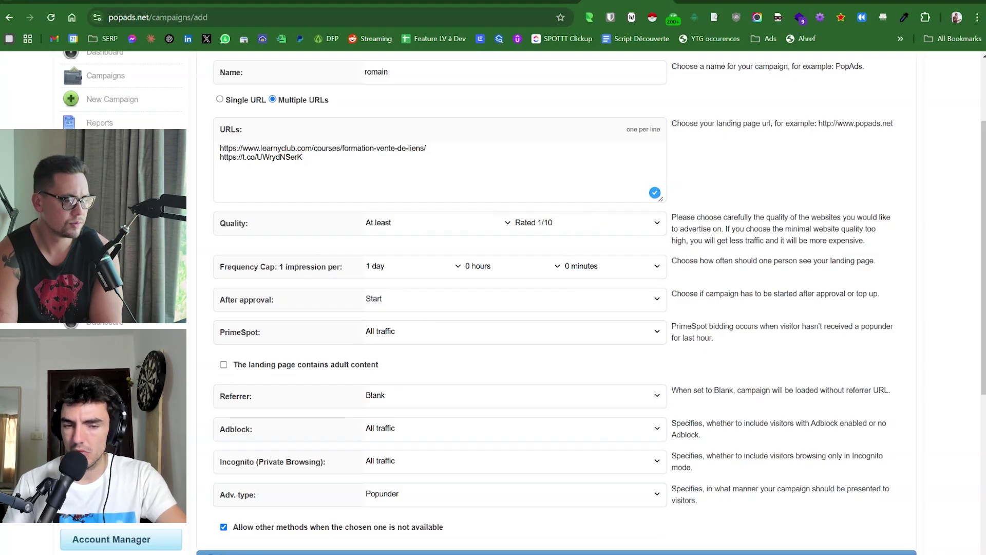
scroll(645, 221, "down", 1)
Expand Budgets and enter 0.001 as the Smart Bid maximal bid.
left_click(254, 388)
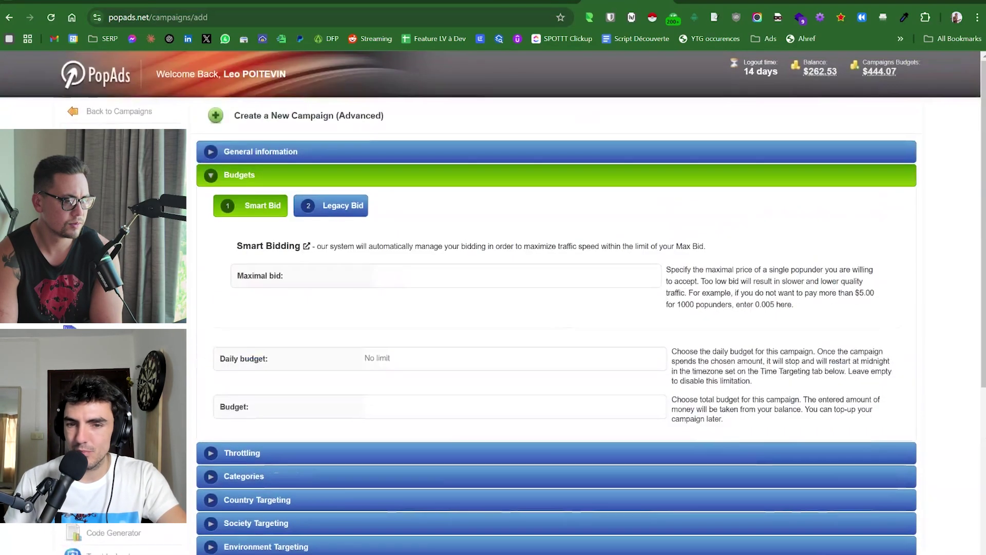
left_click(374, 275)
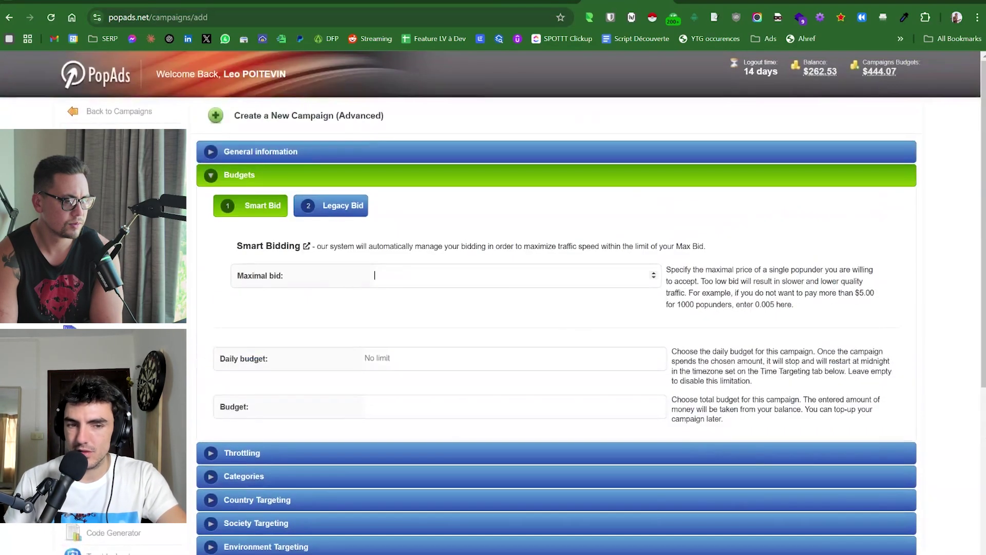
left_click(516, 340)
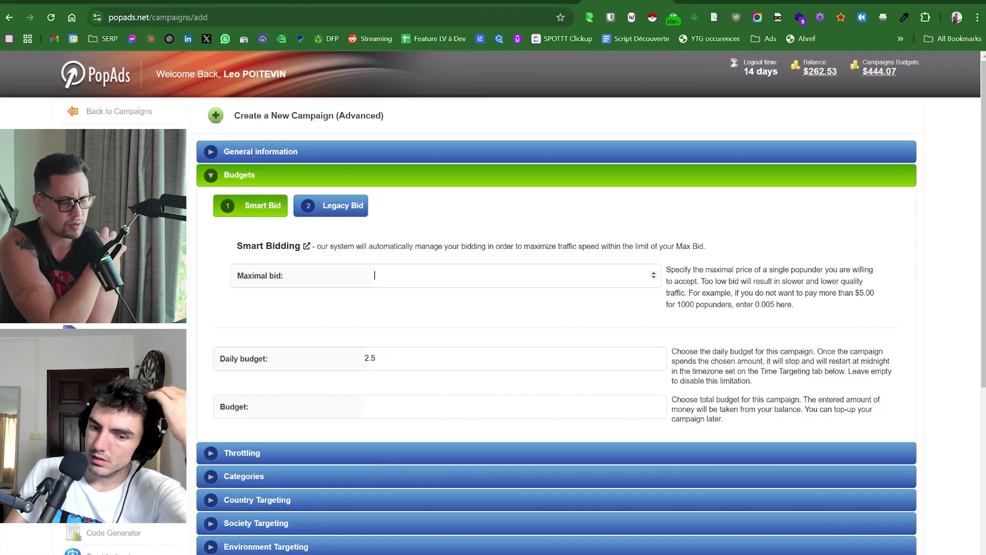
type("0.001")
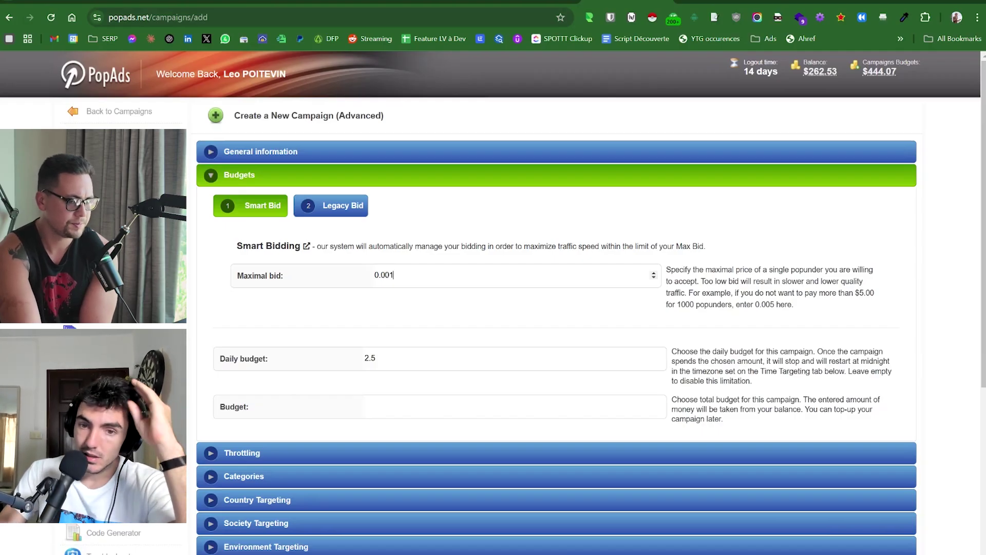
double_click(720, 269)
left_click_drag(720, 269, 736, 307)
left_click(736, 307)
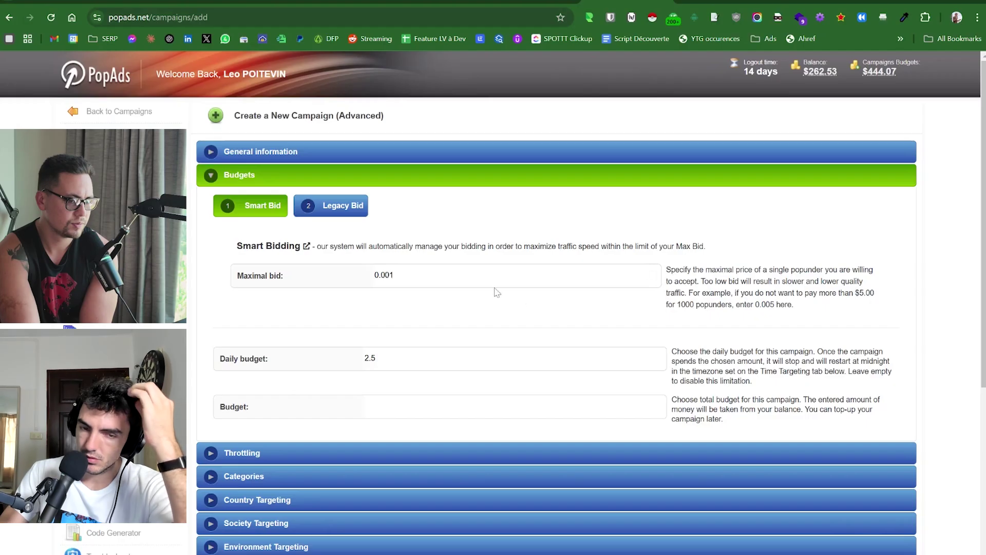
Check the 0.001 maximal bid and 2.5 daily budget, leaving total Budget empty.
double_click(386, 275)
left_click(400, 260)
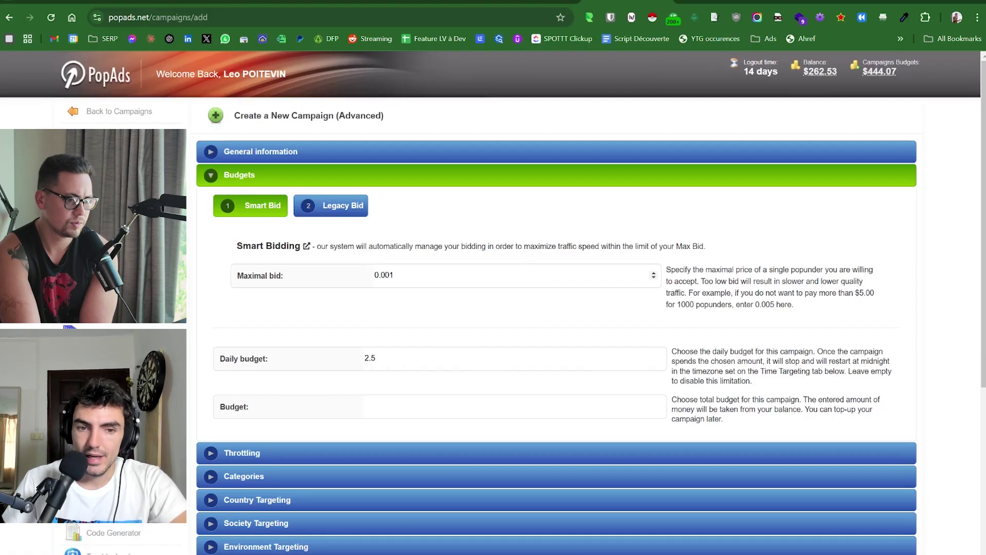
double_click(387, 275)
left_click(391, 308)
double_click(385, 276)
double_click(371, 358)
left_click(393, 406)
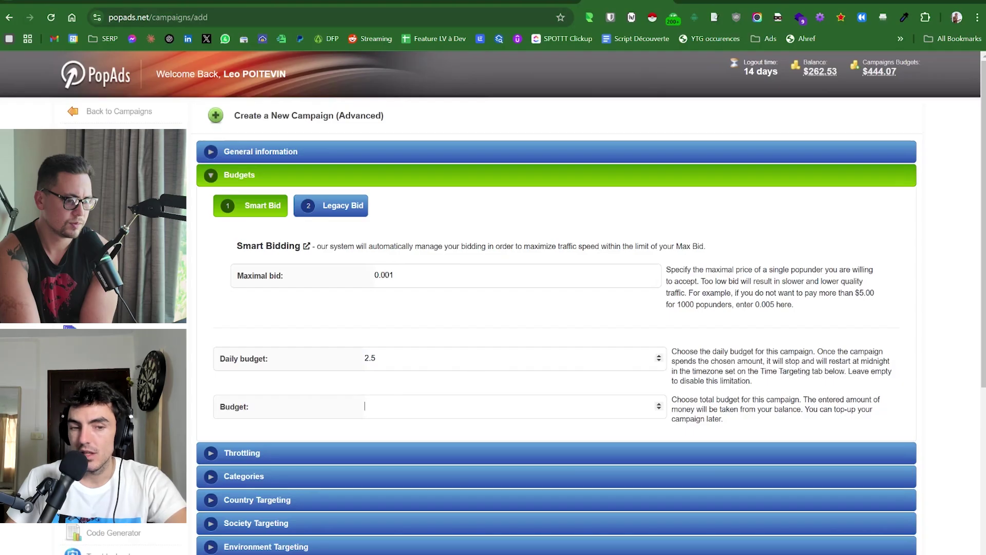
key("ctrl+a")
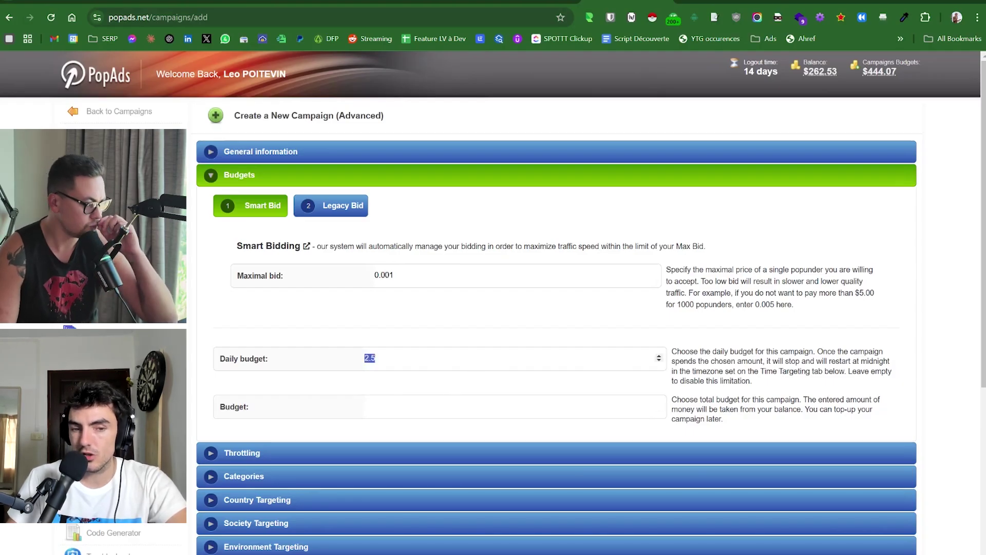
key("Tab")
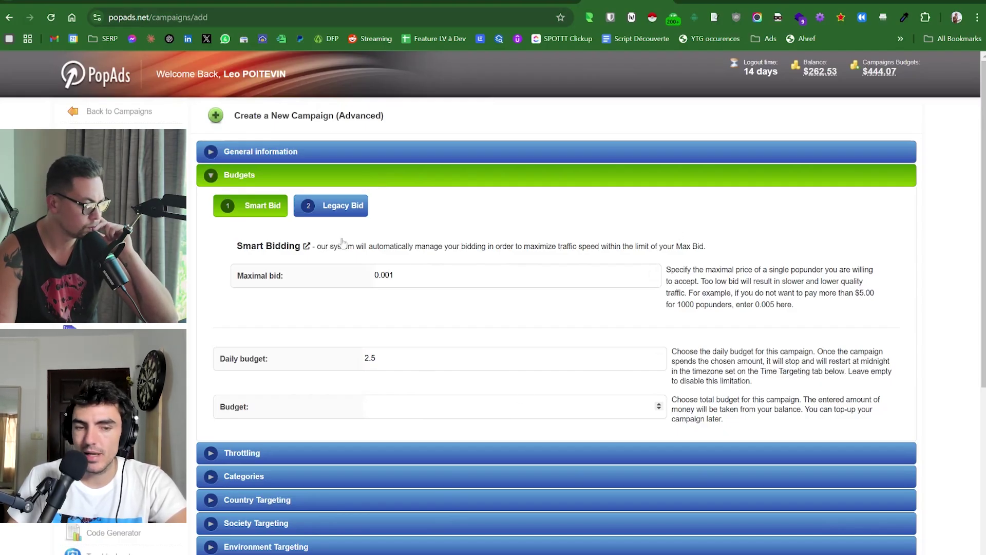
Expand Throttling and read the Disabled mode description.
left_click(250, 454)
scroll(271, 420, "up", 1)
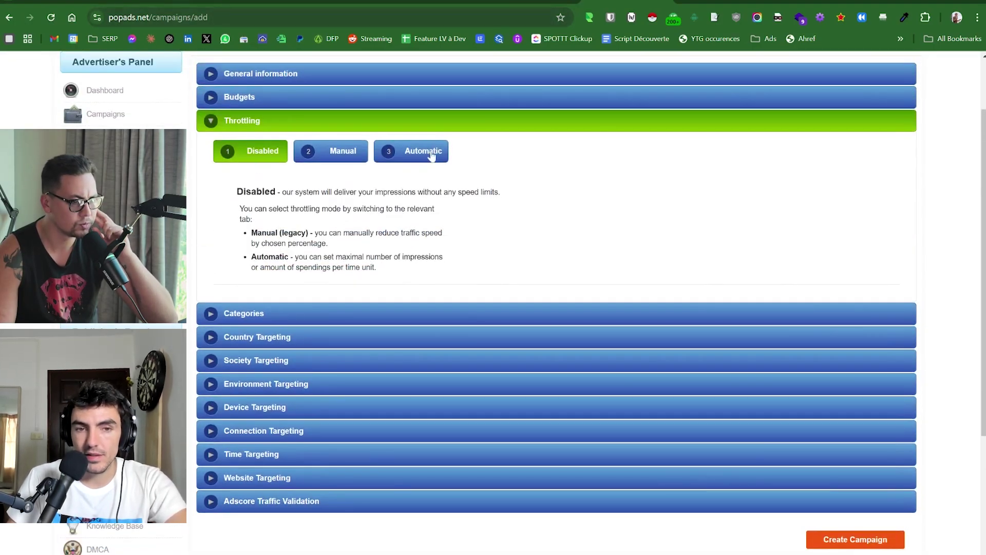
triple_click(396, 200)
triple_click(398, 220)
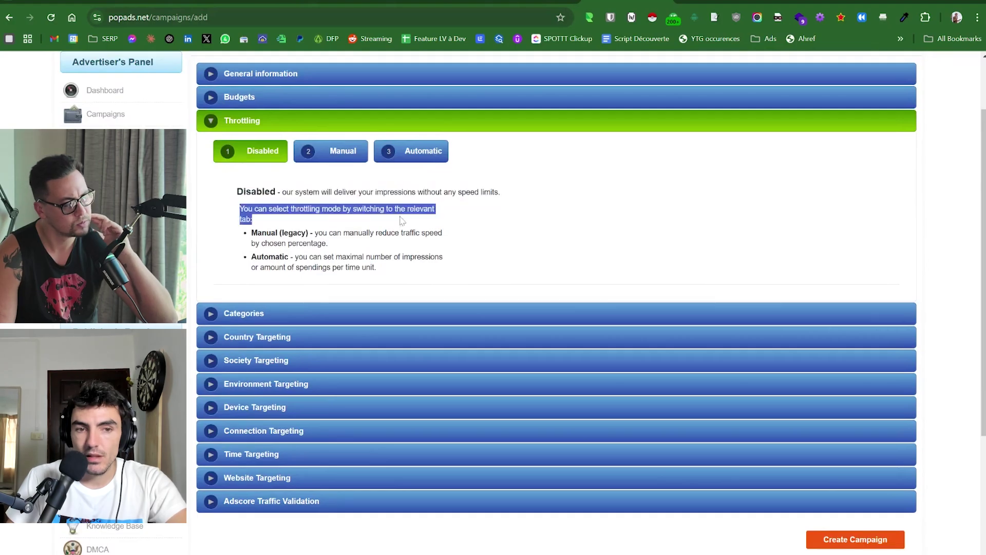
left_click(401, 212)
triple_click(406, 200)
left_click(406, 202)
triple_click(408, 207)
left_click(410, 205)
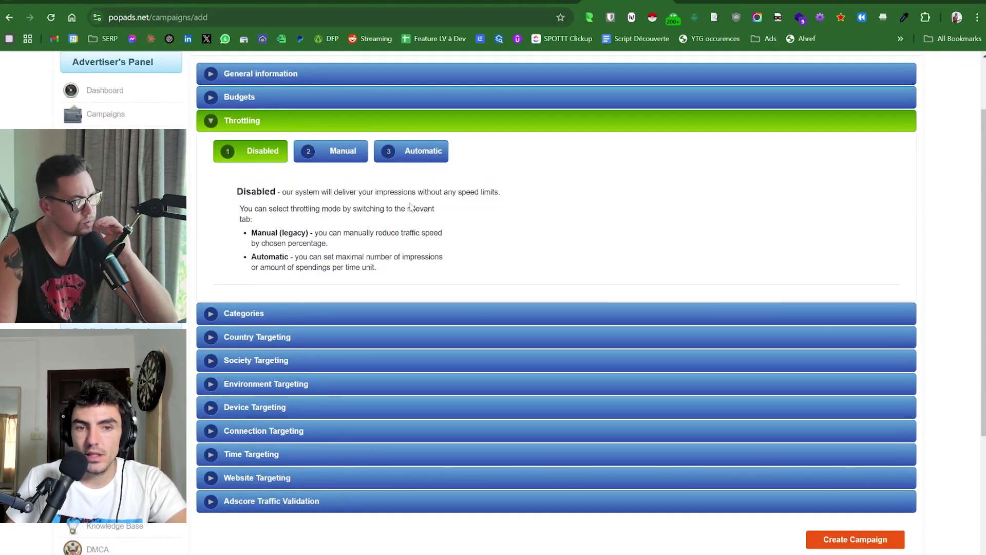
double_click(411, 200)
triple_click(411, 199)
left_click(436, 164)
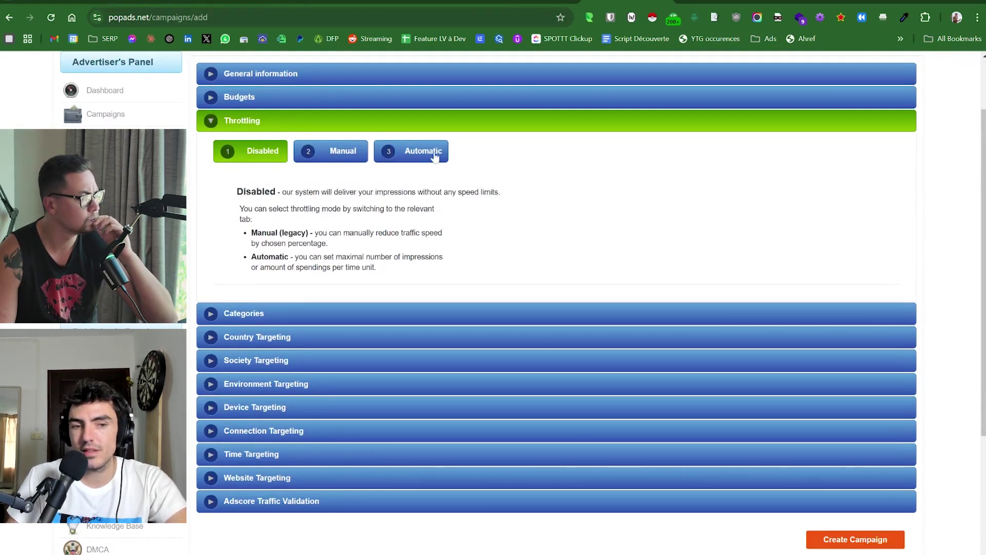
Preview Automatic throttling, revert to Disabled, and expand Categories.
left_click(434, 156)
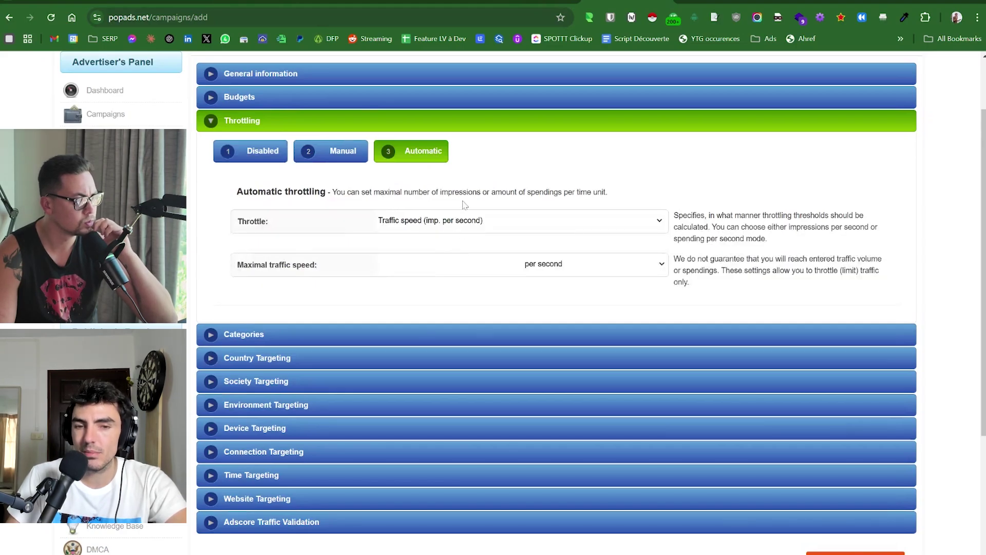
left_click(286, 155)
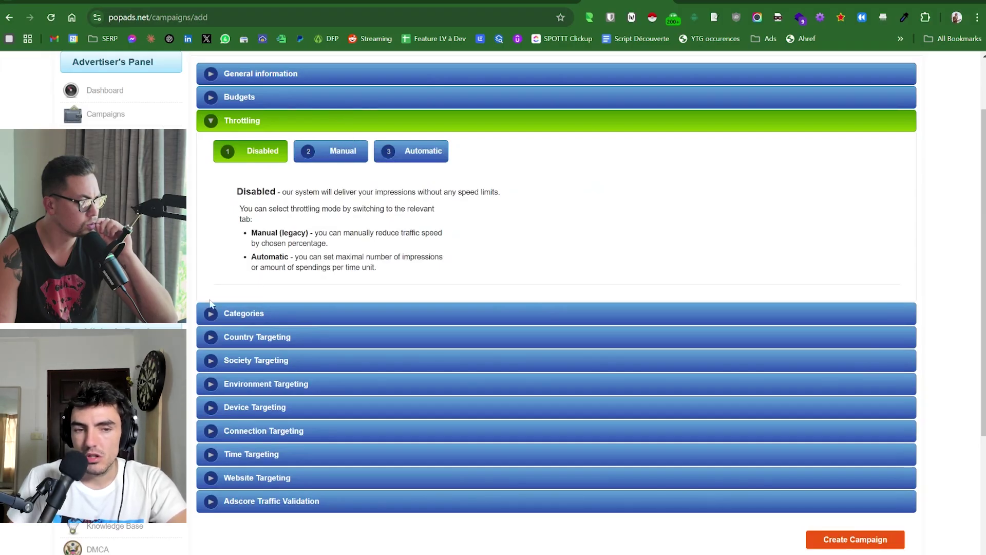
left_click(243, 313)
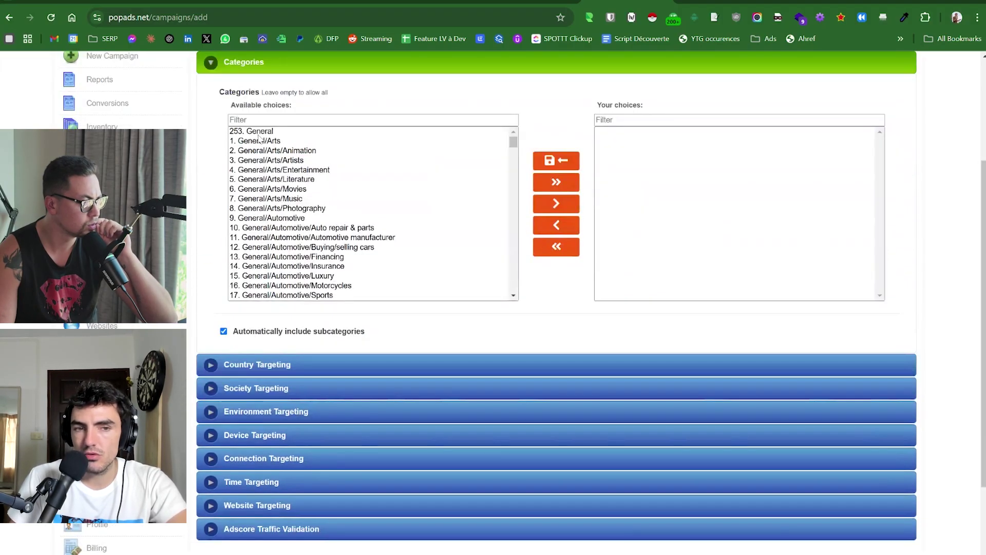
Add the General category with all its subcategories to the chosen categories.
left_click(258, 134)
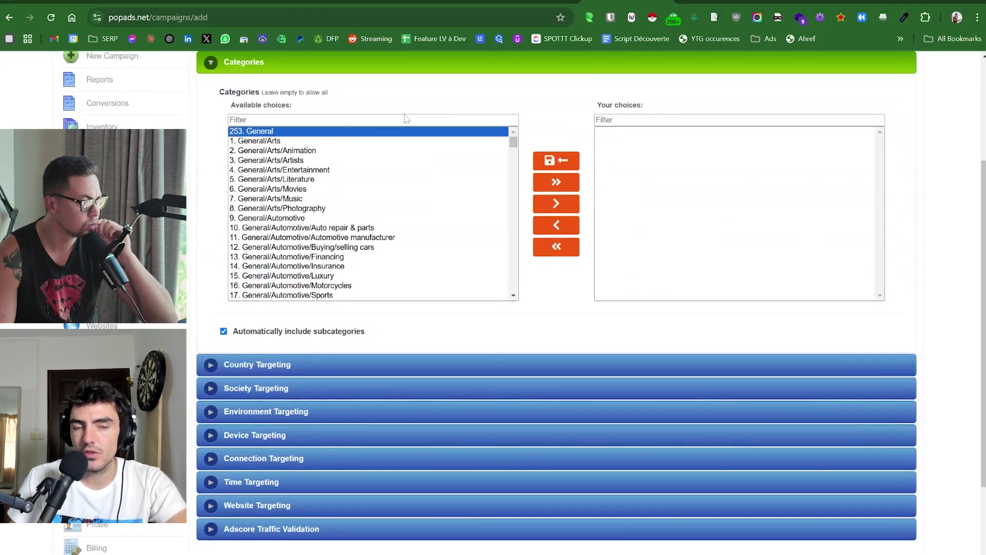
left_click(561, 205)
left_click(705, 151)
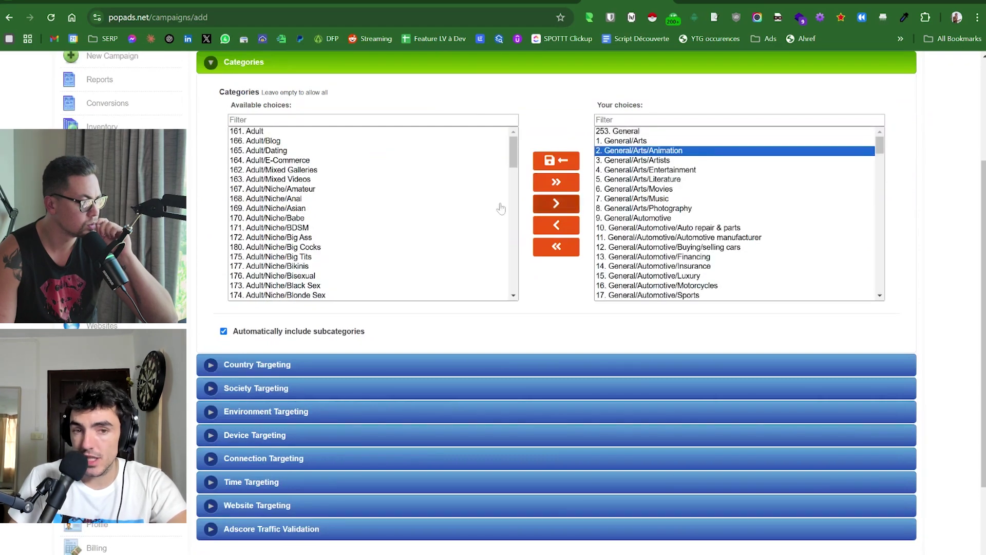
left_click(348, 160)
Review chosen categories like Computers/Networking and Health/Sexuality, then expand Country Targeting.
scroll(349, 161, "up", 3)
scroll(478, 382, "down", 10)
scroll(477, 382, "up", 2)
scroll(477, 383, "up", 8)
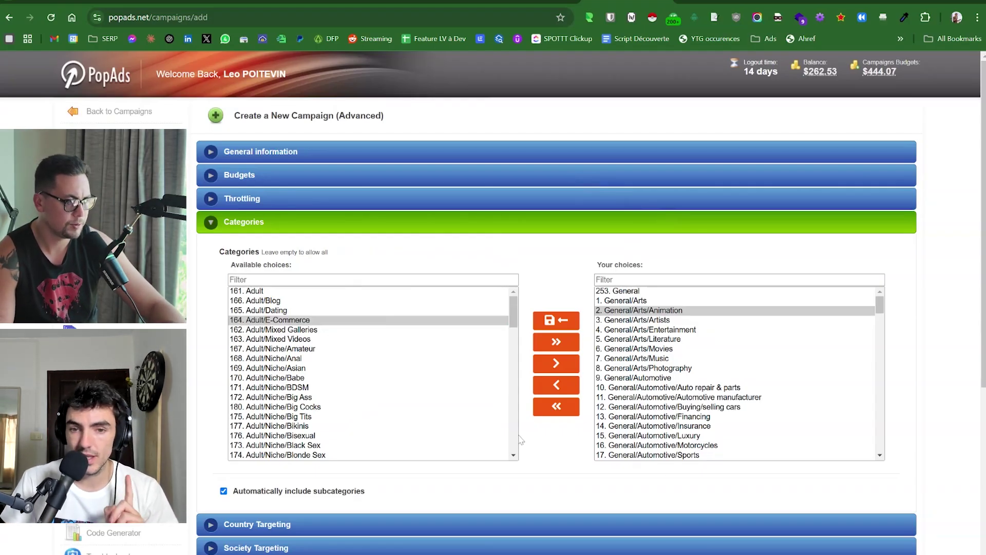
scroll(631, 358, "down", 5)
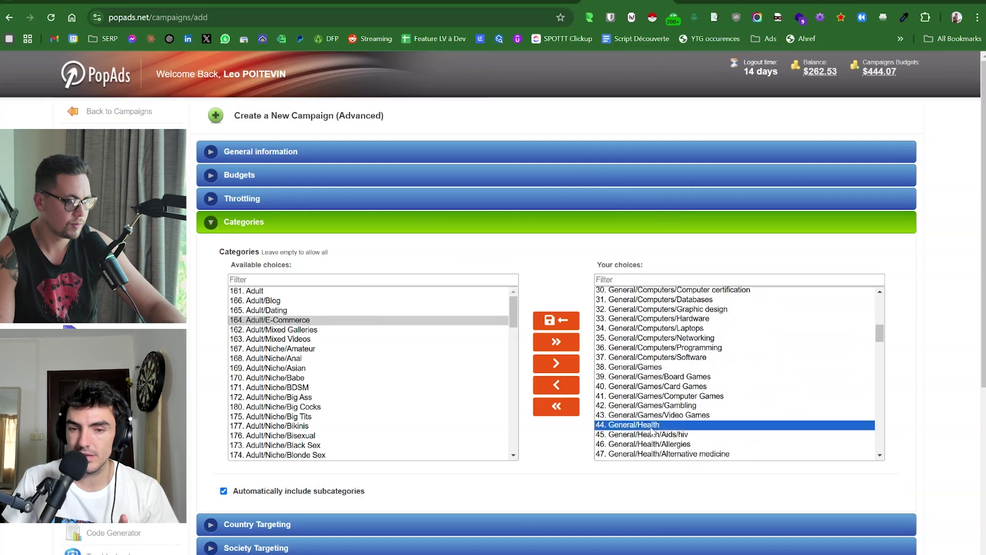
left_click(666, 338)
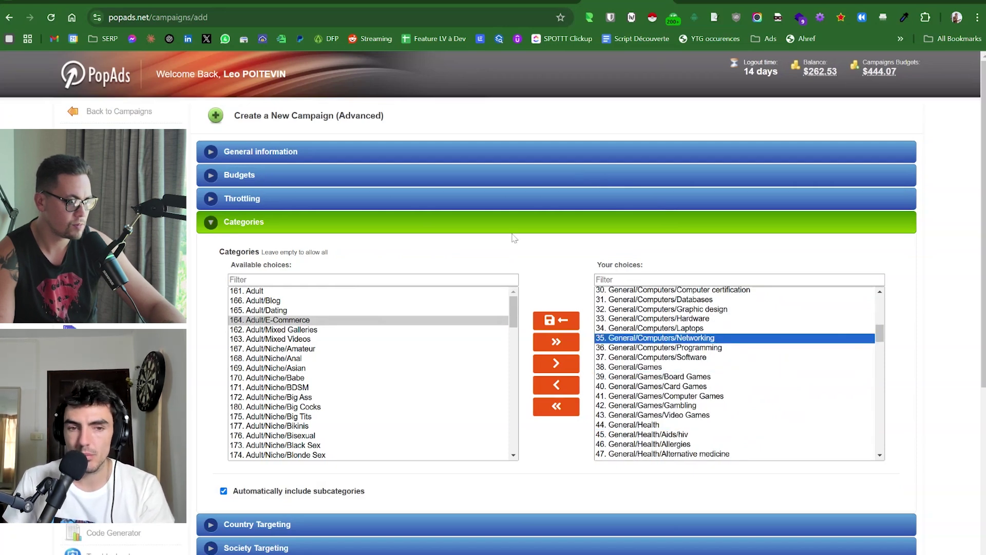
scroll(660, 306, "down", 6)
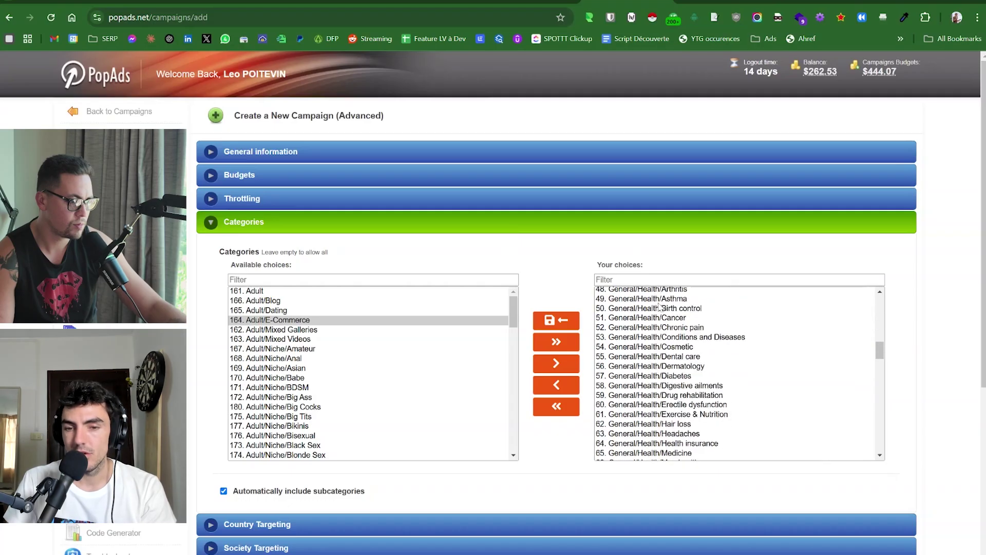
scroll(673, 351, "down", 4)
left_click(671, 347)
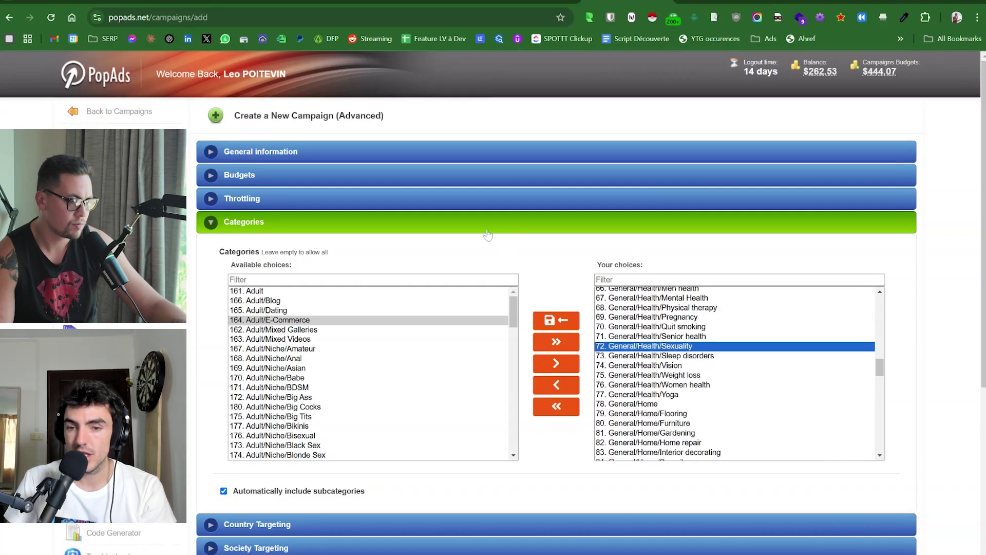
scroll(515, 400, "down", 2)
left_click(515, 408)
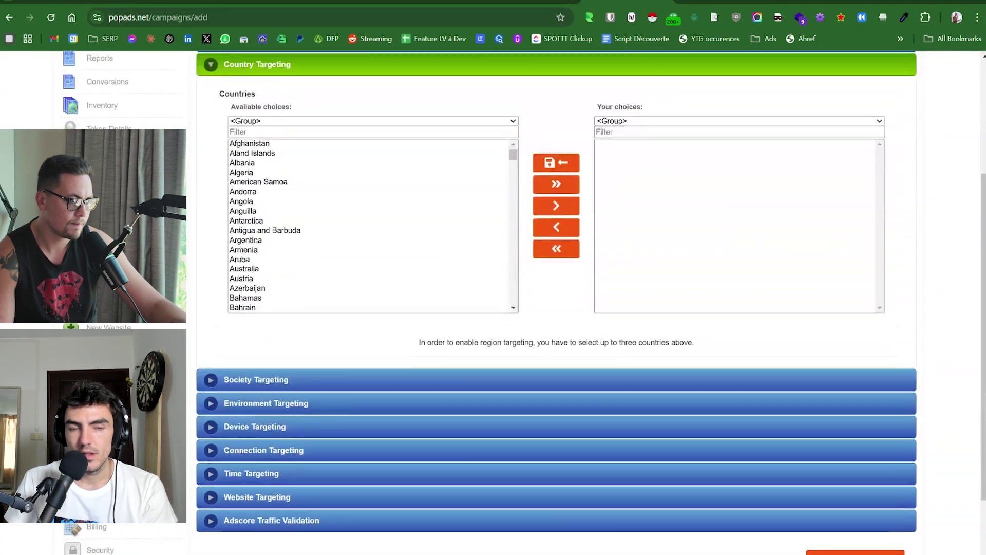
Filter countries by 'fra', add France, then remove it again.
scroll(556, 303, "up", 2)
left_click(308, 364)
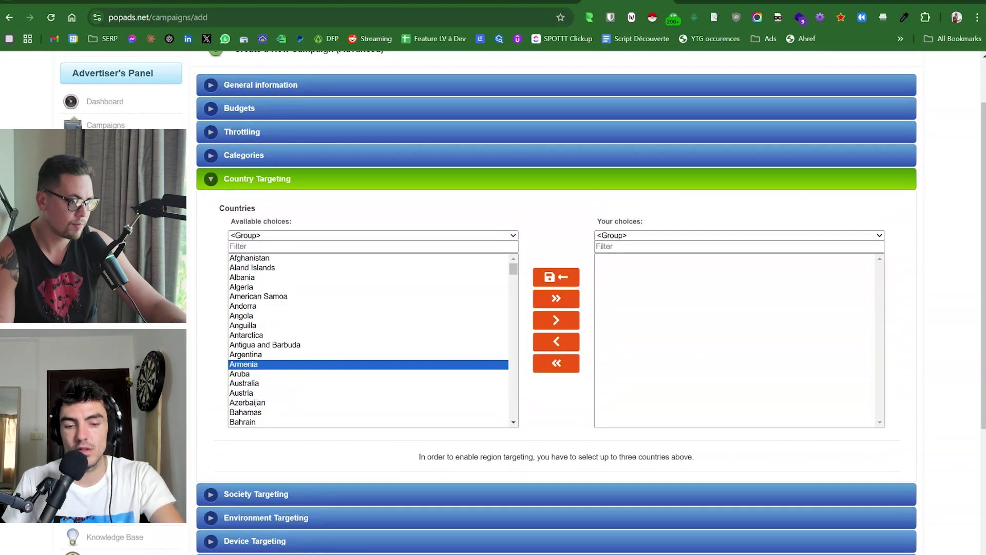
left_click(308, 247)
type("frg")
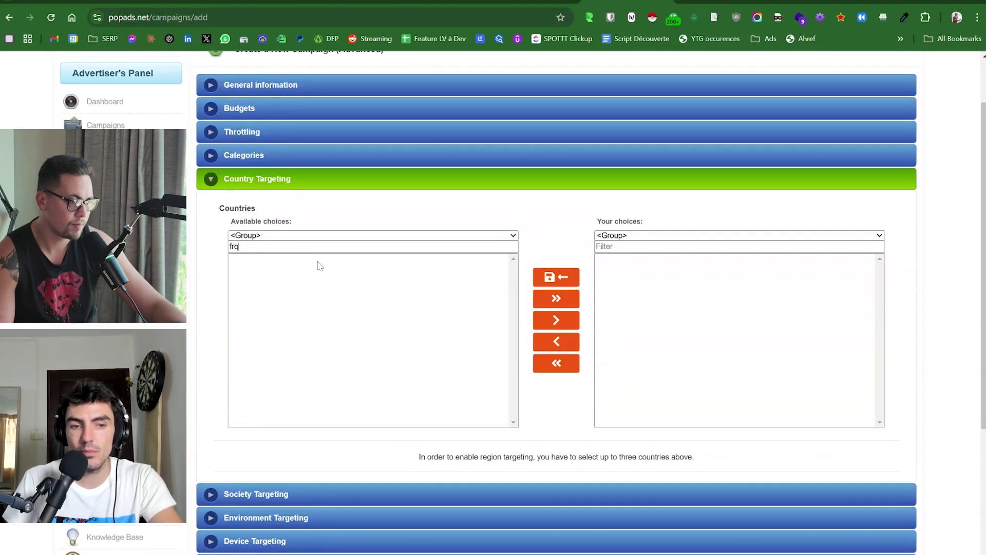
key("BackSpace")
type("a")
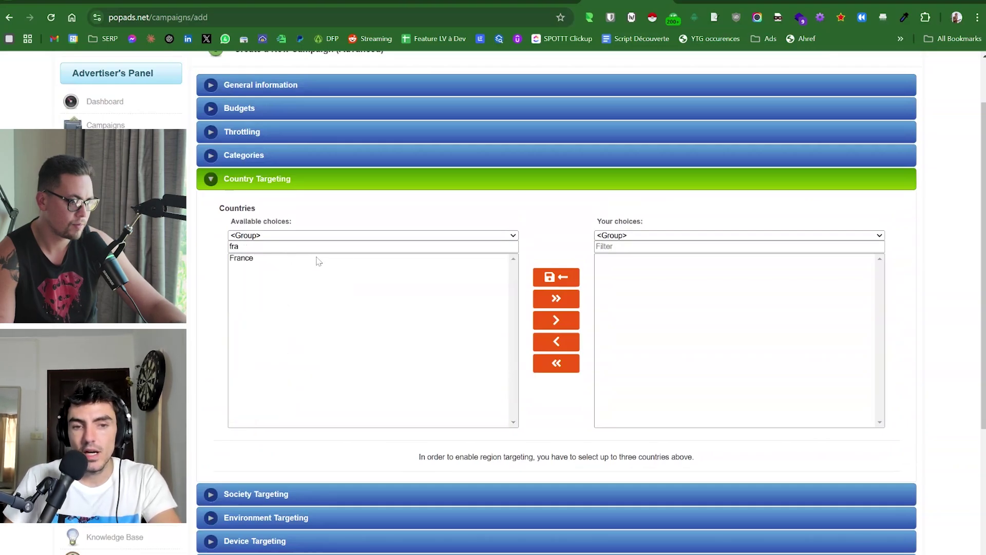
left_click(315, 259)
left_click(542, 321)
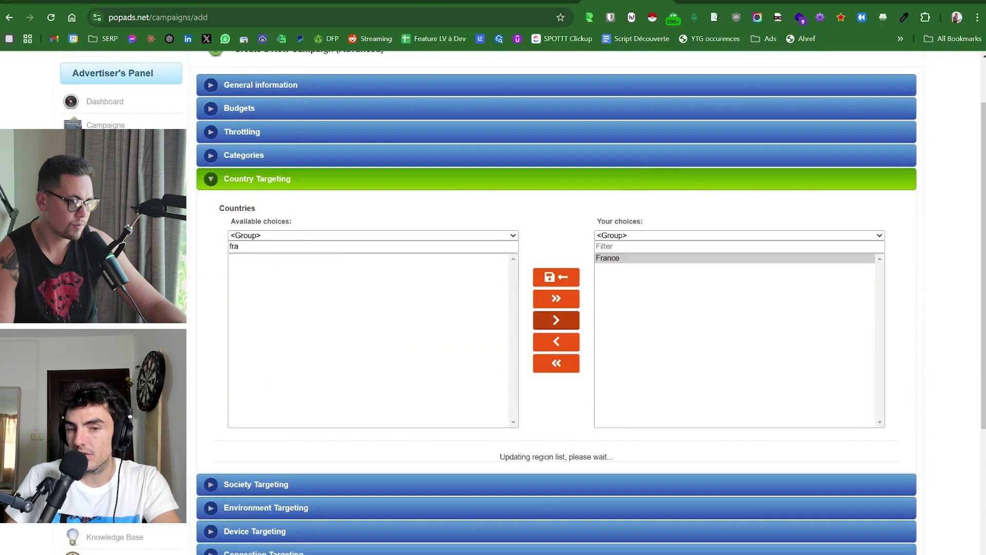
left_click(621, 260)
left_click(549, 251)
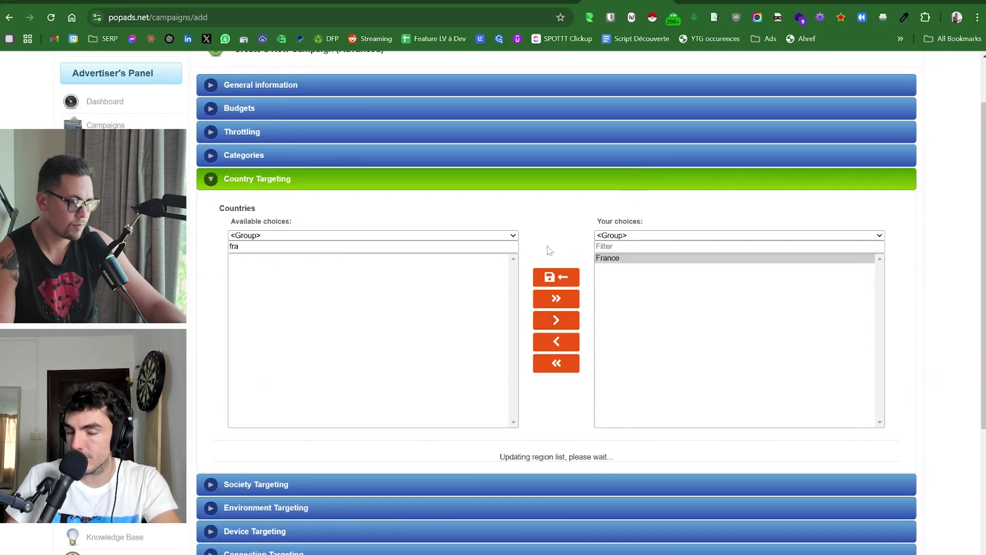
left_click(617, 258)
left_click(555, 320)
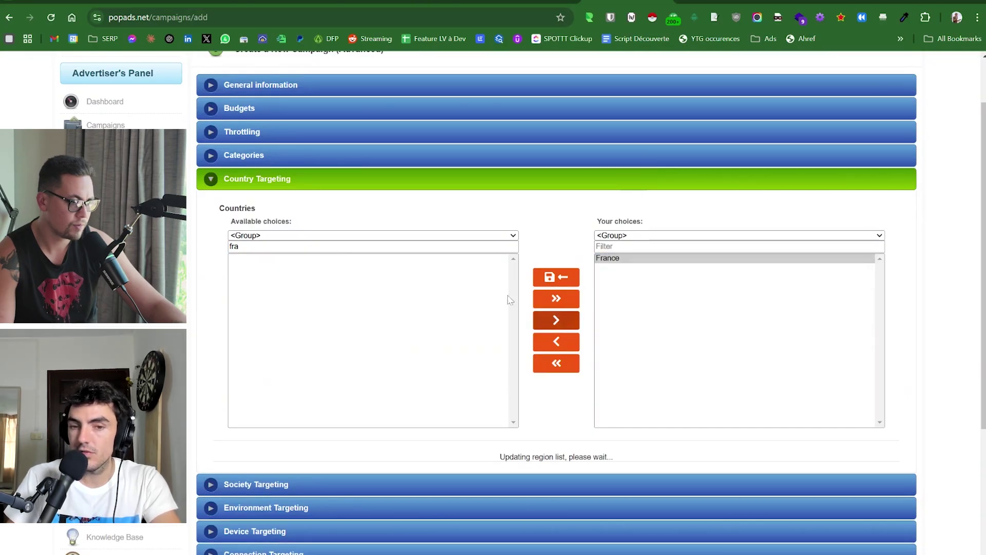
left_click(551, 341)
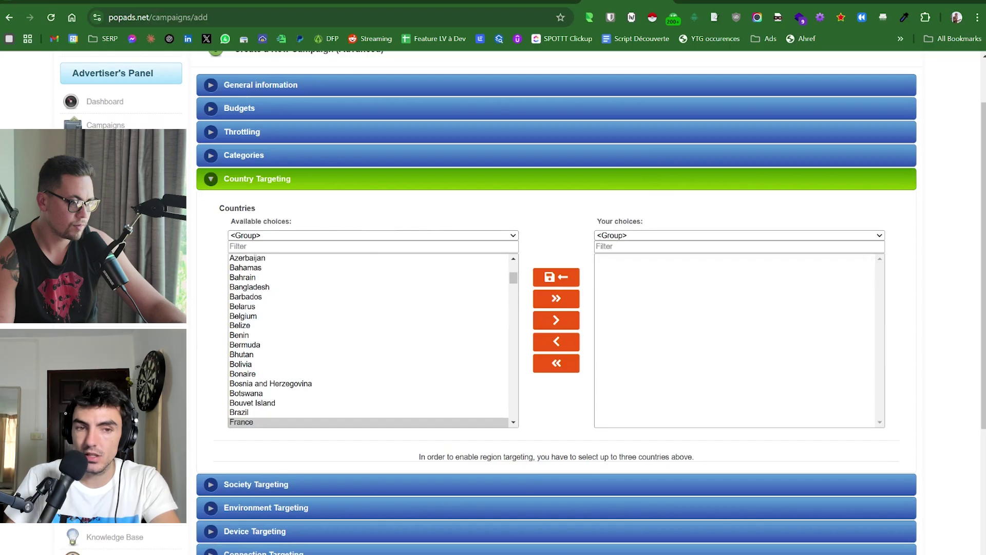
Add Belgium via the 'bel' filter, then remove it from the chosen countries.
left_click(373, 247)
type("bek")
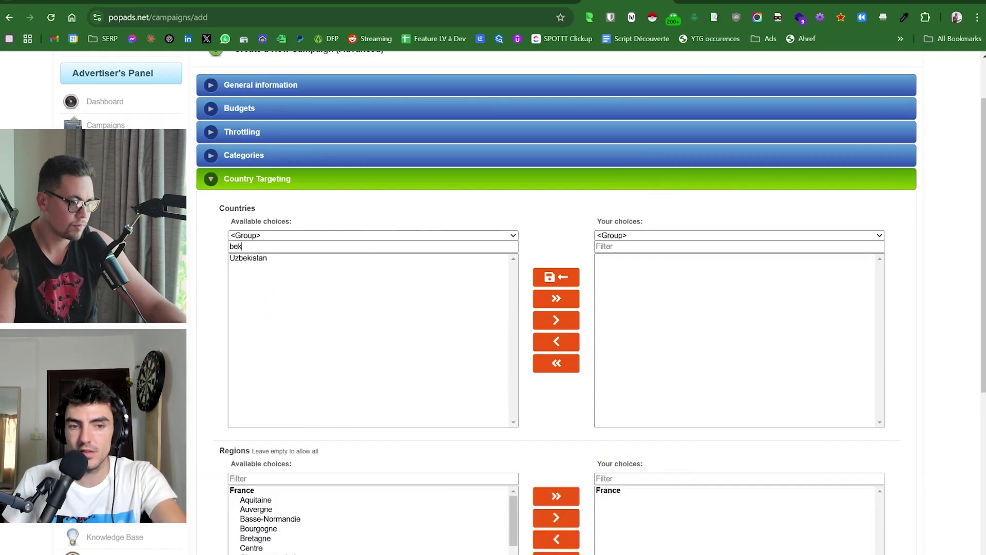
key("BackSpace")
type("l")
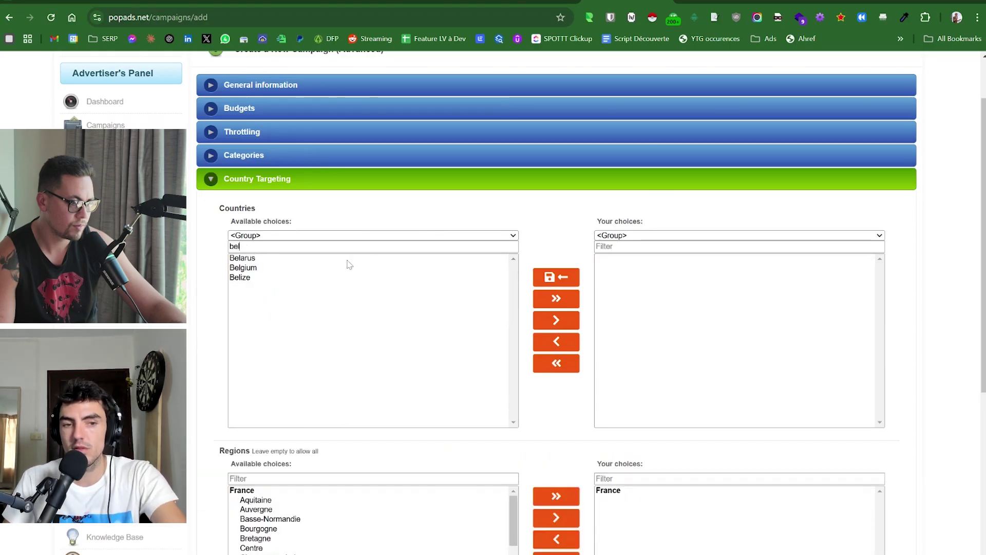
left_click(296, 268)
left_click(565, 323)
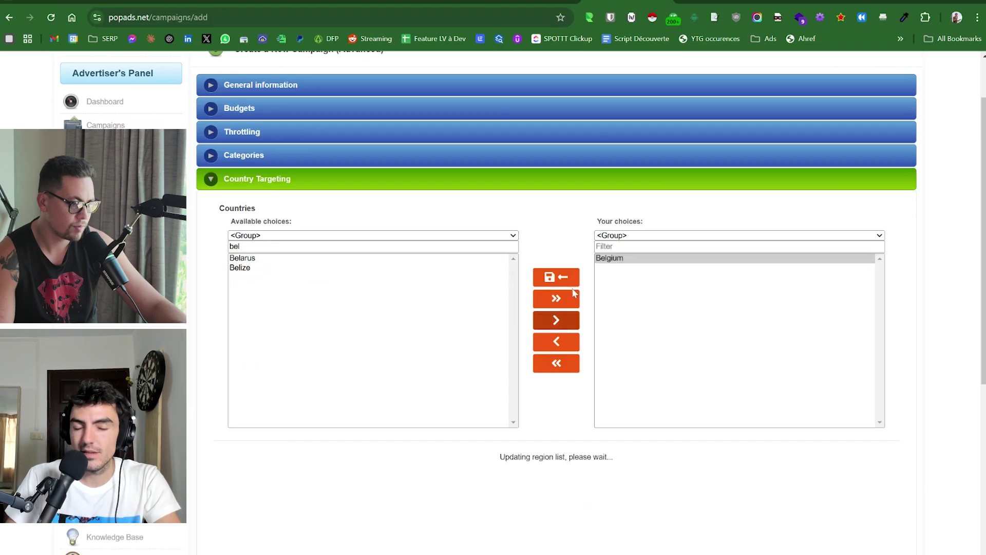
left_click(640, 262)
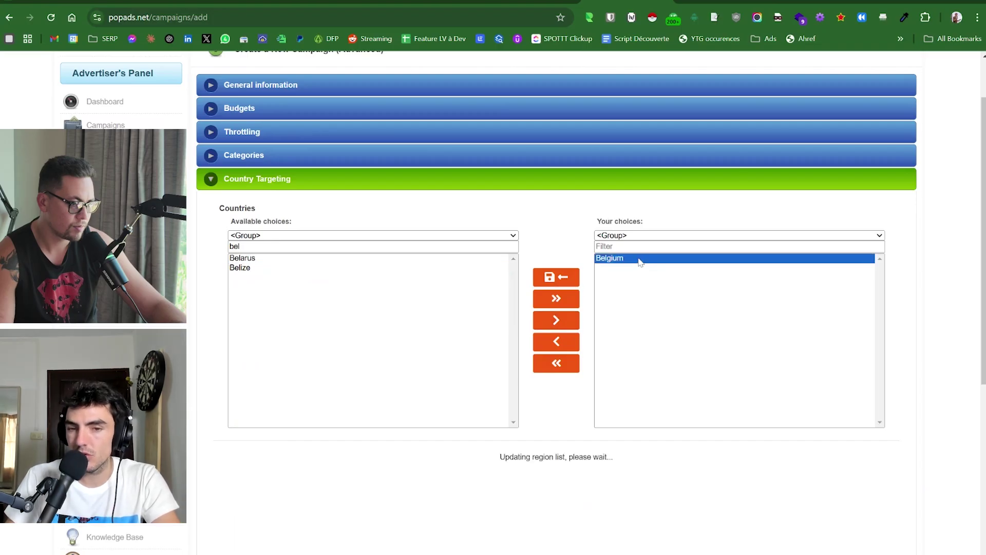
left_click(562, 341)
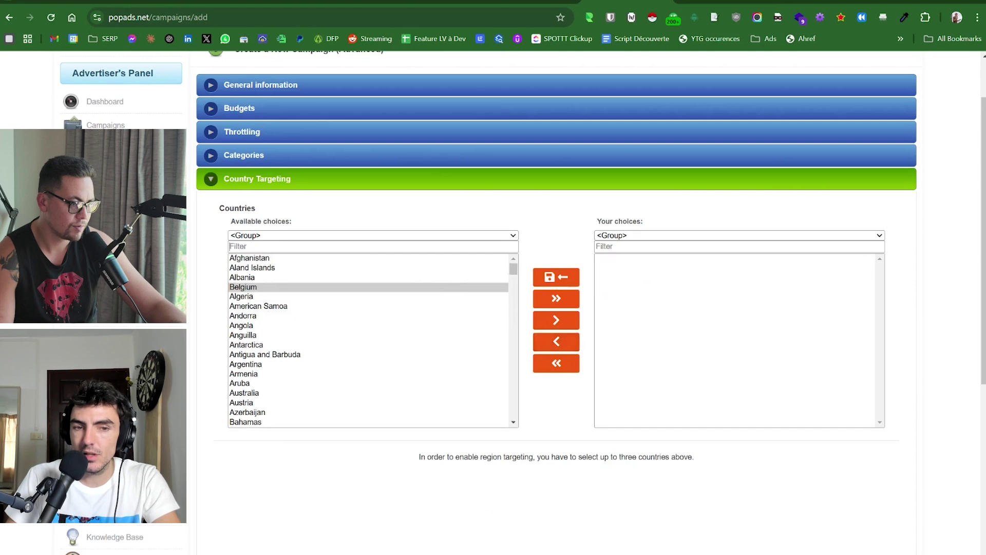
Filter by 'fra' again and add France as the only chosen country.
type("paris")
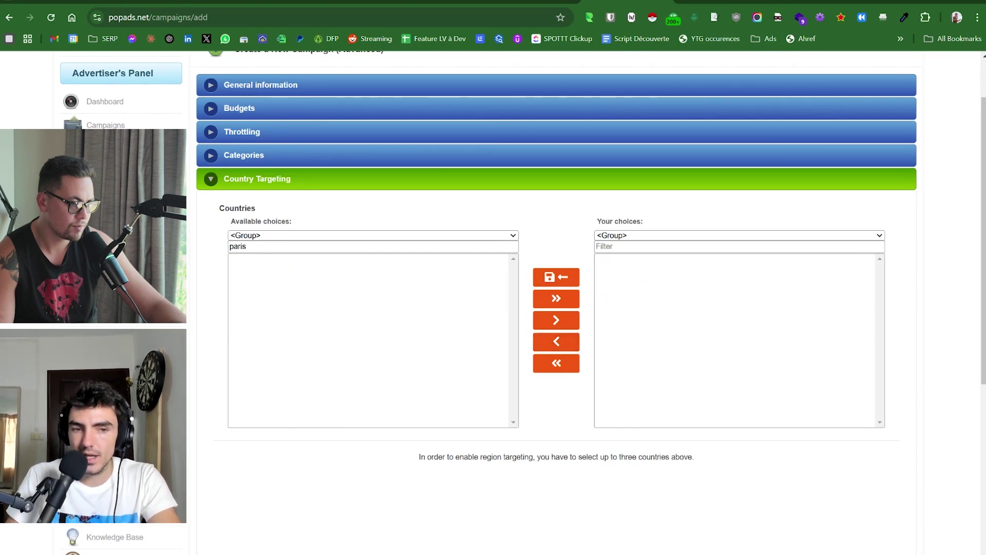
key("BackSpace")
key("BackSpace")
key("BackSpace")
key("BackSpace")
key("BackSpace")
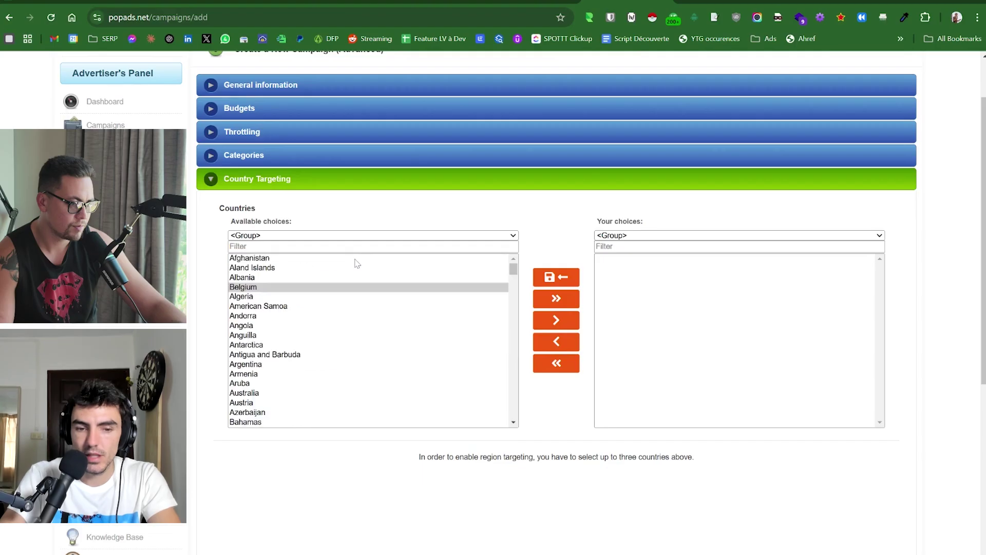
type("fra")
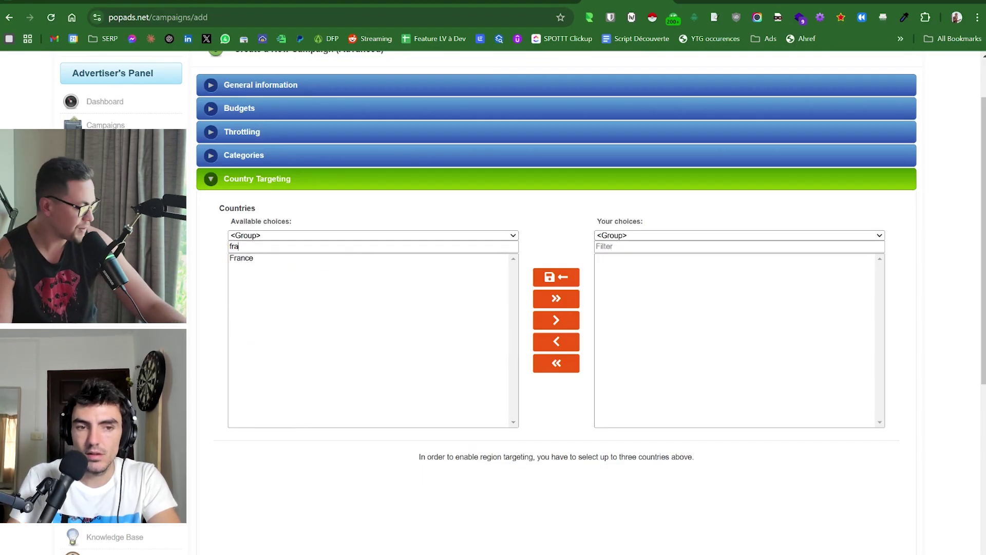
left_click(390, 258)
left_click(562, 322)
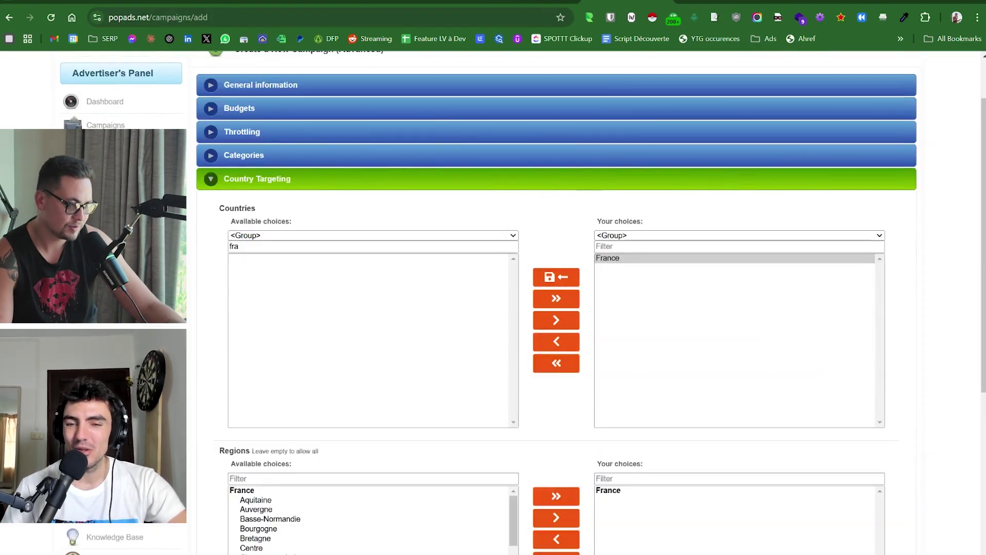
scroll(644, 221, "down", 1)
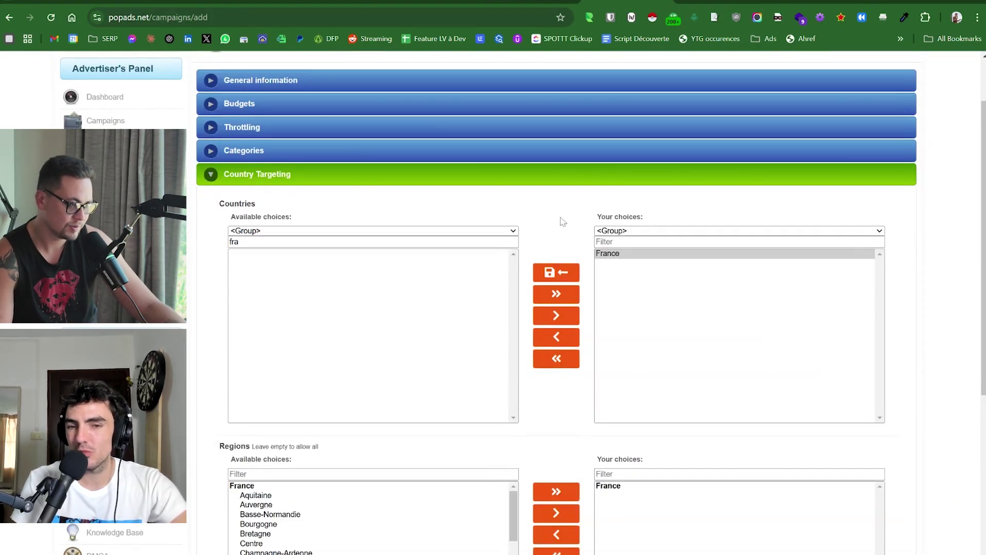
scroll(562, 221, "down", 4)
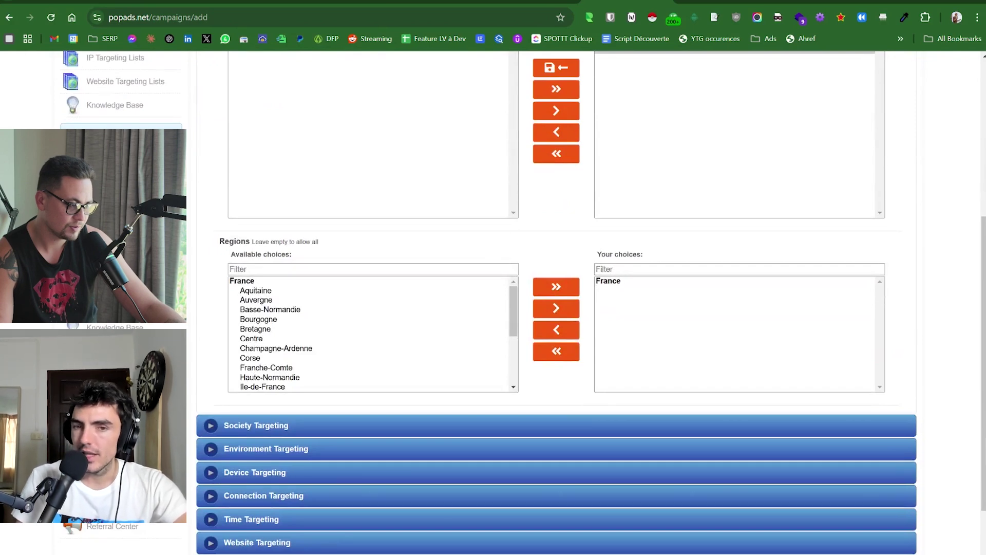
left_click(254, 330)
left_click(316, 386)
scroll(319, 389, "down", 2)
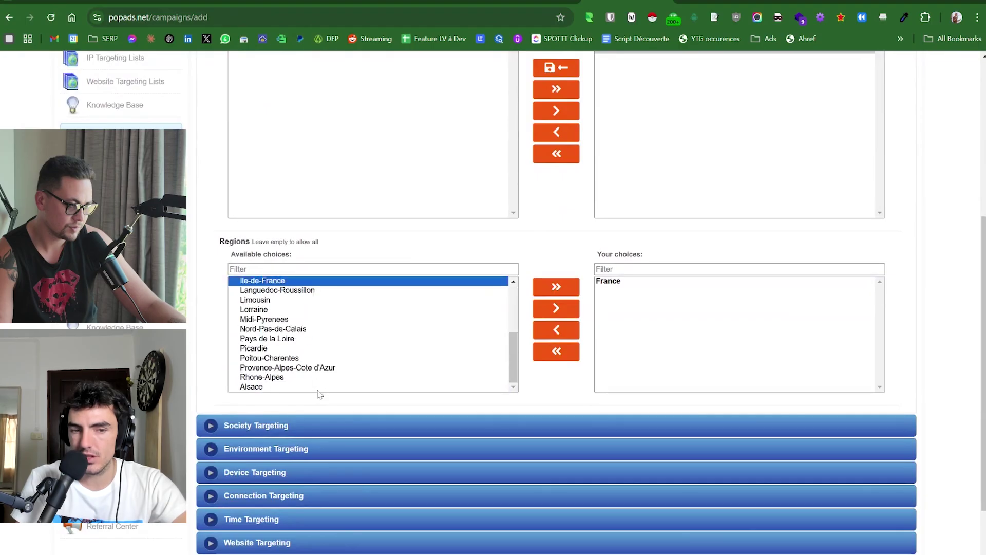
left_click(291, 330)
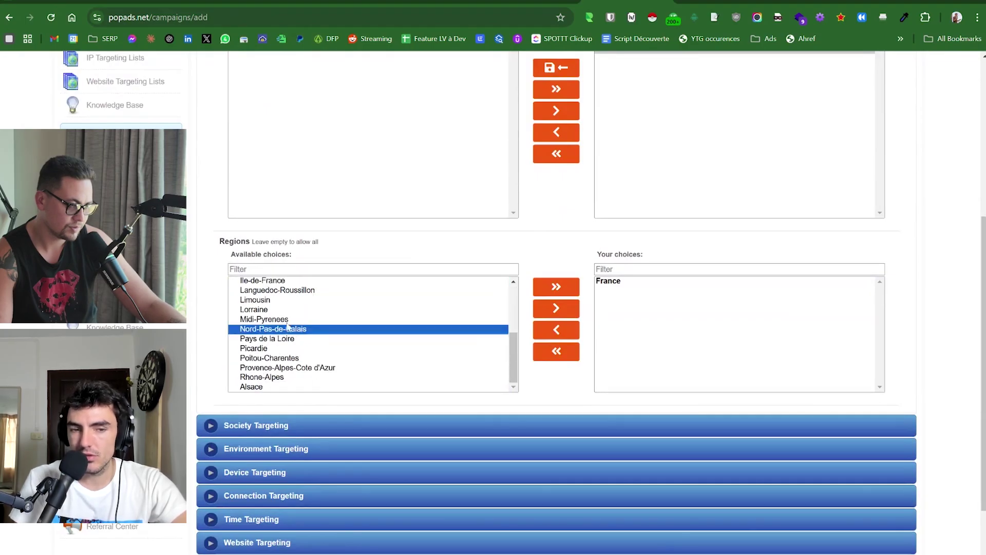
scroll(284, 316, "up", 2)
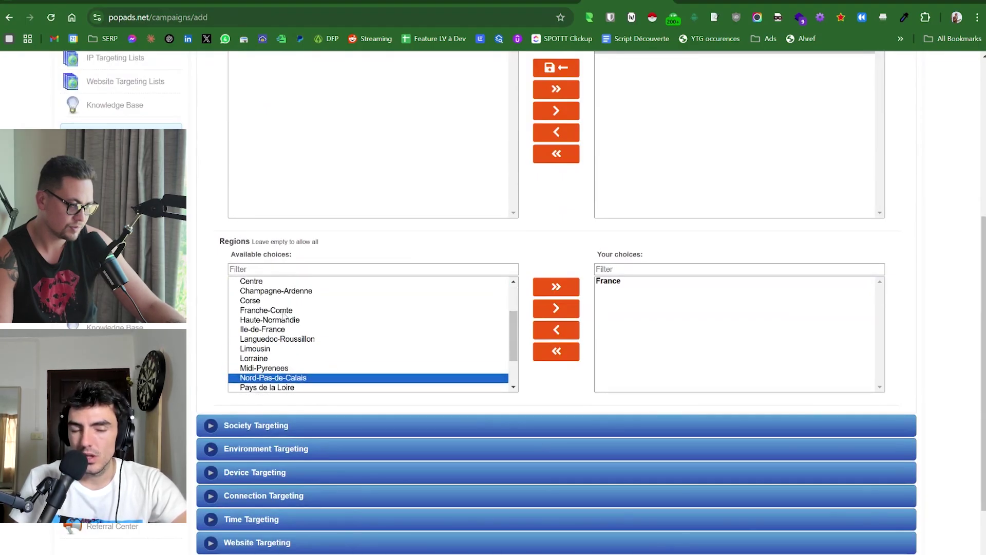
scroll(291, 349, "up", 2)
scroll(291, 349, "down", 3)
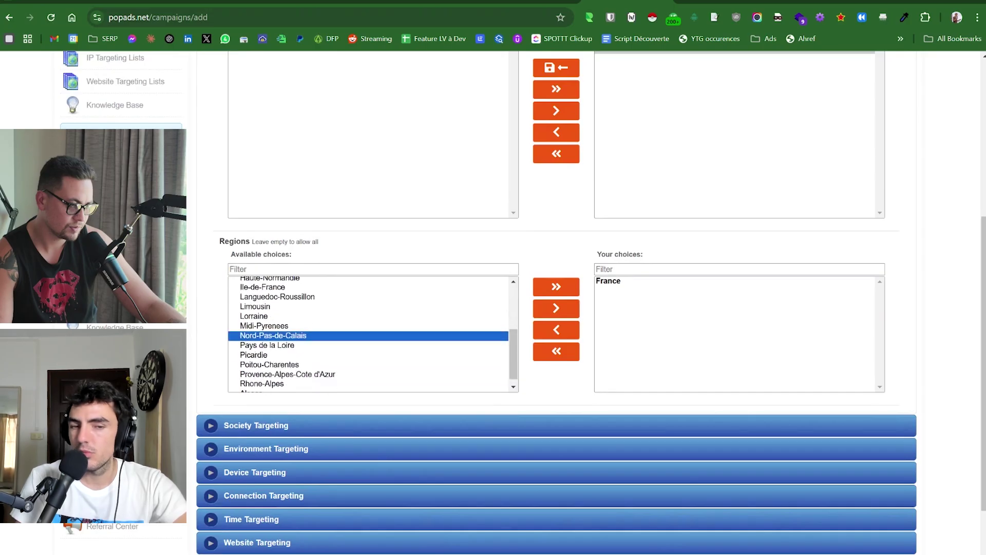
left_click(291, 367)
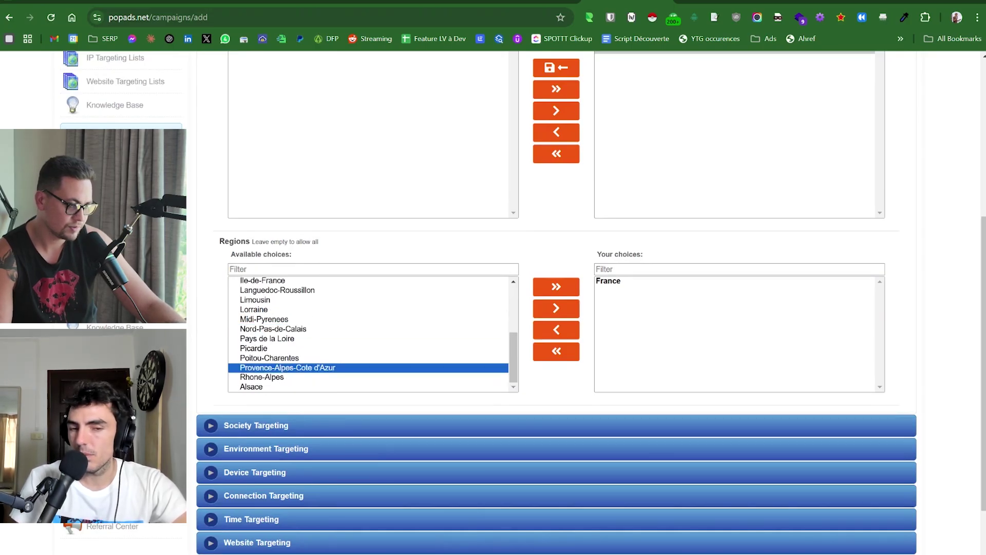
scroll(291, 349, "up", 10)
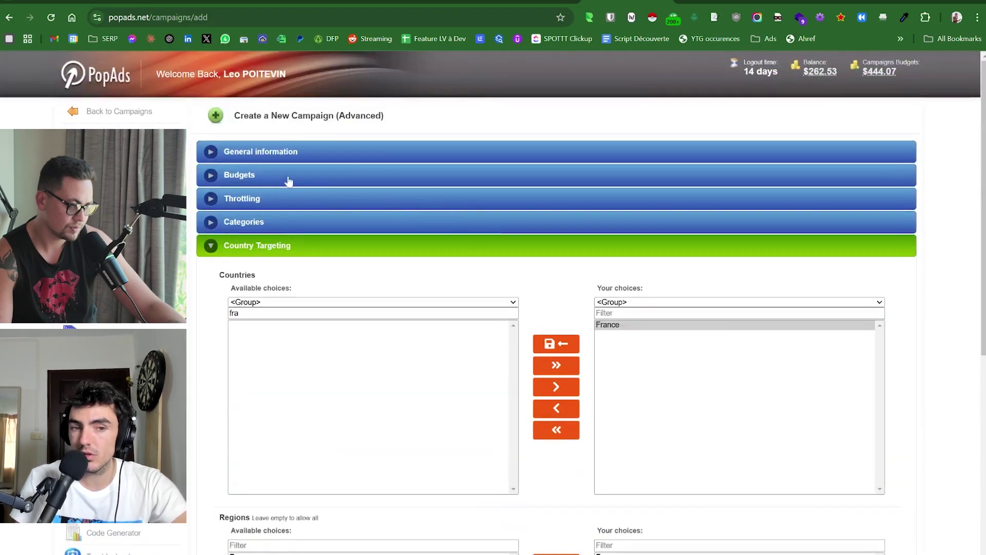
Expand Budgets to show the Smart Bid values: 0.001 maximal bid, 2.5 daily budget.
left_click(289, 181)
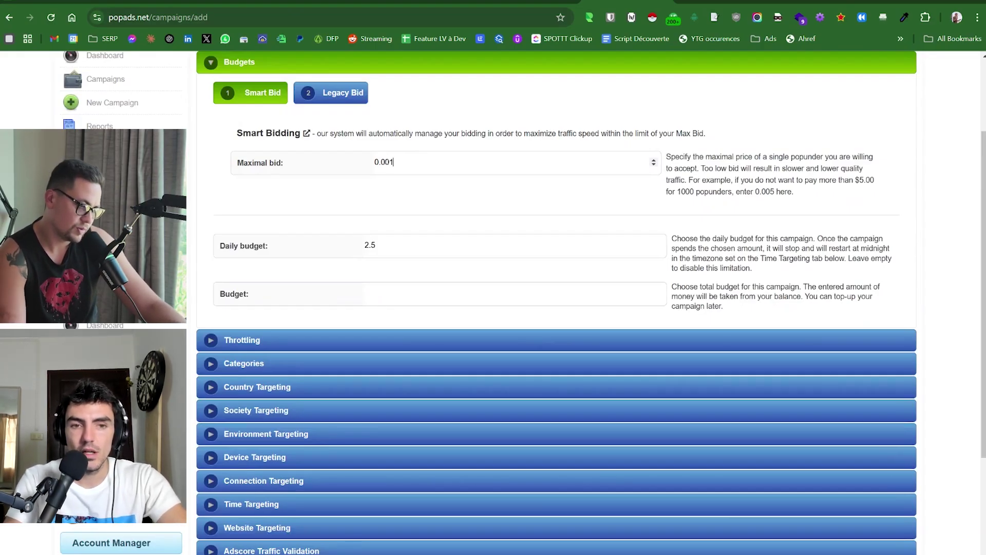
scroll(428, 147, "up", 1)
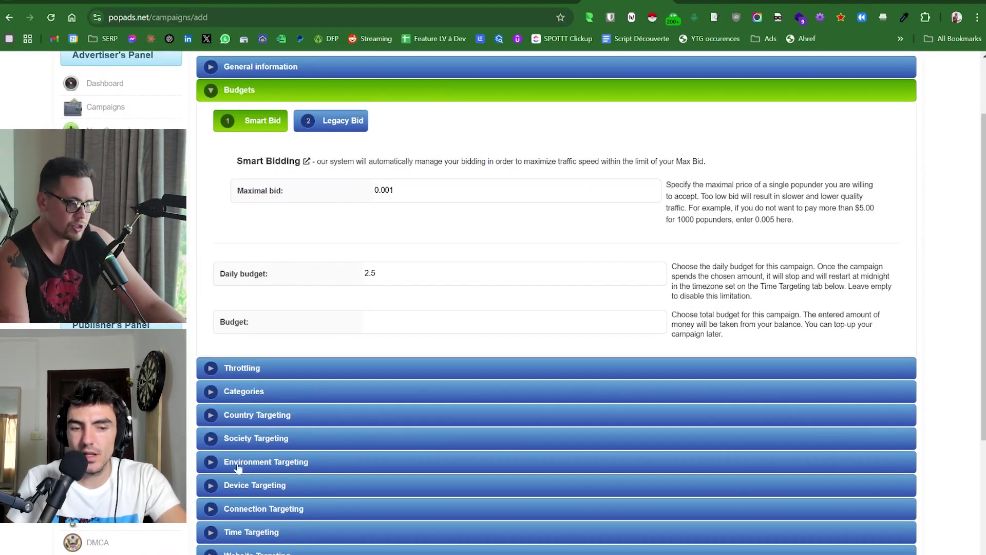
left_click(257, 420)
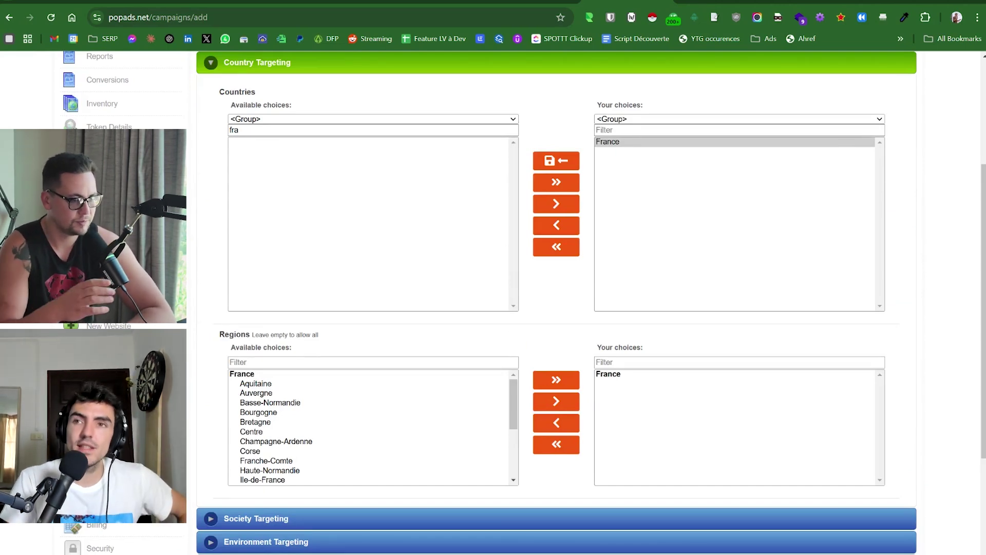
scroll(514, 327, "down", 3)
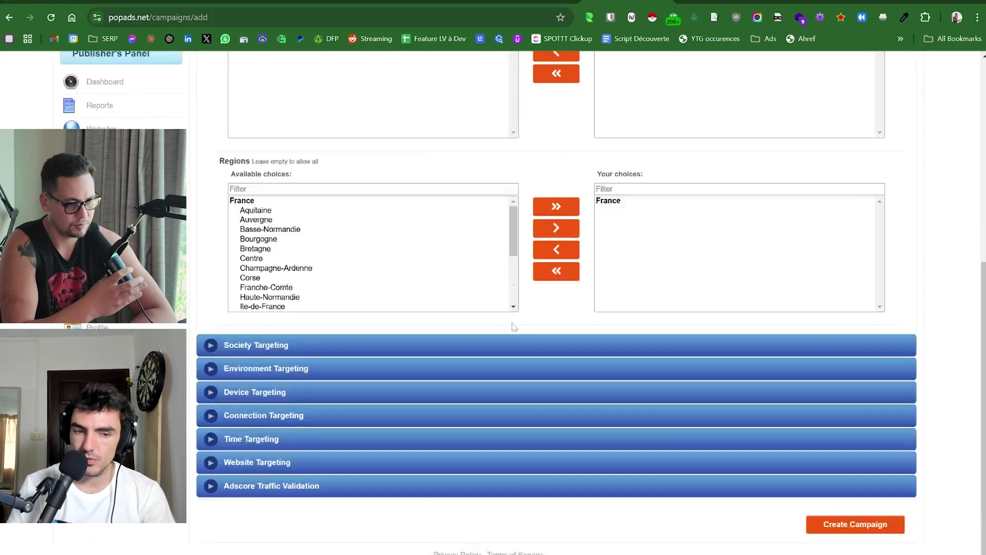
scroll(514, 327, "down", 1)
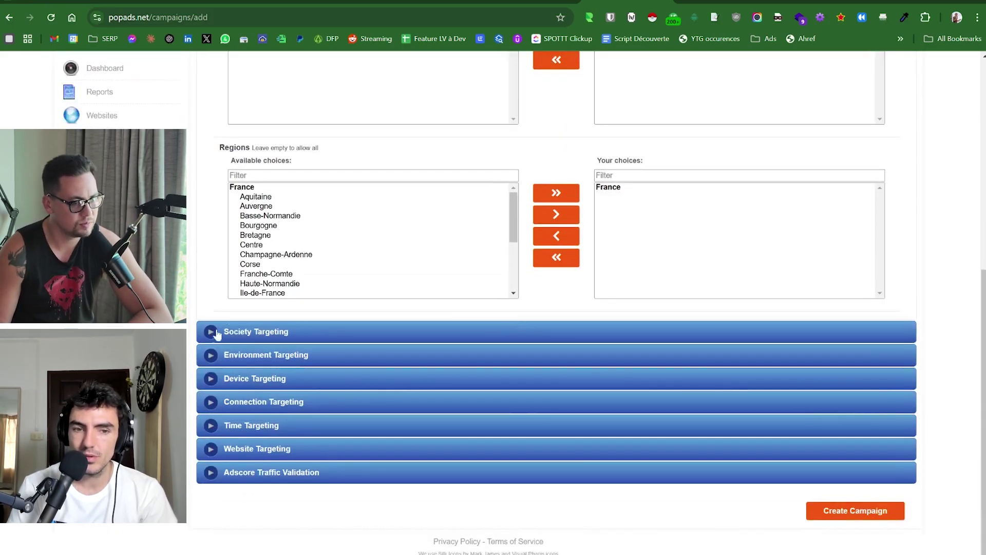
Expand Society Targeting and scroll through its Languages and Populations pickers.
left_click(247, 333)
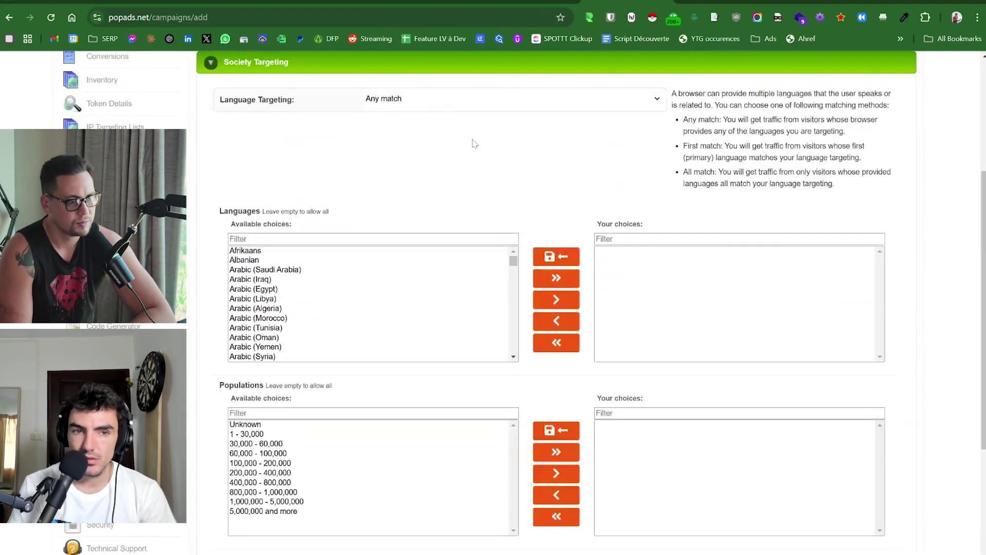
scroll(473, 142, "down", 2)
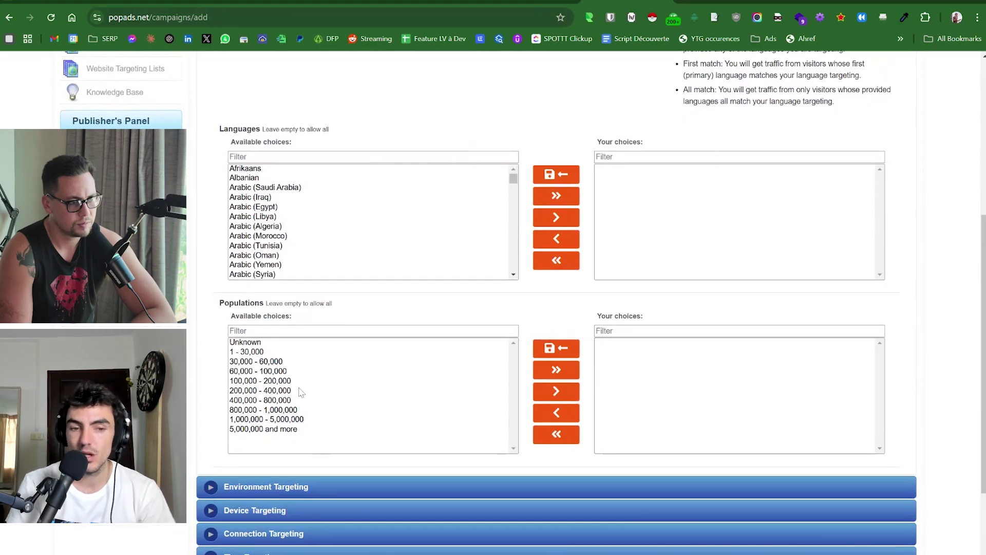
scroll(261, 402, "down", 1)
scroll(261, 403, "down", 3)
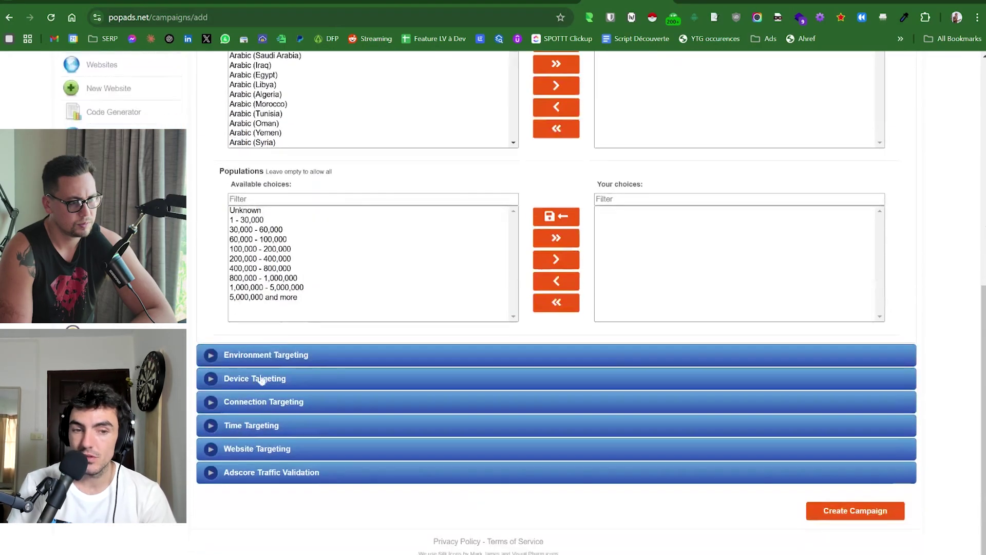
Filter browsers by 'ch' and add Google Chrome with all its versions to the chosen browsers.
left_click(264, 352)
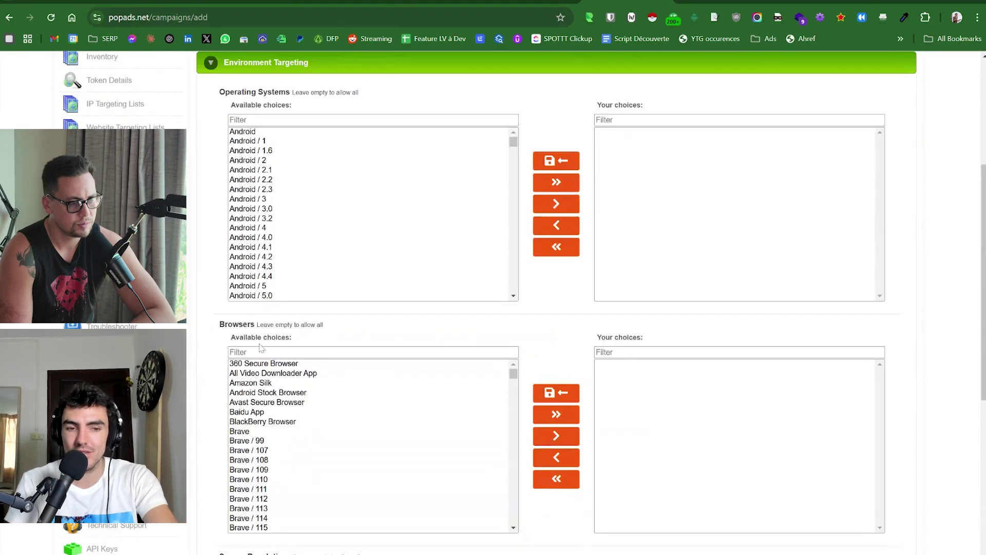
type("chr")
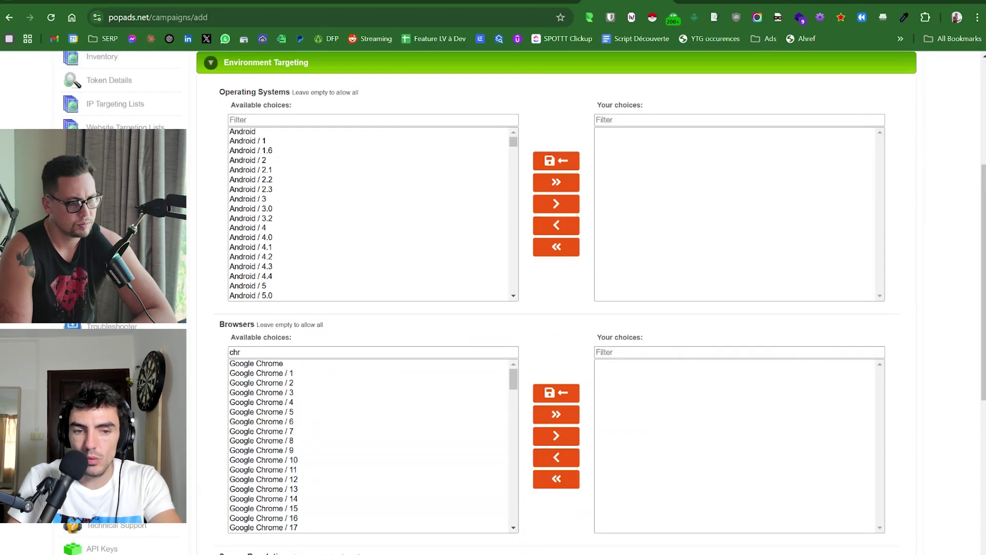
left_click(286, 363)
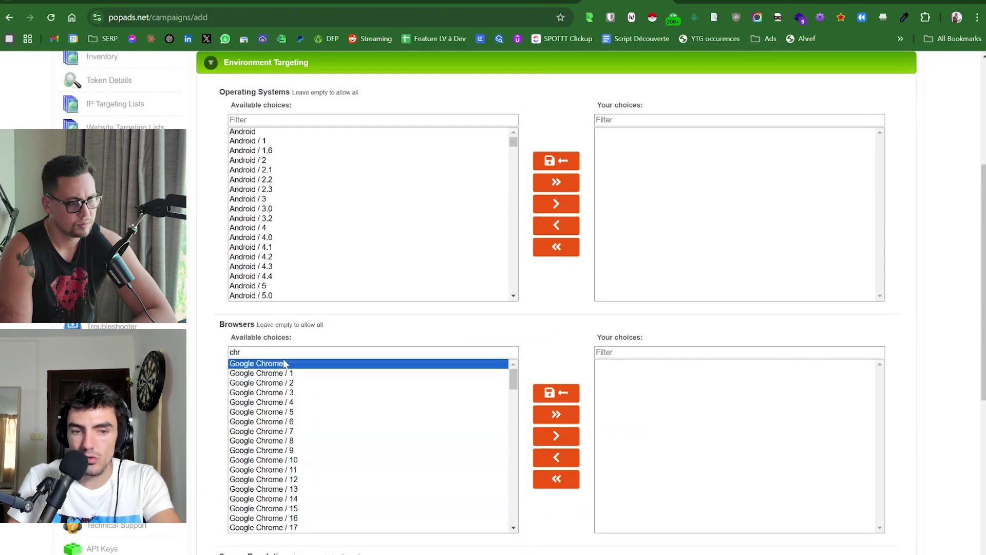
left_click(572, 437)
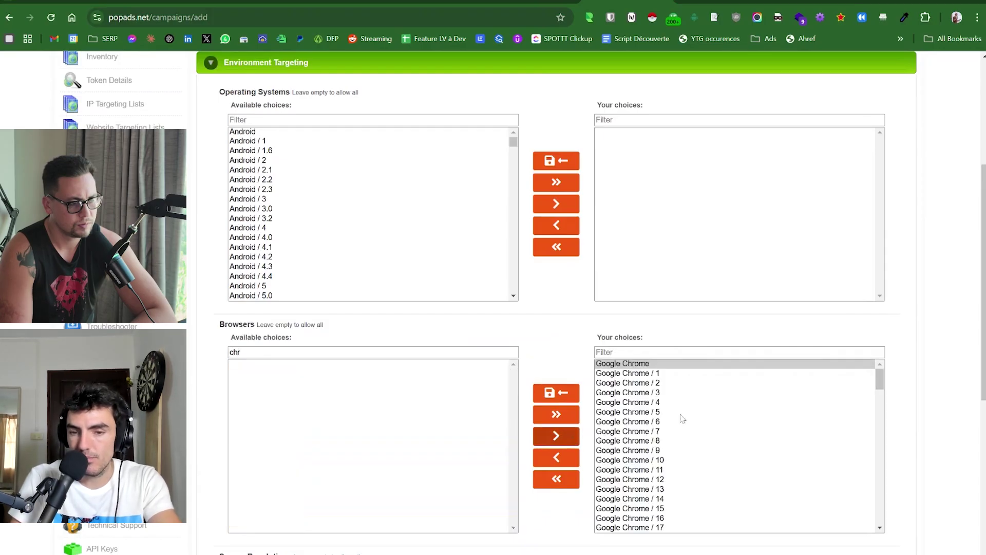
scroll(717, 411, "down", 20)
scroll(714, 409, "up", 20)
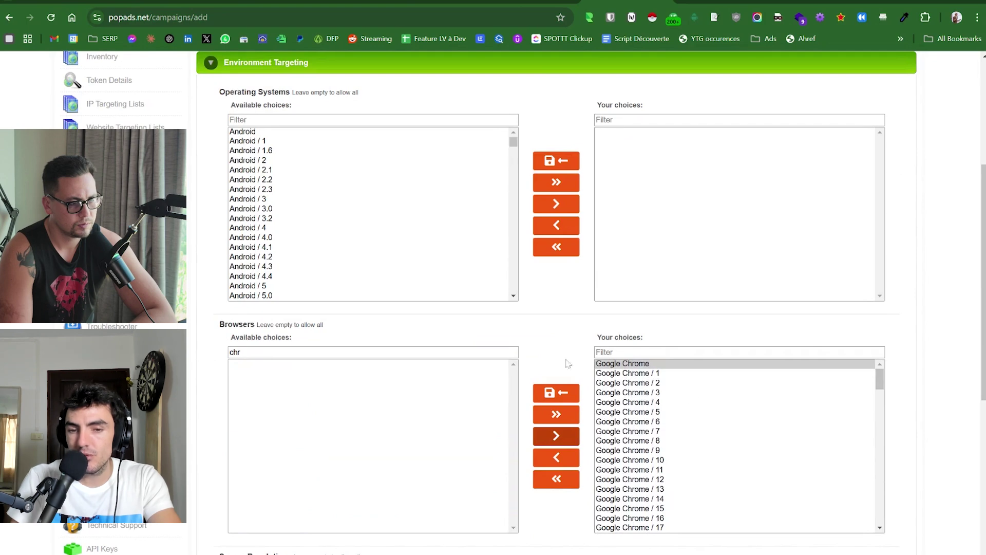
Clear the browser filter and highlight Android in the operating systems list.
key("ctrl+a")
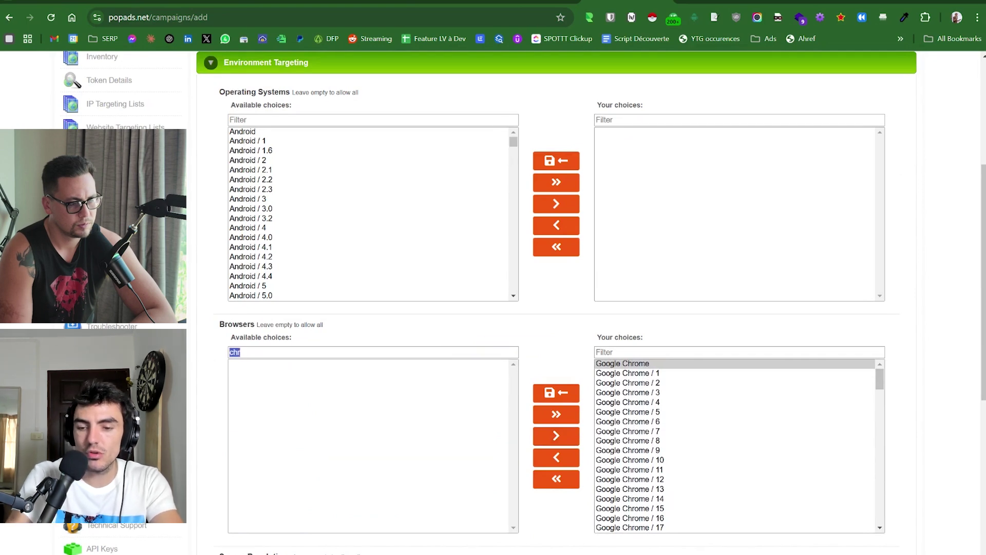
key("BackSpace")
left_click(263, 143)
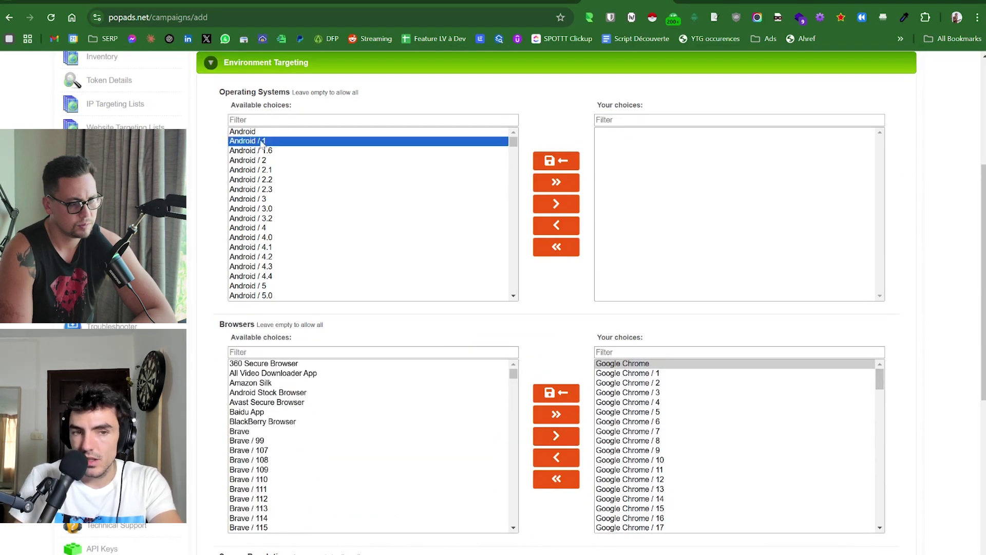
left_click(252, 133)
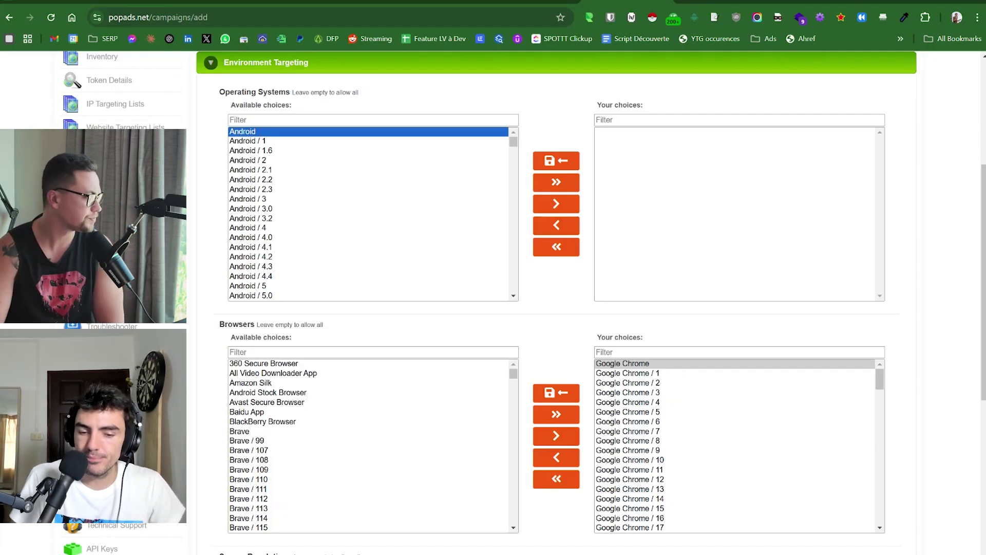
left_click(682, 458)
scroll(682, 458, "down", 7)
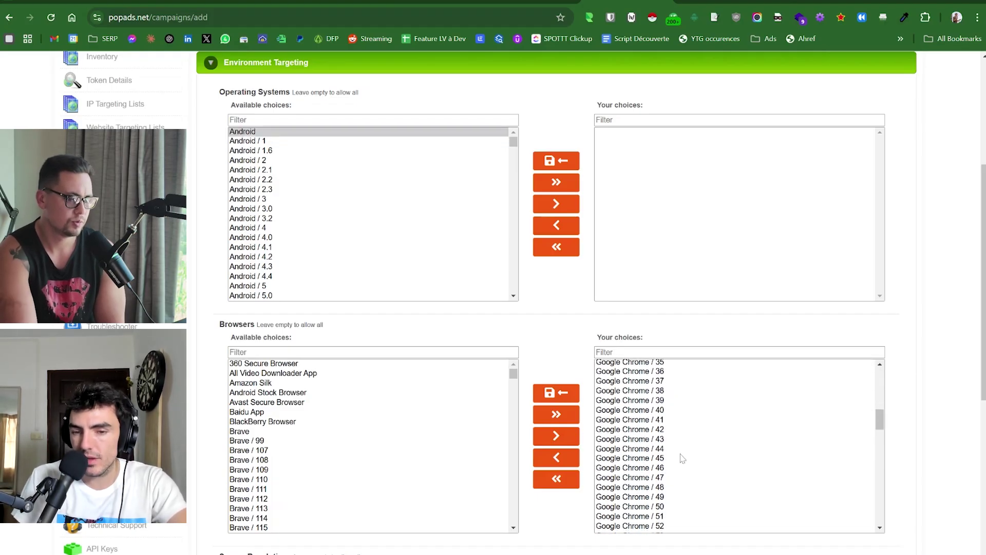
left_click(667, 420)
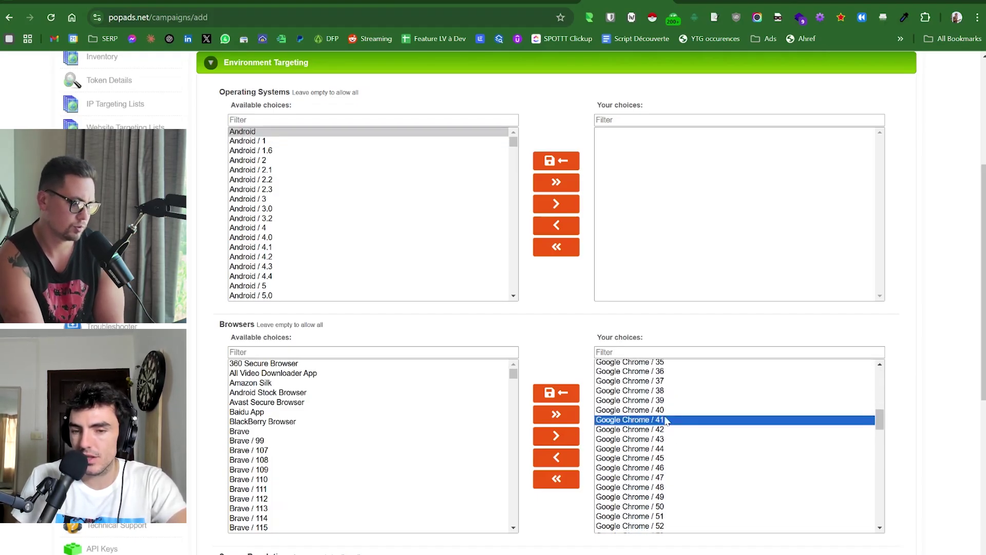
left_click(669, 413)
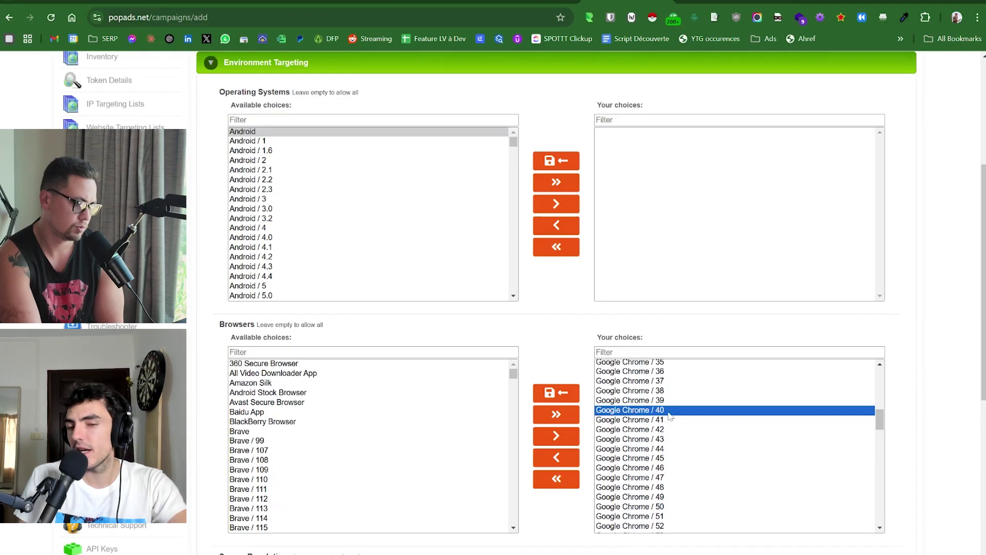
scroll(734, 446, "up", 11)
scroll(734, 446, "down", 20)
scroll(734, 446, "up", 7)
scroll(735, 446, "down", 3)
scroll(734, 446, "up", 20)
scroll(663, 327, "up", 1)
left_click(652, 334)
left_click(685, 408)
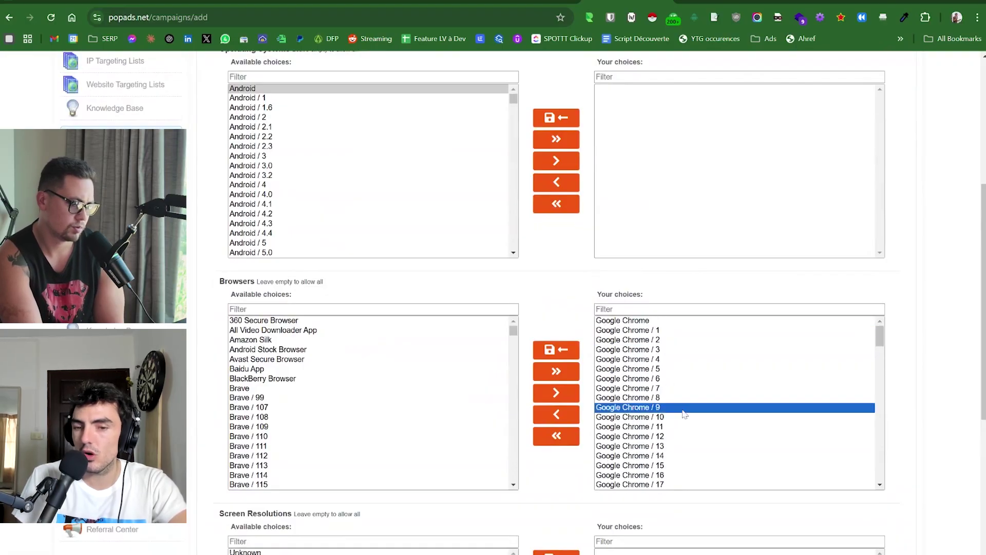
scroll(684, 413, "down", 8)
left_click(685, 408)
left_click(678, 397)
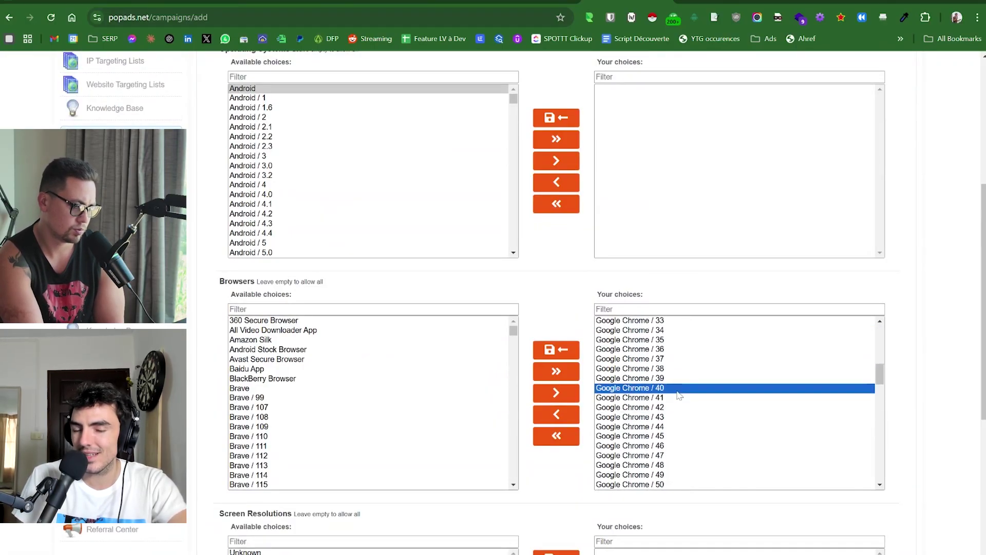
scroll(679, 396, "up", 16)
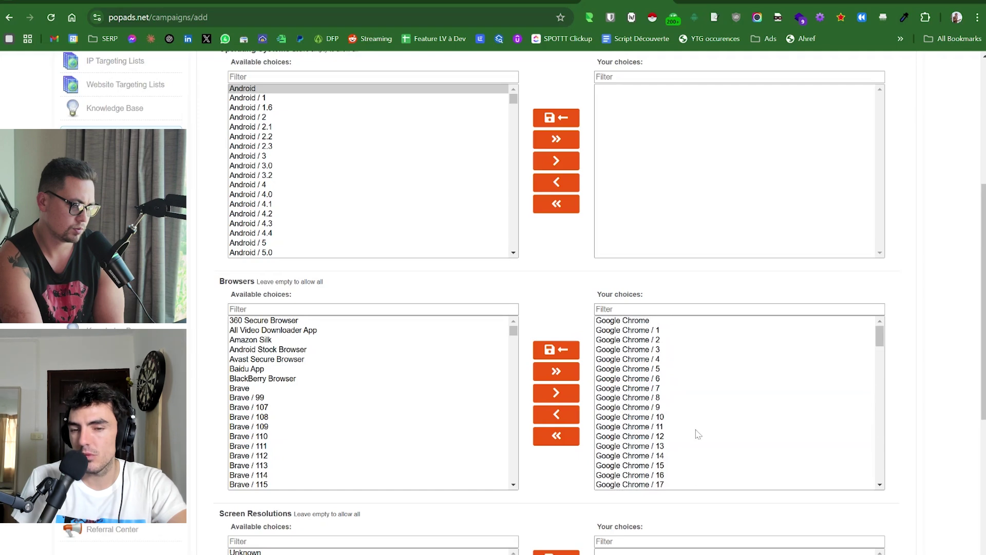
scroll(696, 420, "down", 5)
scroll(695, 420, "down", 5)
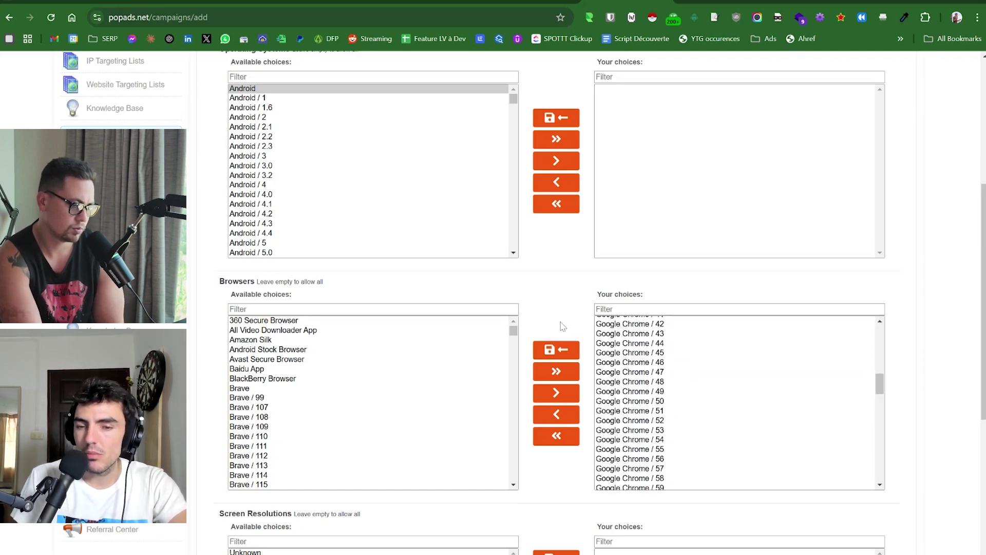
scroll(562, 327, "down", 6)
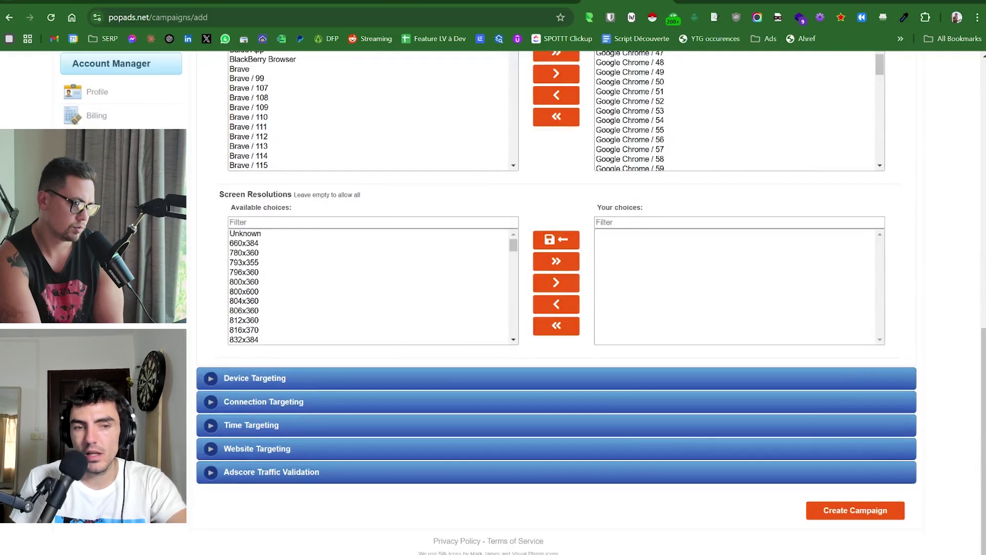
scroll(273, 310, "down", 15)
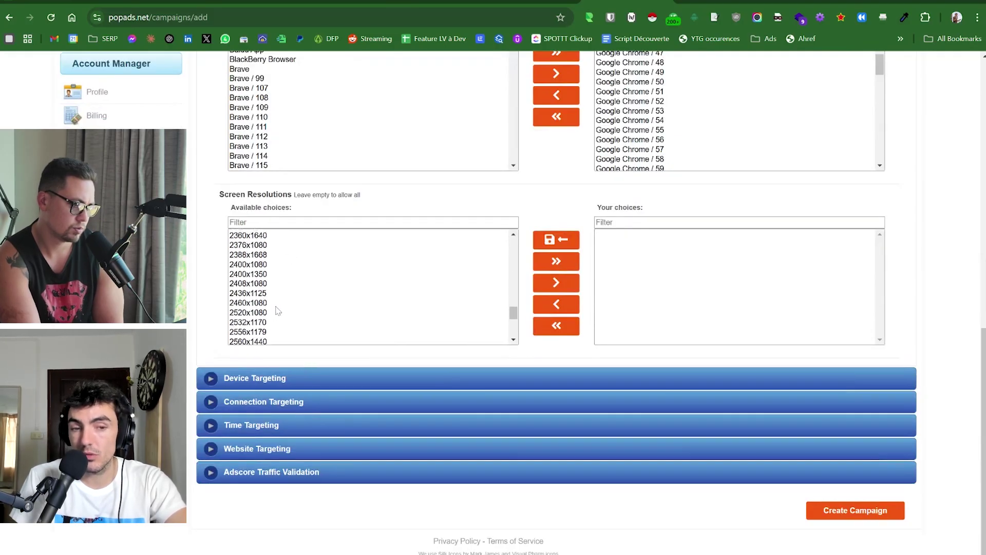
scroll(276, 310, "up", 12)
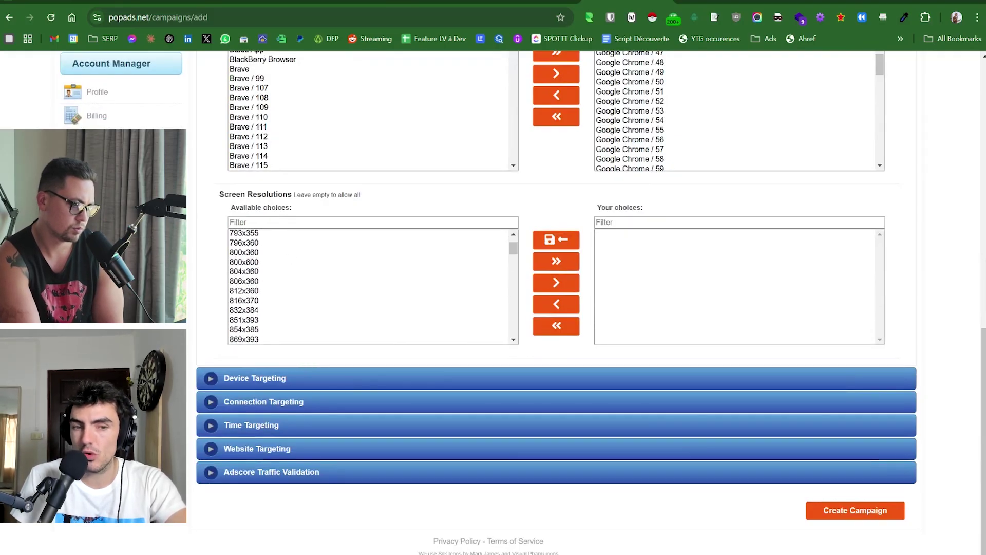
Expand Device Targeting, scan its Form Factors and Devices lists, and reveal Connection Targeting.
left_click(278, 378)
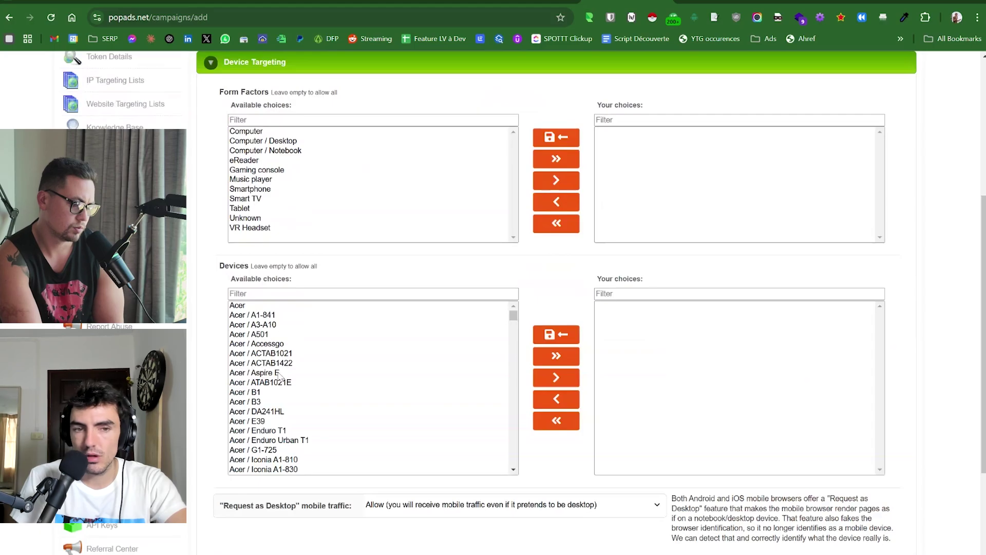
scroll(201, 176, "up", 2)
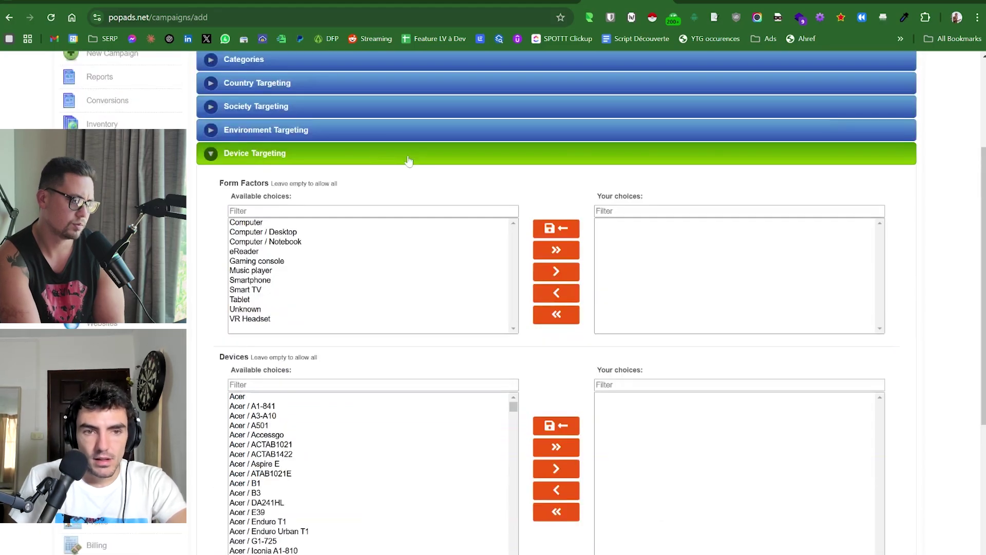
scroll(386, 264, "down", 2)
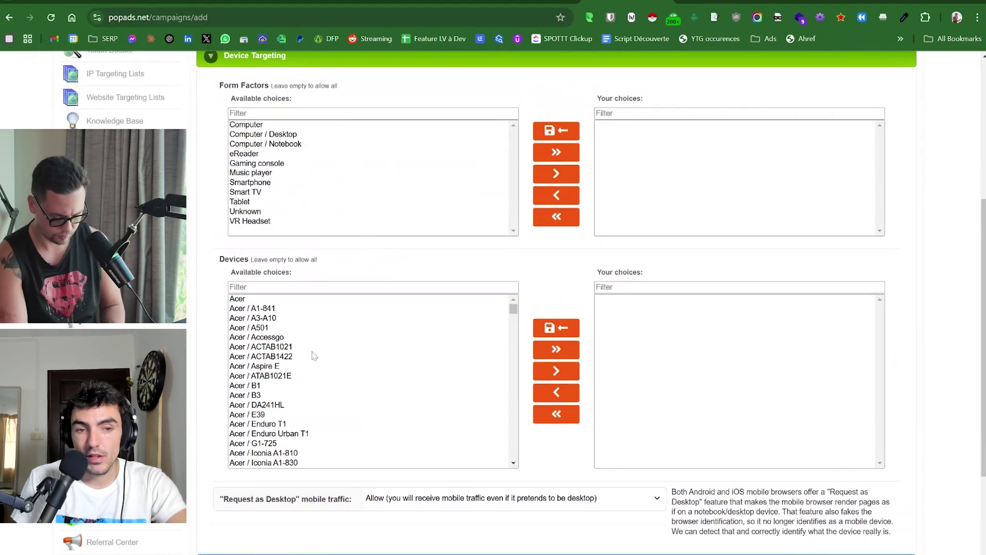
scroll(314, 355, "down", 10)
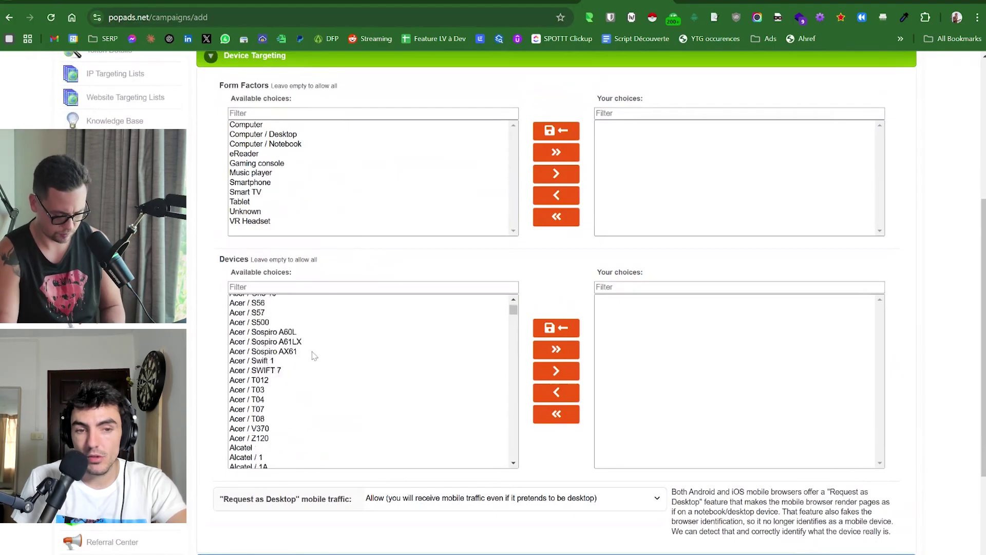
left_click(514, 462)
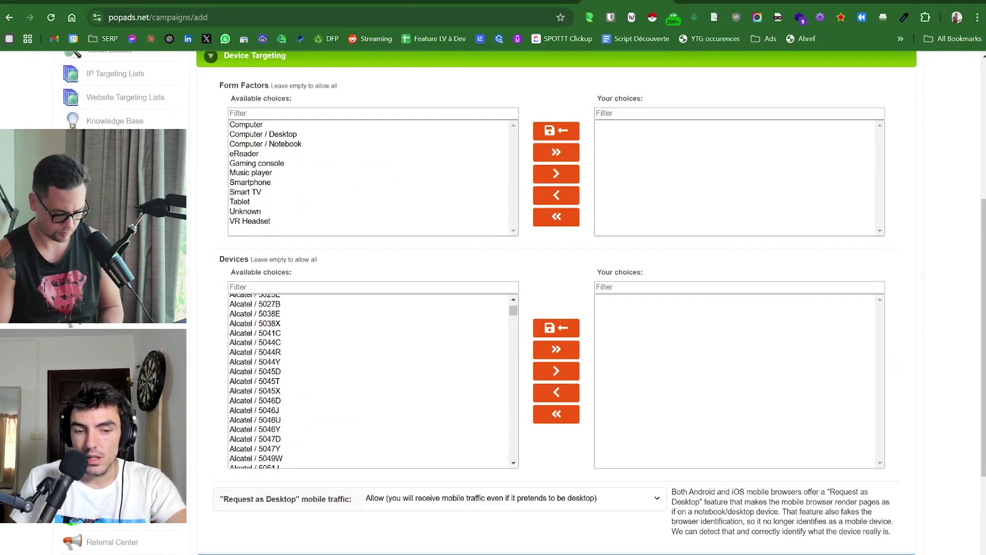
scroll(286, 470, "down", 5)
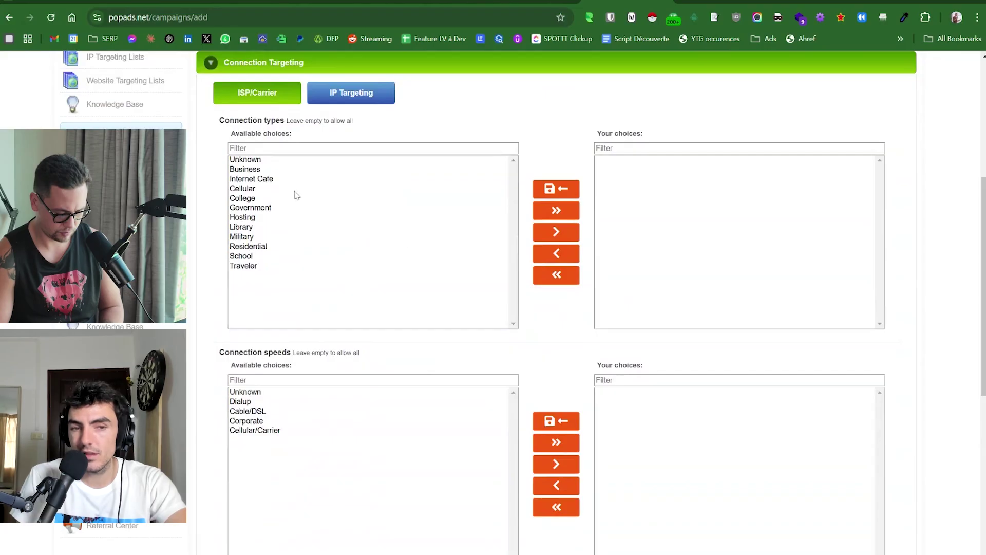
Try the Internet Cafe and Business connection types and the Corporate connection speed.
left_click(272, 179)
left_click(275, 170)
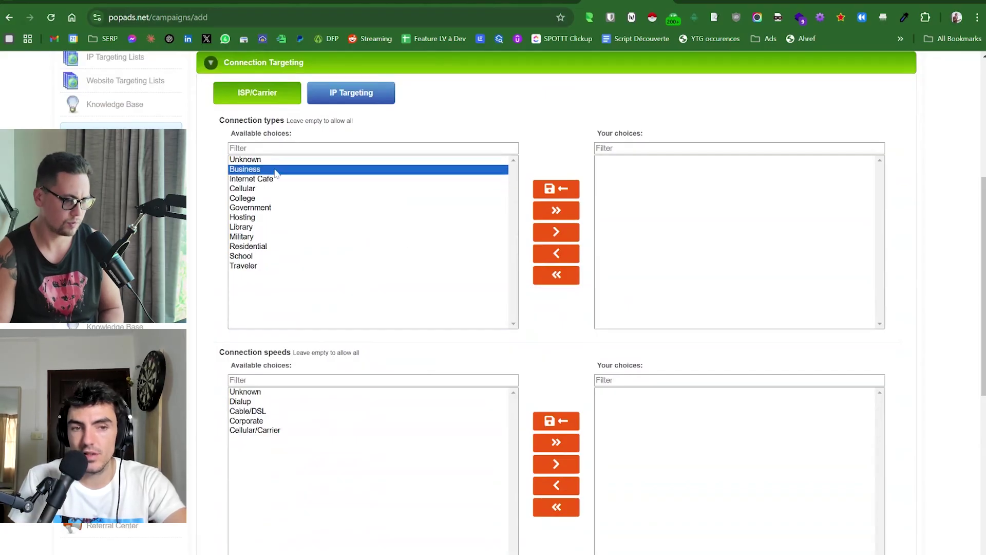
scroll(294, 252, "down", 3)
left_click(283, 266)
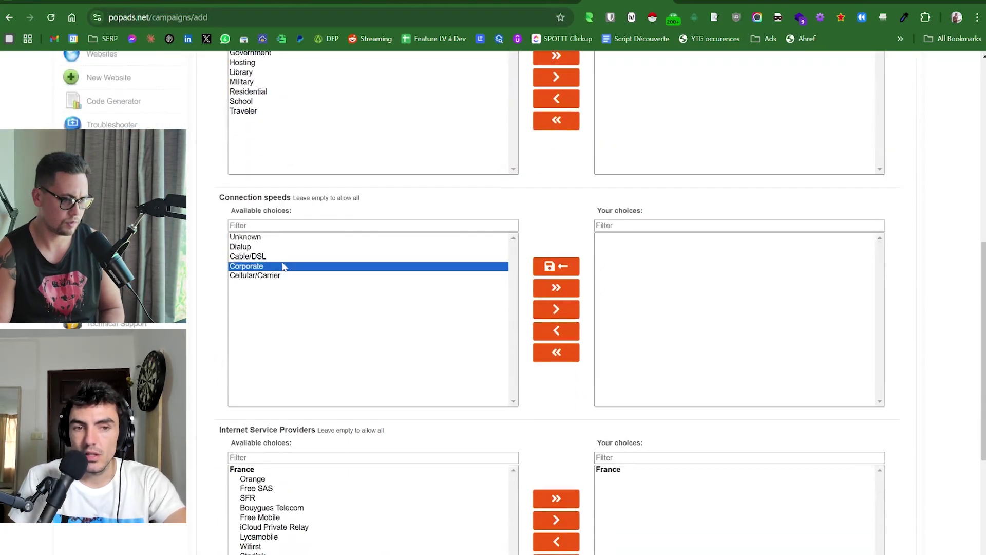
Pick Wifirst, then Lycamobile among French providers, and expand Time Targeting.
scroll(283, 266, "down", 2)
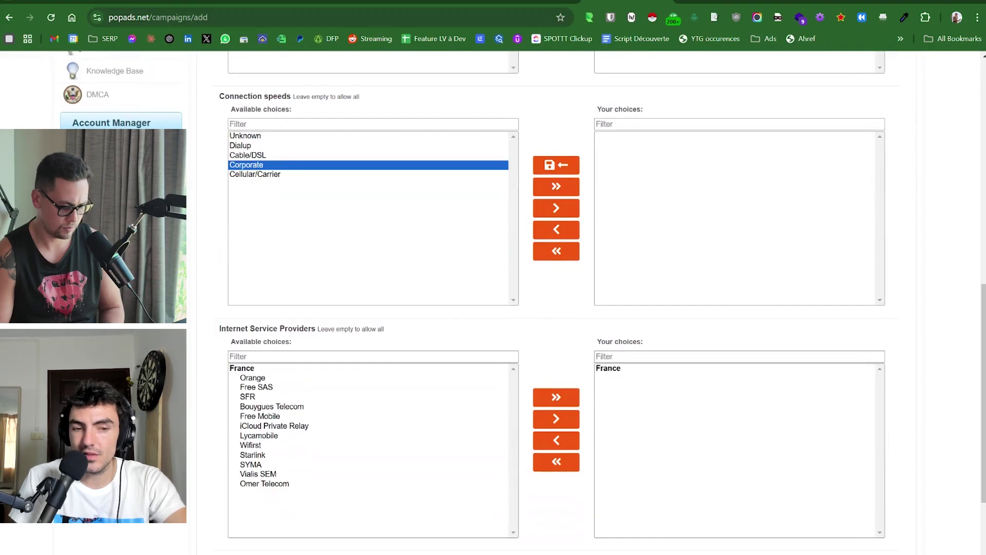
scroll(286, 415, "down", 3)
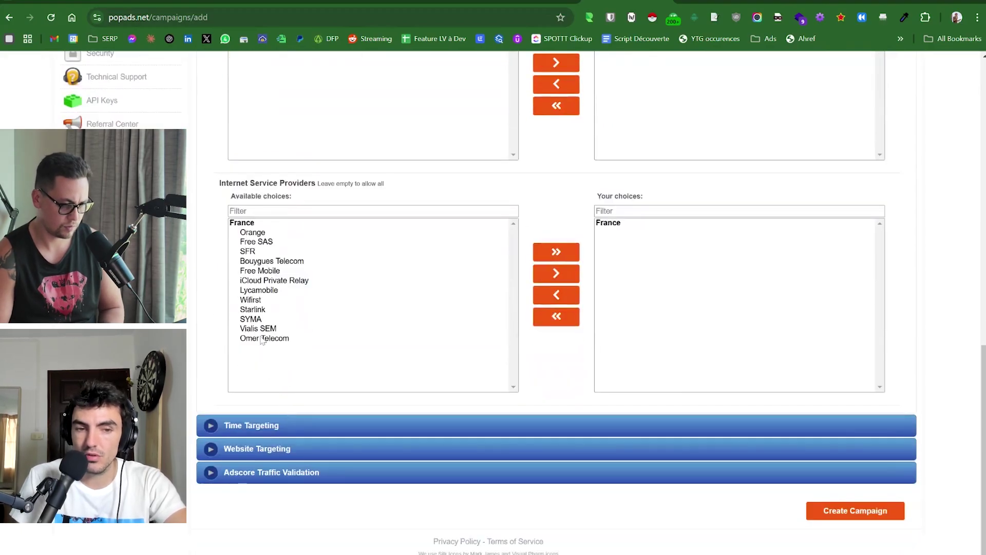
left_click(265, 300)
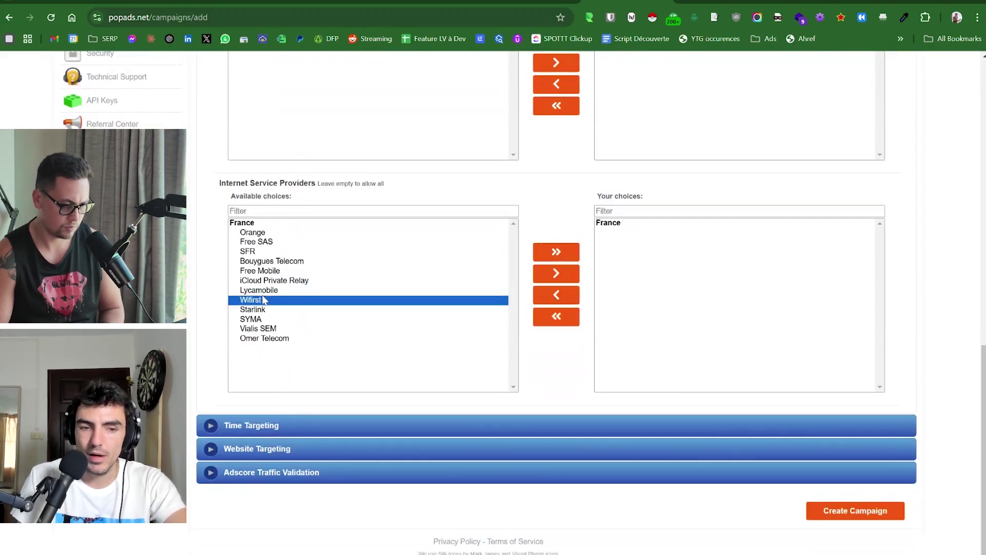
left_click(261, 290)
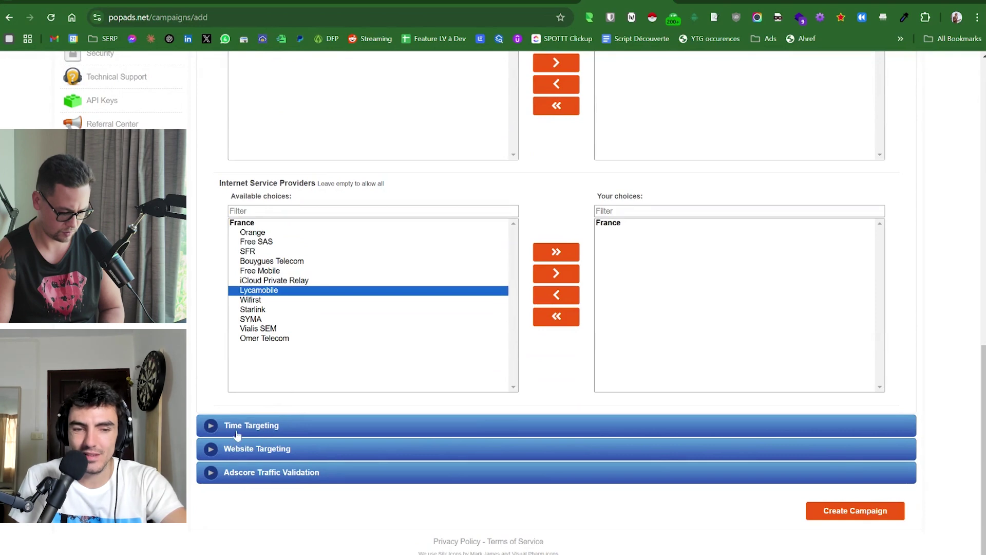
left_click(237, 431)
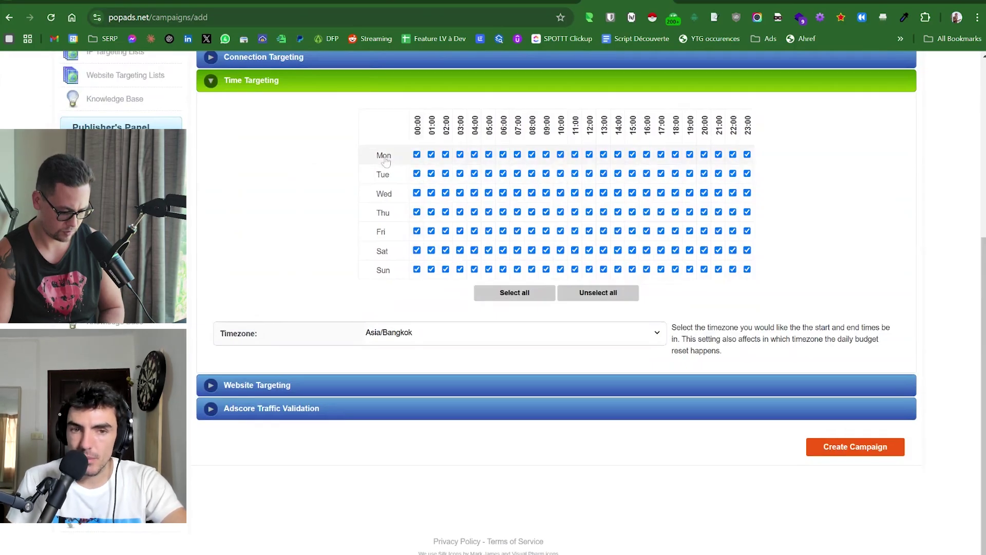
Turn off the Monday, Tuesday, Thursday and Saturday hour rows in the schedule.
left_click(387, 233)
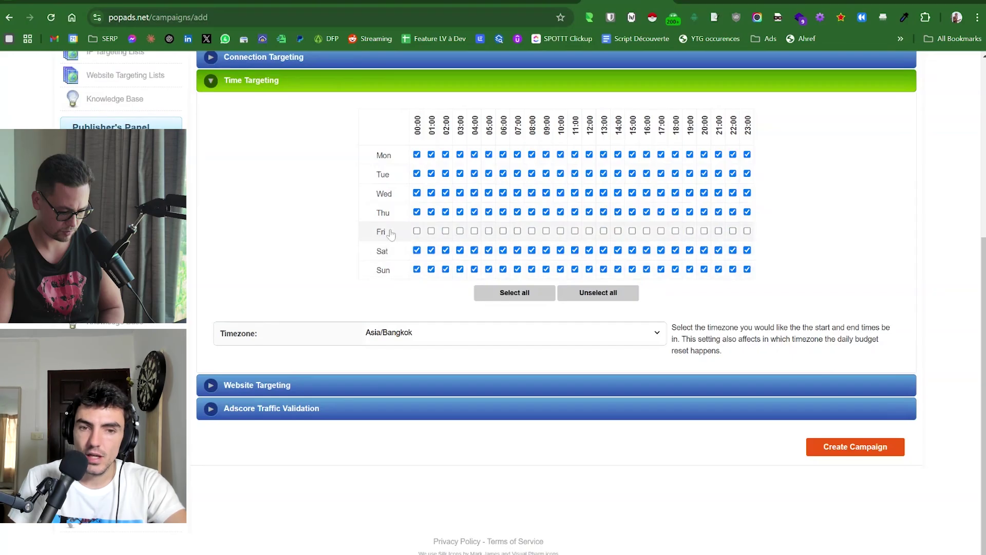
left_click(383, 231)
left_click(380, 160)
left_click(383, 194)
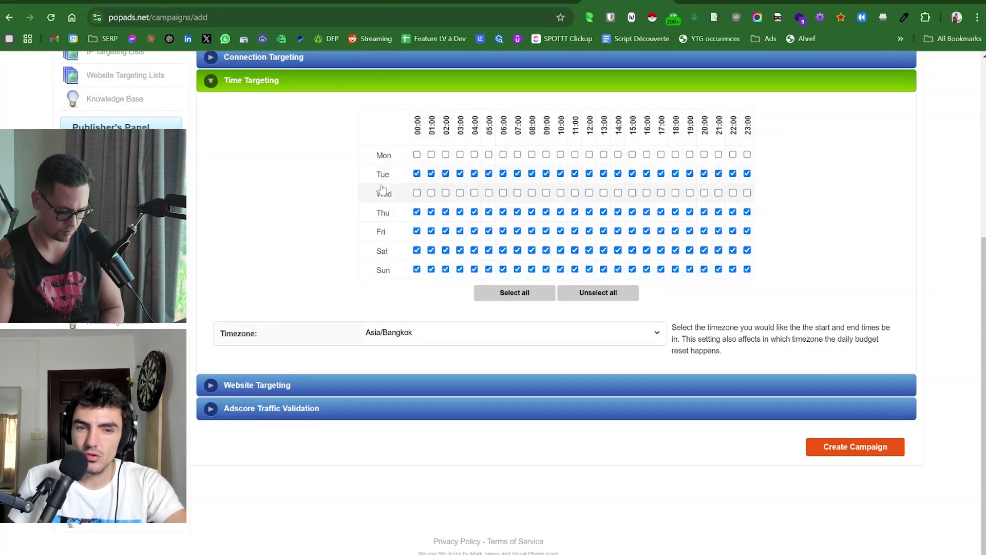
left_click(383, 175)
left_click(383, 194)
left_click(383, 213)
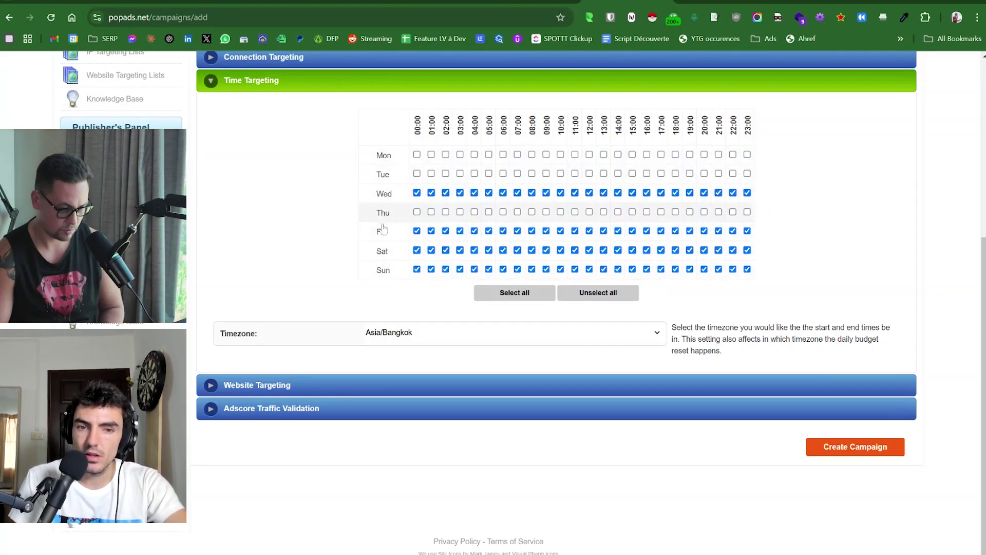
left_click(383, 232)
left_click(381, 232)
left_click(382, 251)
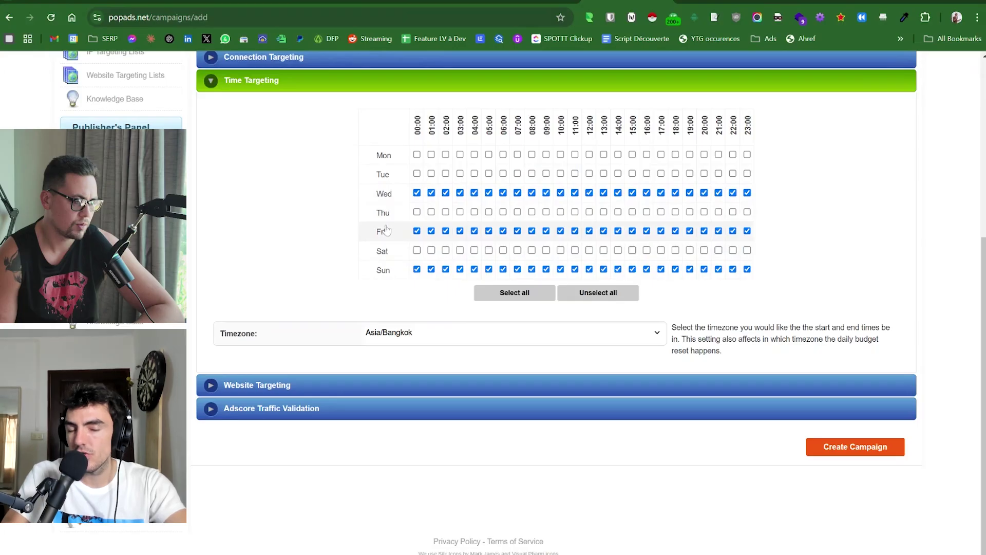
Switch off the Wednesday and Friday rows so only Sunday remains, and show Website Targeting.
scroll(277, 235, "up", 2)
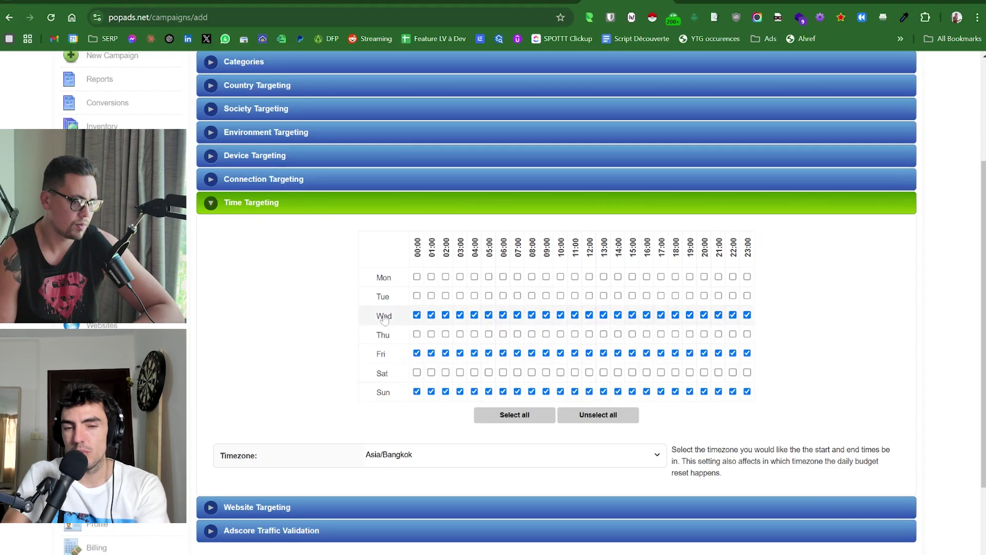
left_click(383, 315)
left_click(383, 296)
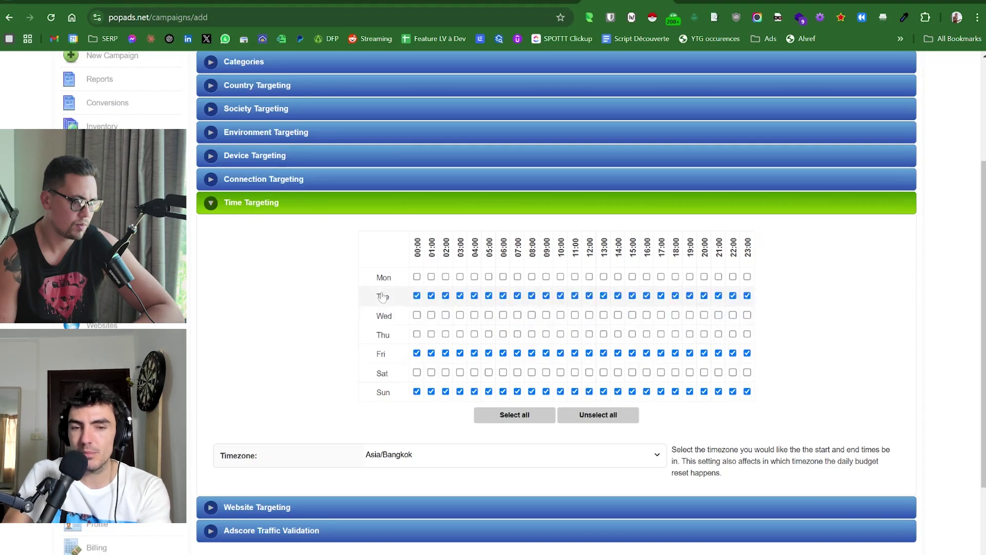
left_click(381, 353)
left_click(384, 315)
left_click(384, 316)
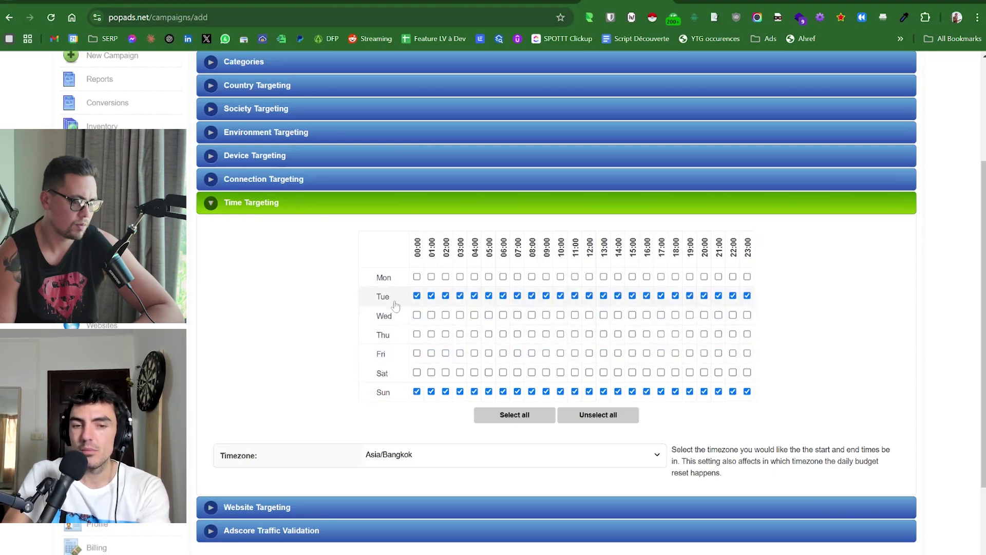
left_click(383, 296)
left_click(380, 294)
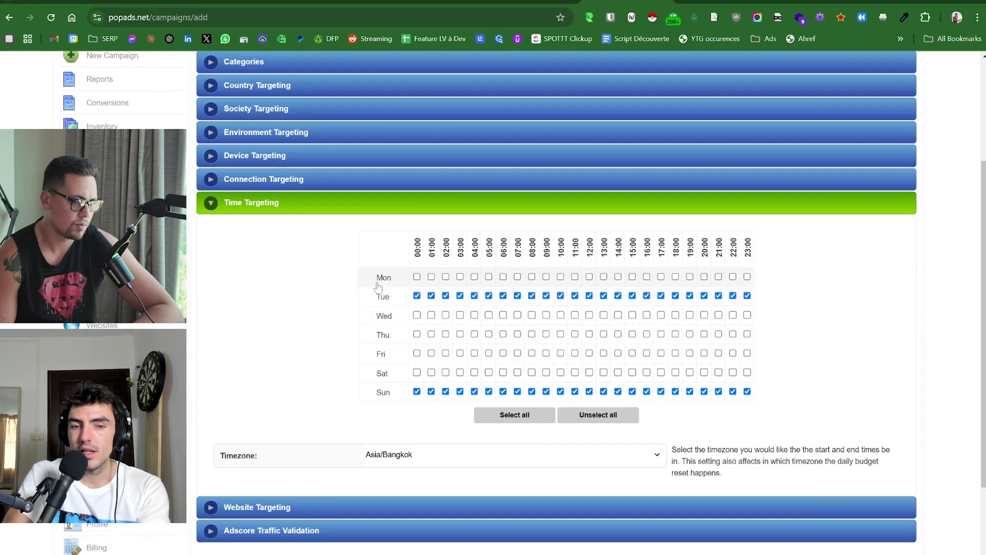
left_click(381, 296)
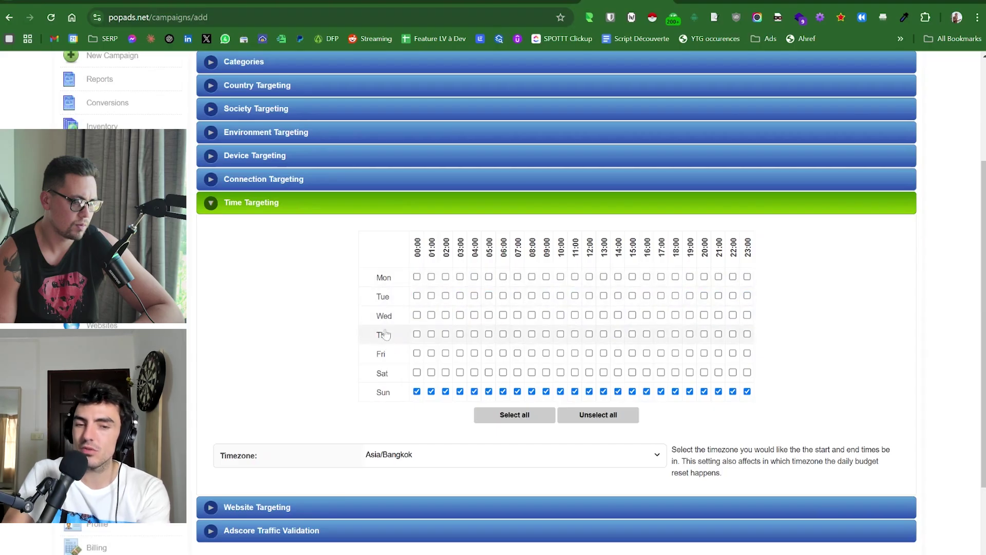
scroll(320, 323, "down", 2)
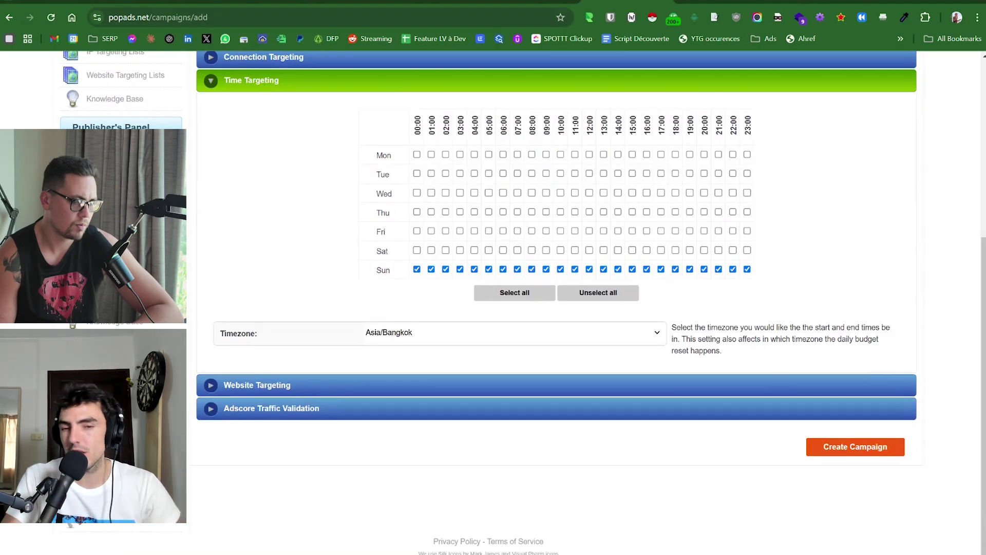
left_click(263, 385)
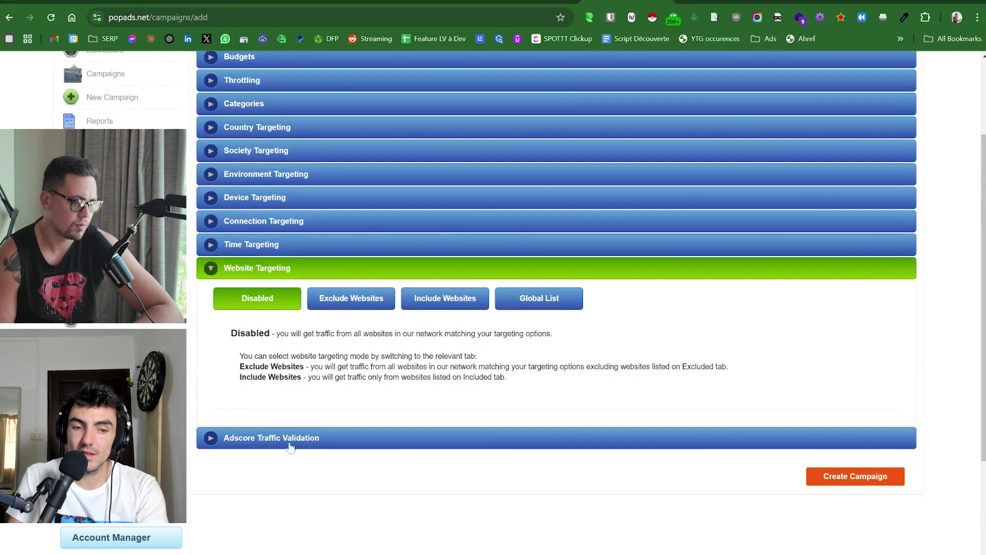
Expand Adscore Traffic Validation and look through its settings.
left_click(290, 446)
scroll(291, 447, "down", 8)
scroll(291, 446, "up", 3)
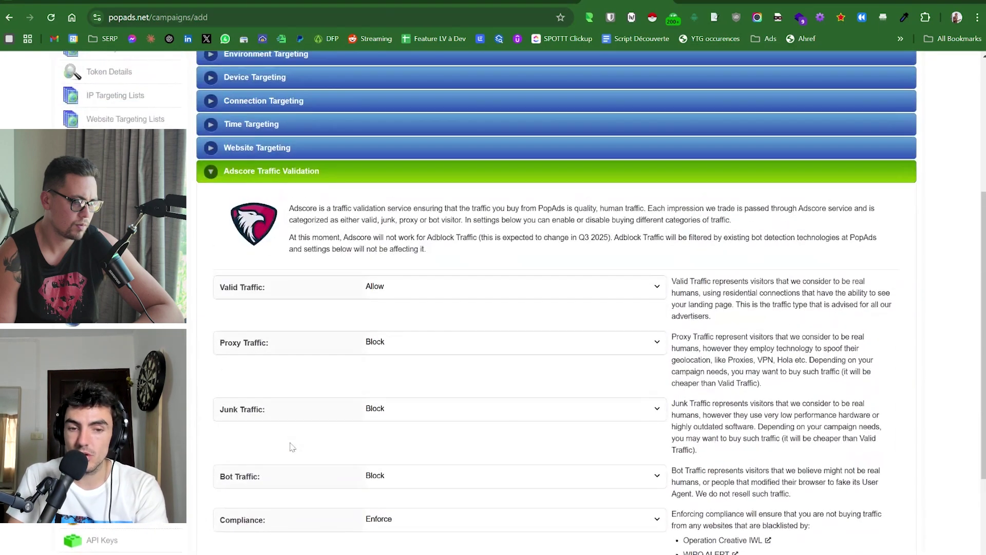
scroll(696, 391, "down", 3)
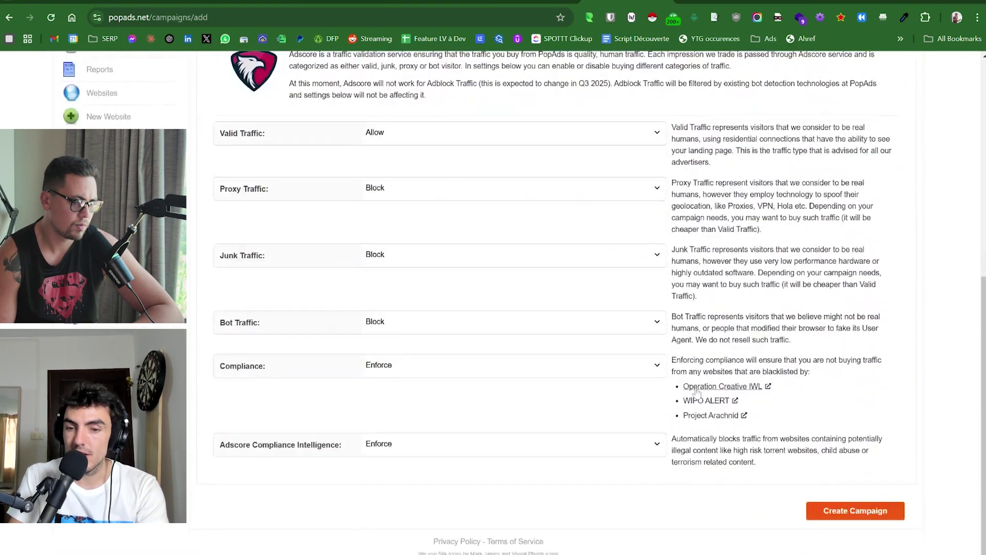
scroll(697, 392, "up", 5)
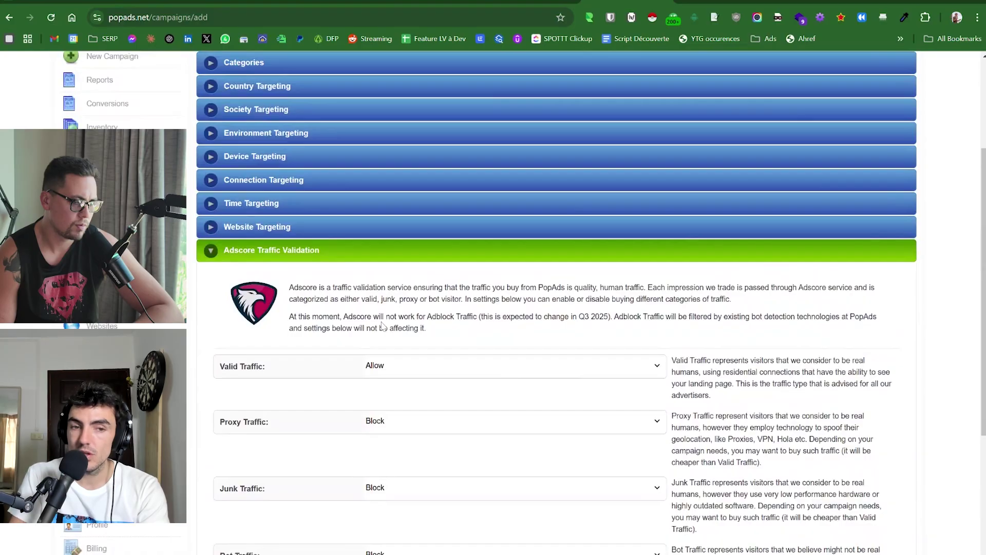
scroll(315, 280, "up", 1)
Reopen Time Targeting, add every Friday and Wednesday hour, and show Budgets.
left_click(267, 251)
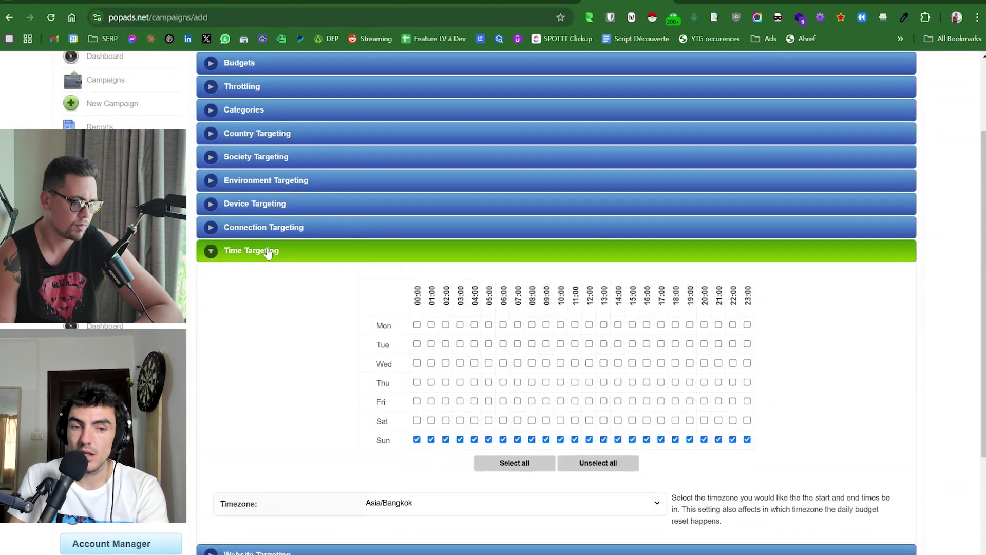
scroll(267, 252, "up", 2)
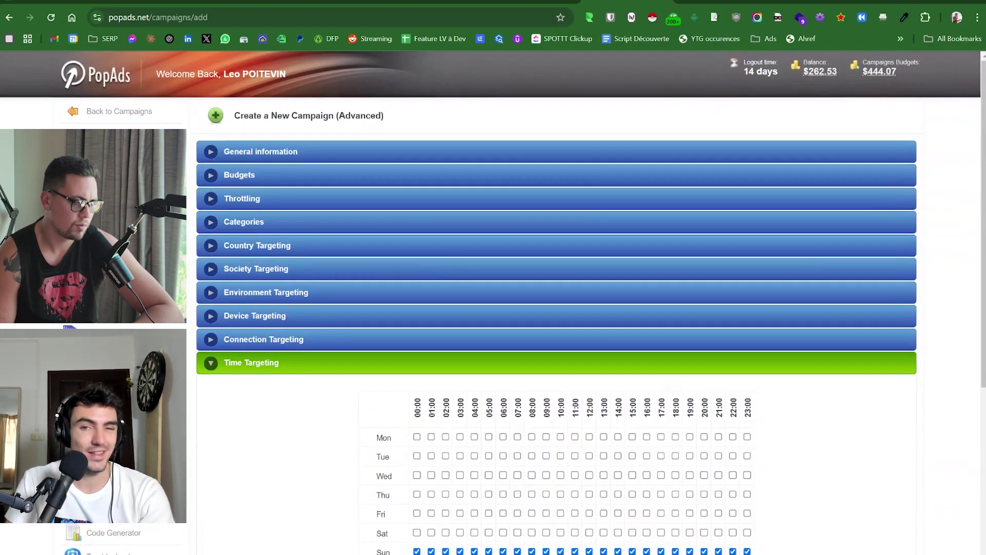
scroll(556, 308, "down", 2)
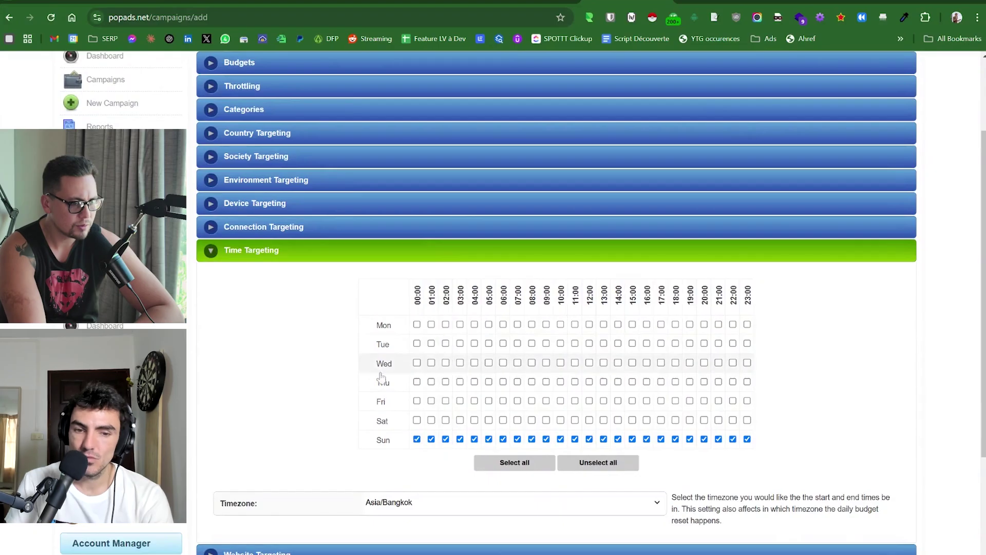
left_click(379, 403)
left_click(383, 361)
scroll(284, 315, "up", 3)
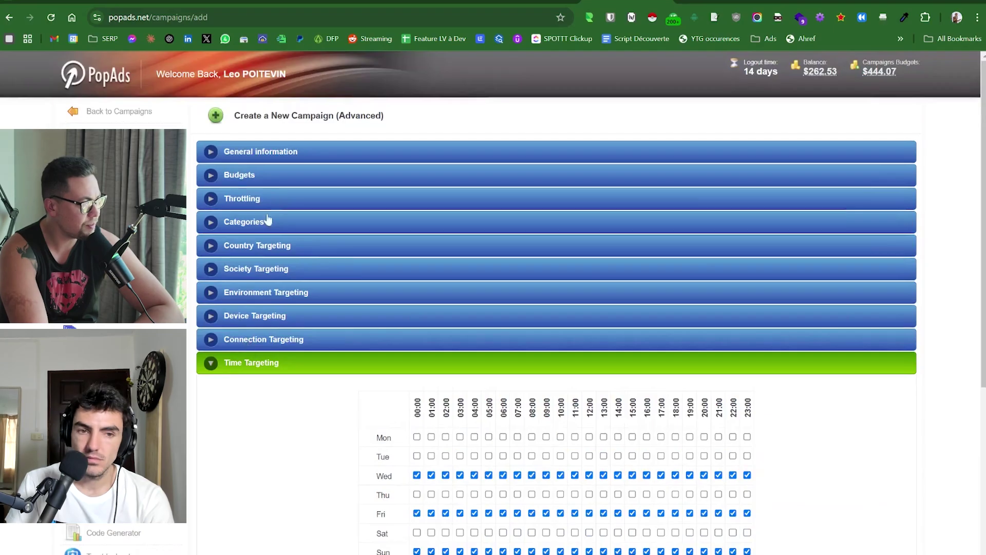
left_click(252, 174)
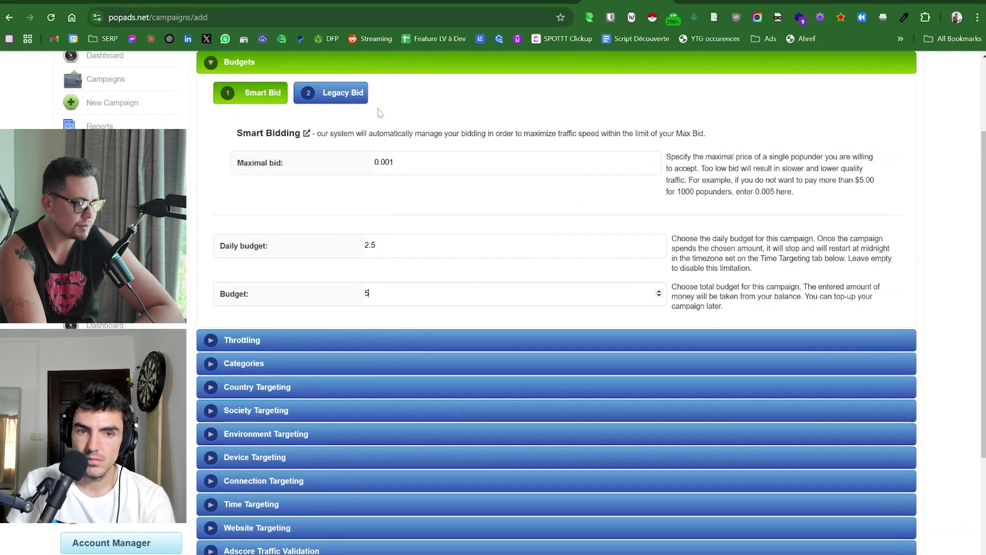
Expand the General information, Budget, Throttling, Category and Country targeting sections.
scroll(380, 113, "up", 3)
left_click(304, 150)
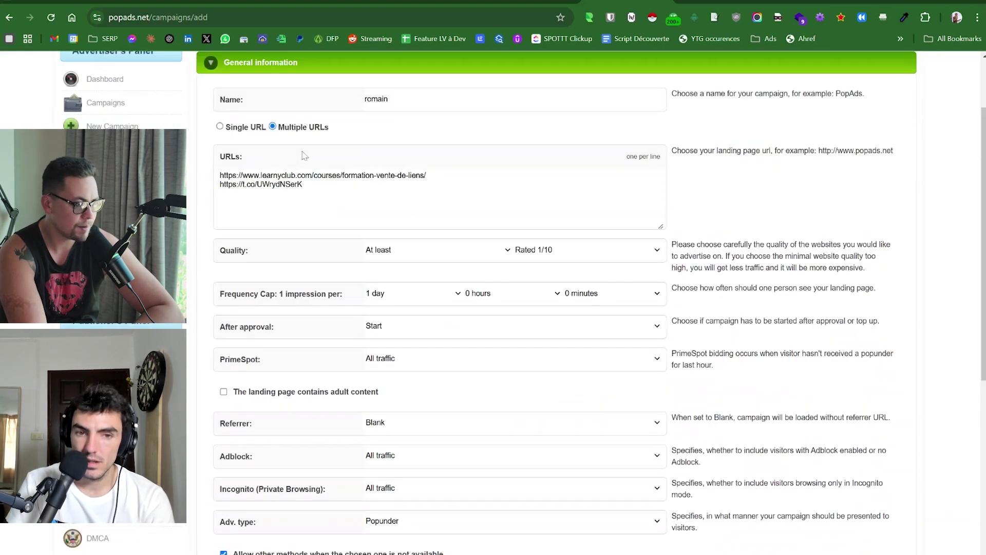
scroll(452, 246, "down", 5)
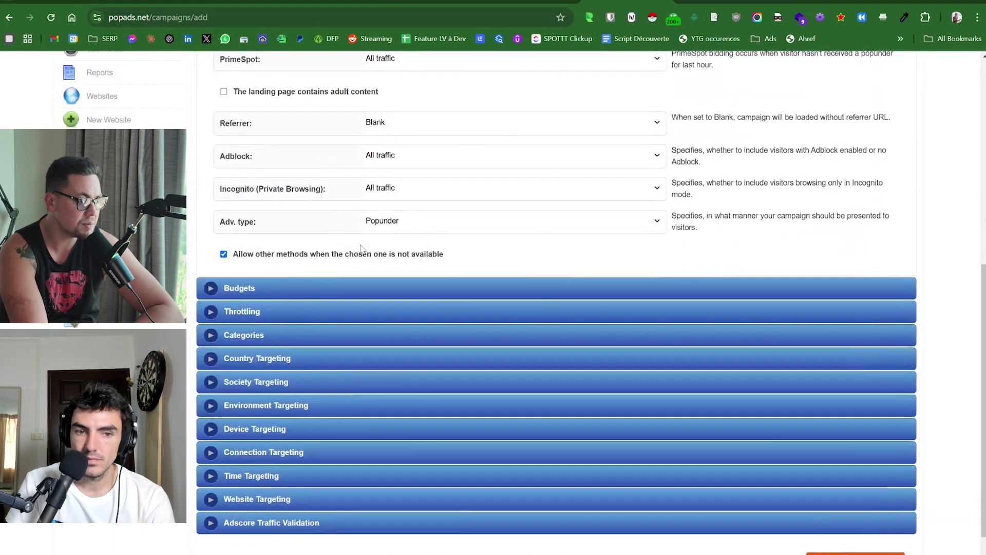
left_click(251, 287)
left_click(234, 343)
left_click(247, 257)
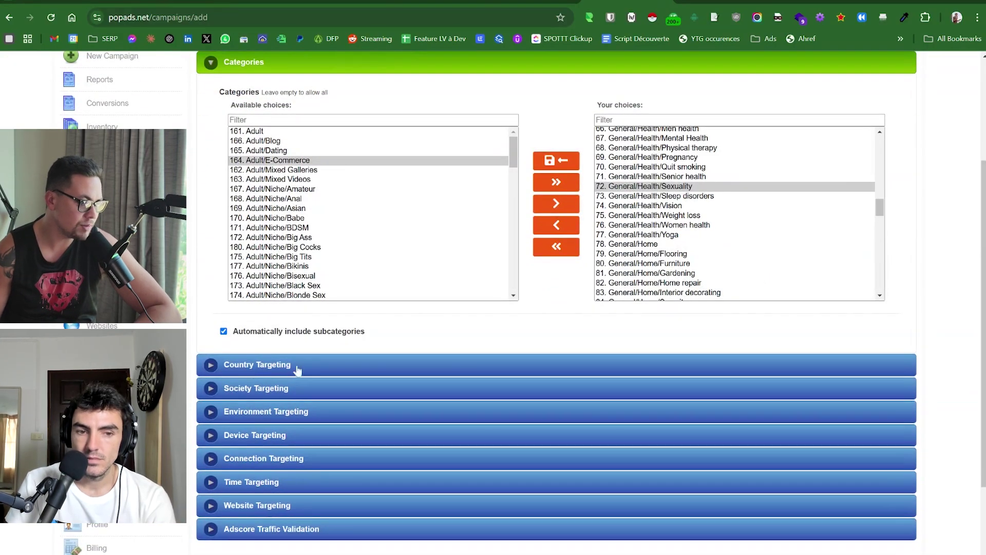
left_click(282, 365)
Re-expand General information and scroll through its URLs, frequency cap and ad type.
scroll(385, 374, "down", 3)
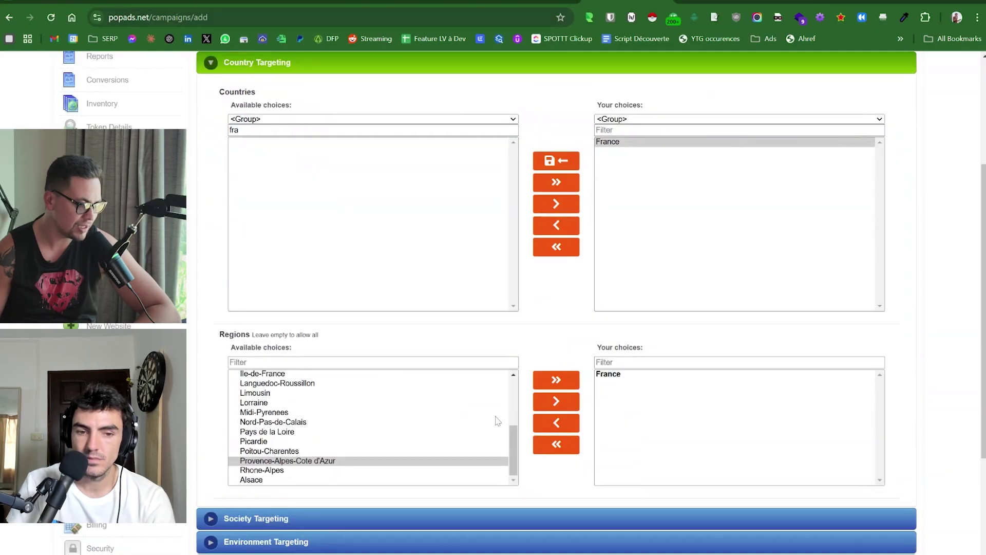
scroll(616, 375, "down", 4)
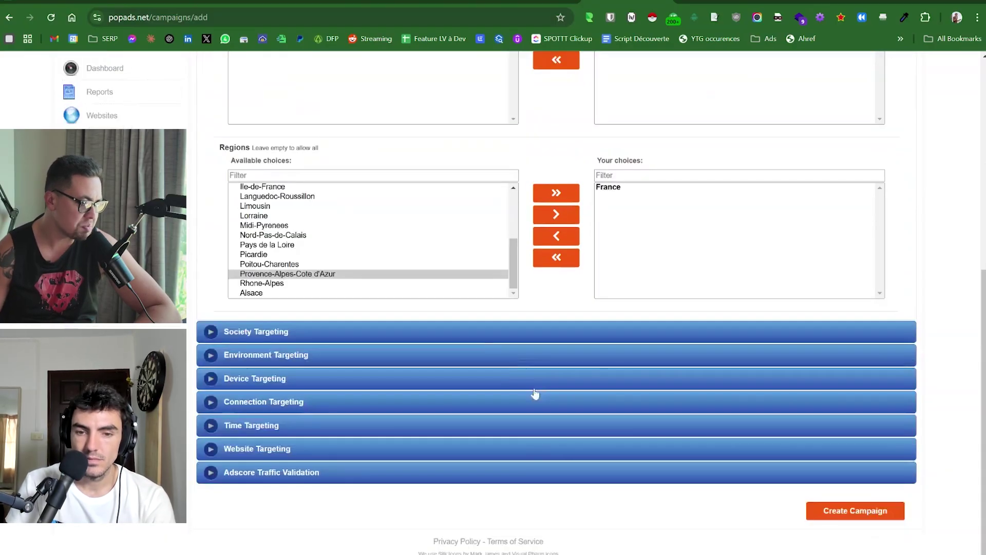
scroll(483, 343, "up", 7)
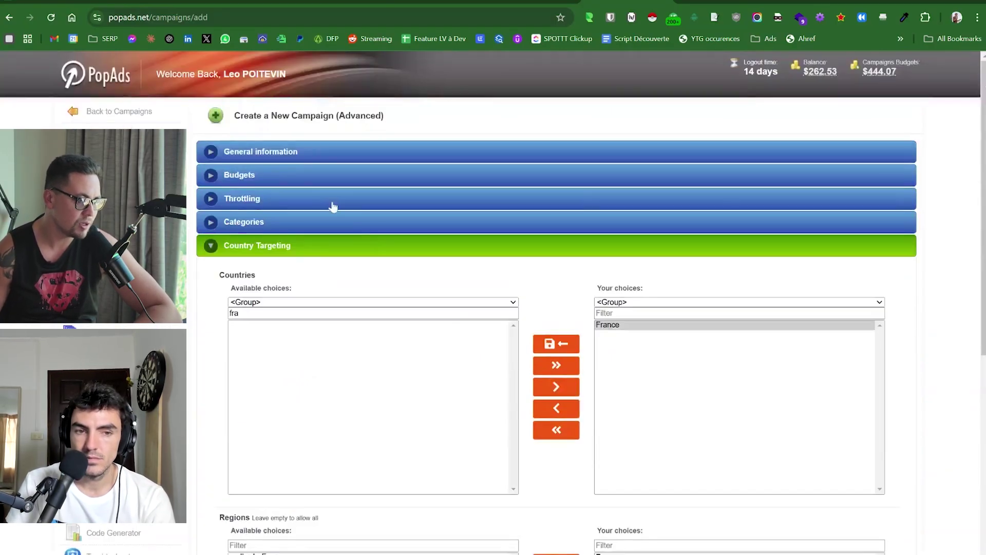
left_click(260, 151)
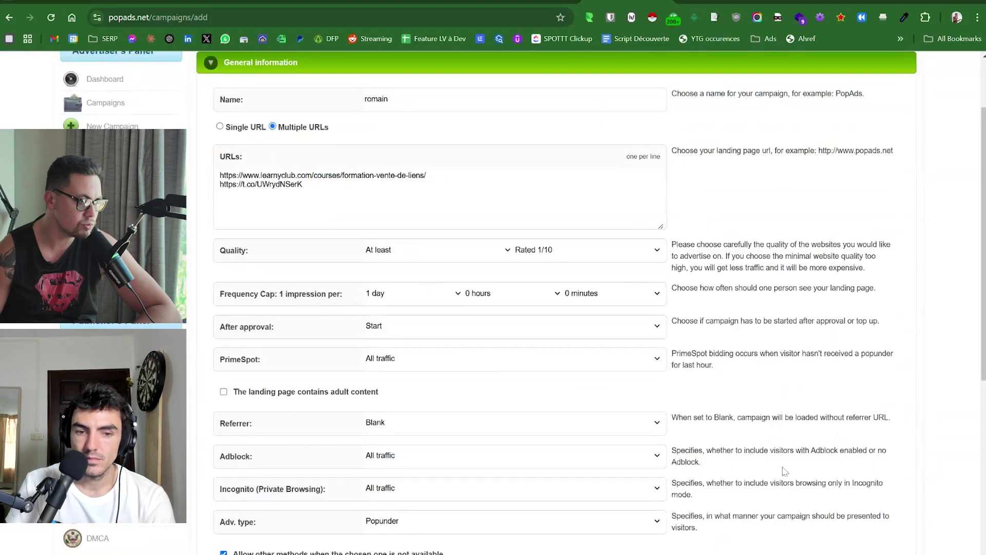
scroll(781, 469, "down", 2)
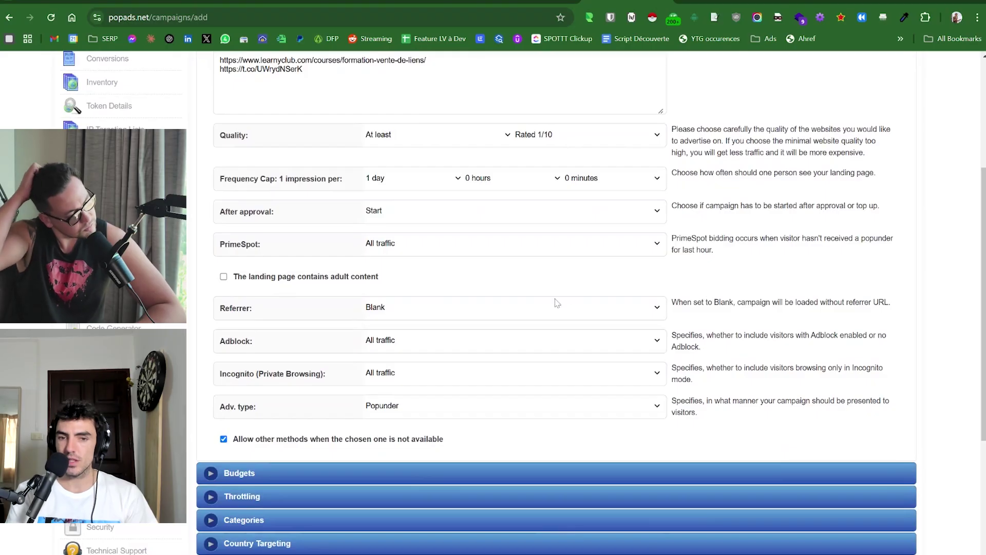
left_click(537, 315)
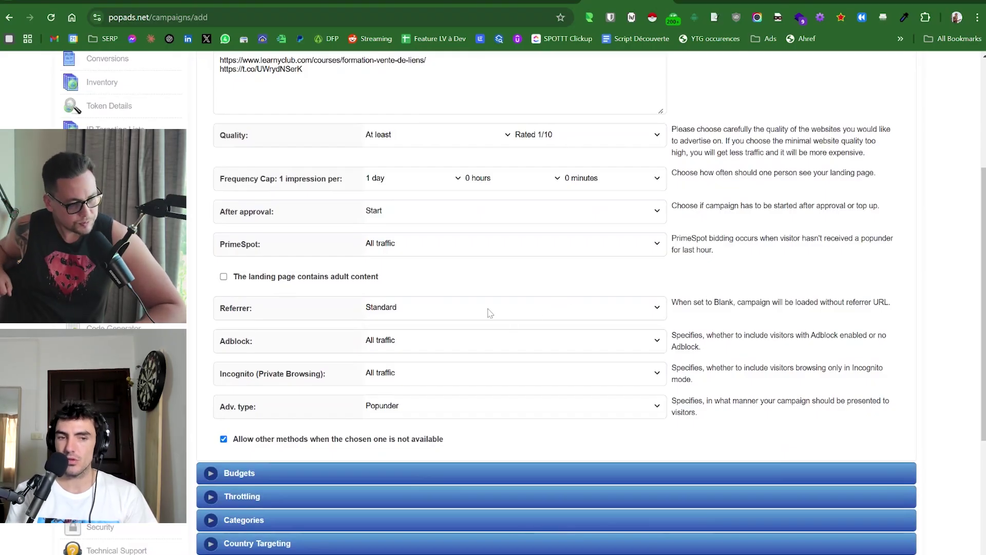
left_click(417, 336)
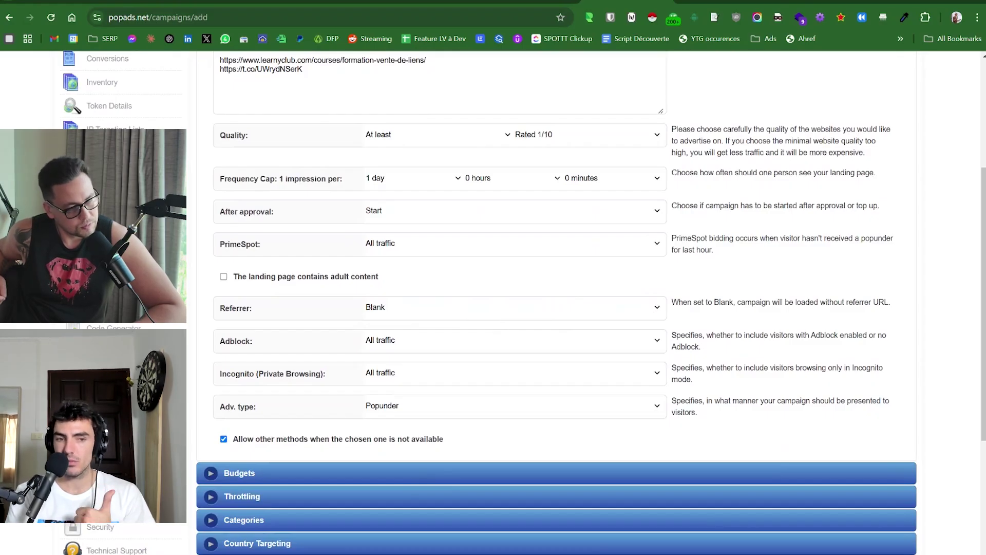
scroll(803, 308, "down", 5)
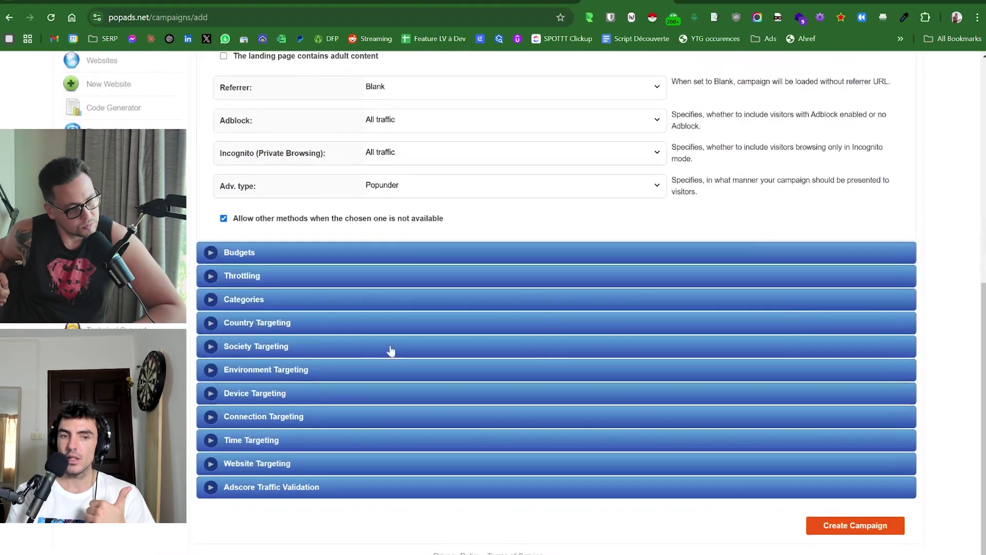
left_click(276, 307)
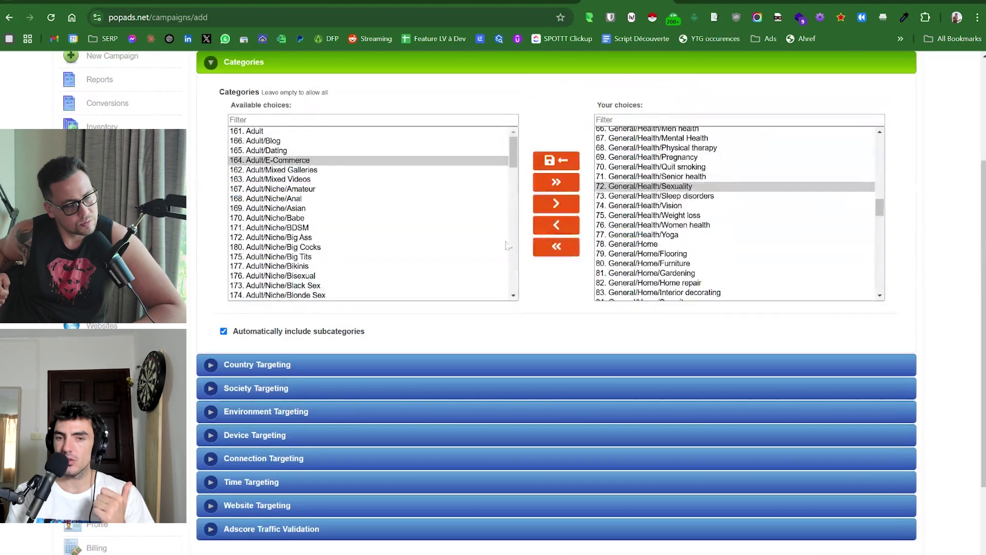
scroll(526, 127, "up", 3)
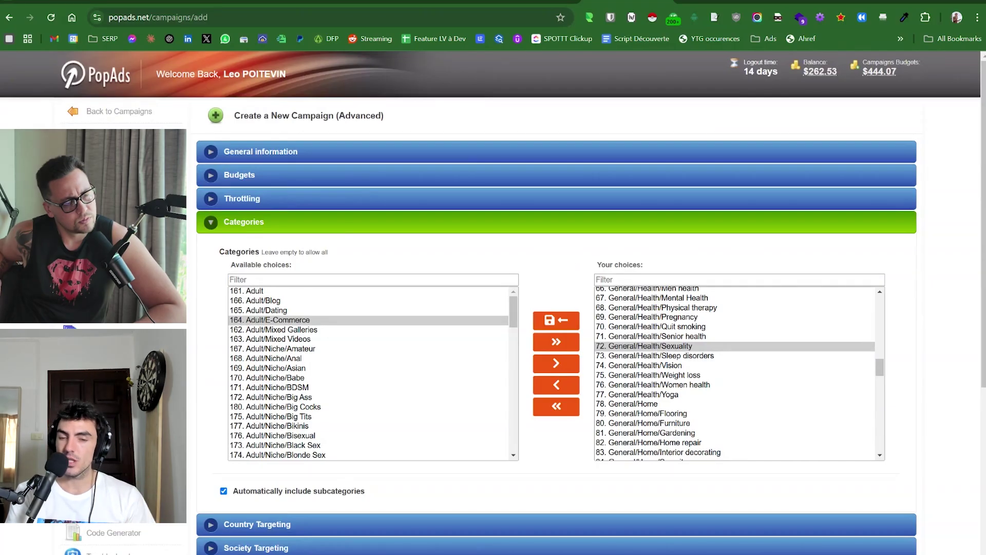
scroll(557, 303, "down", 3)
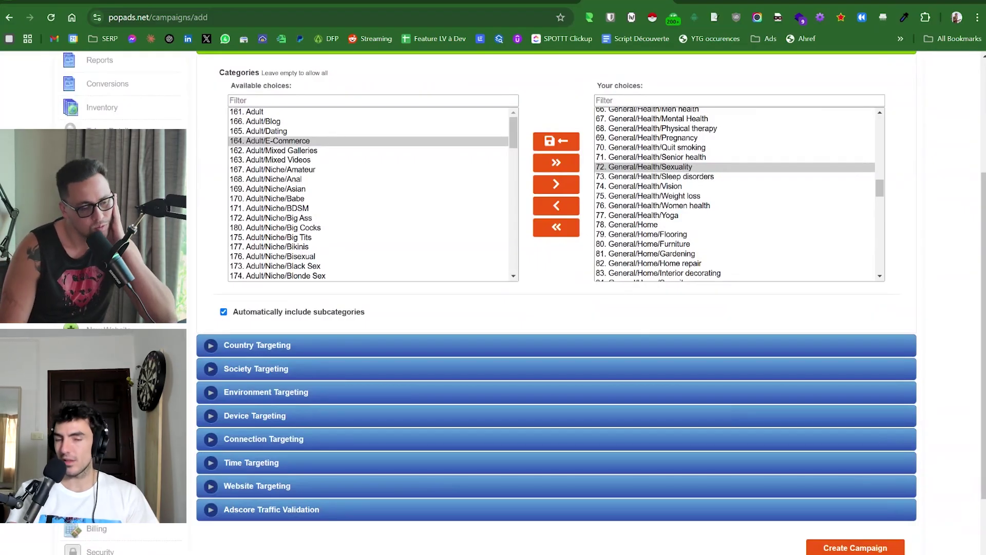
scroll(367, 208, "up", 3)
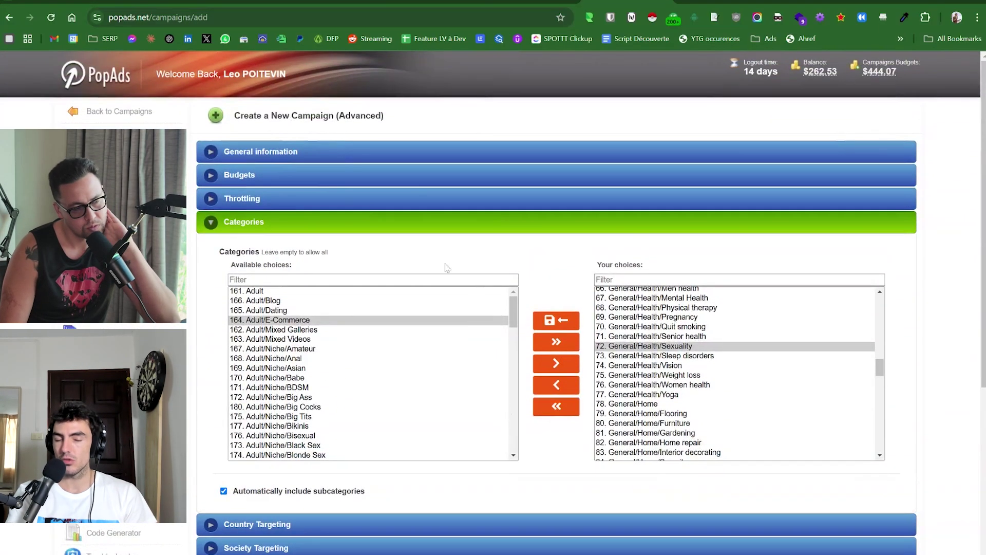
left_click(247, 152)
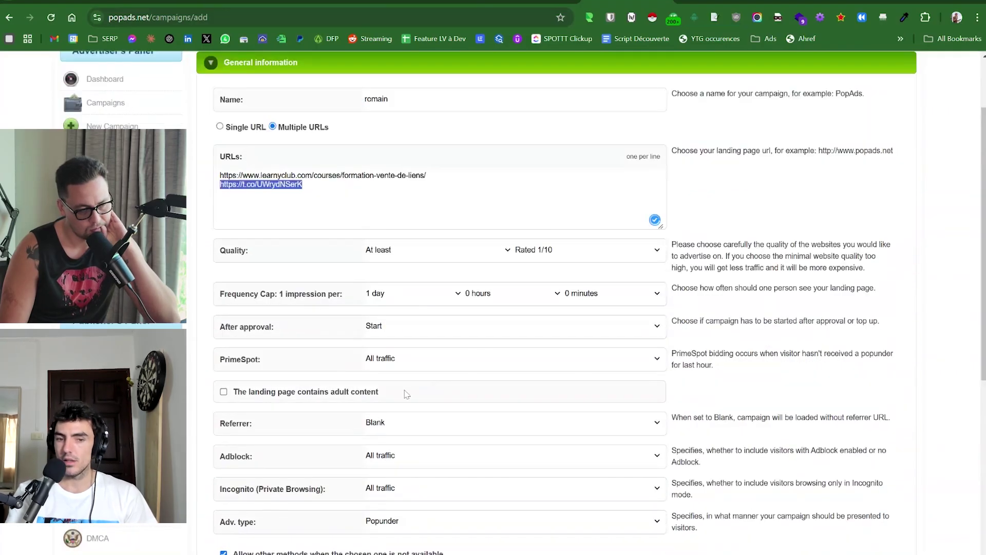
left_click(738, 374)
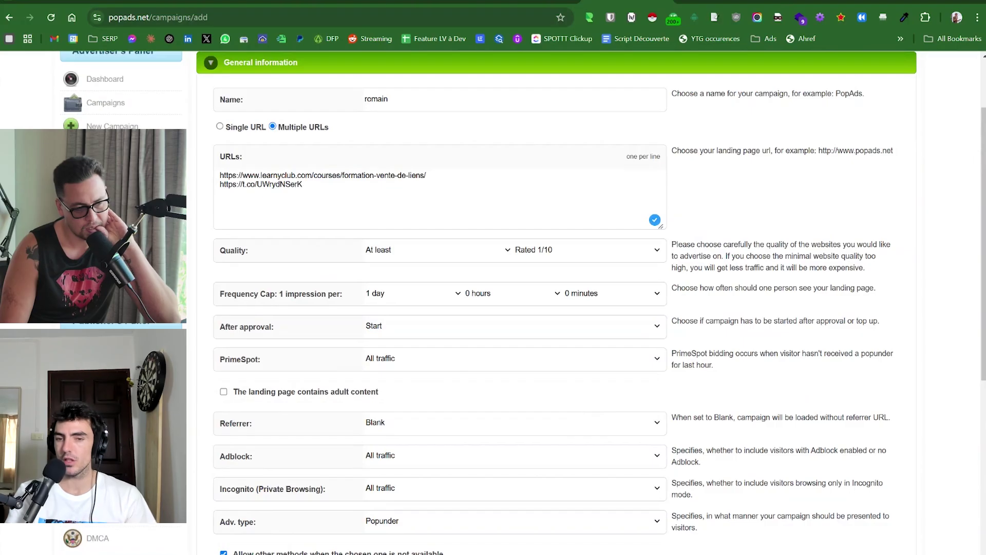
scroll(723, 394, "down", 6)
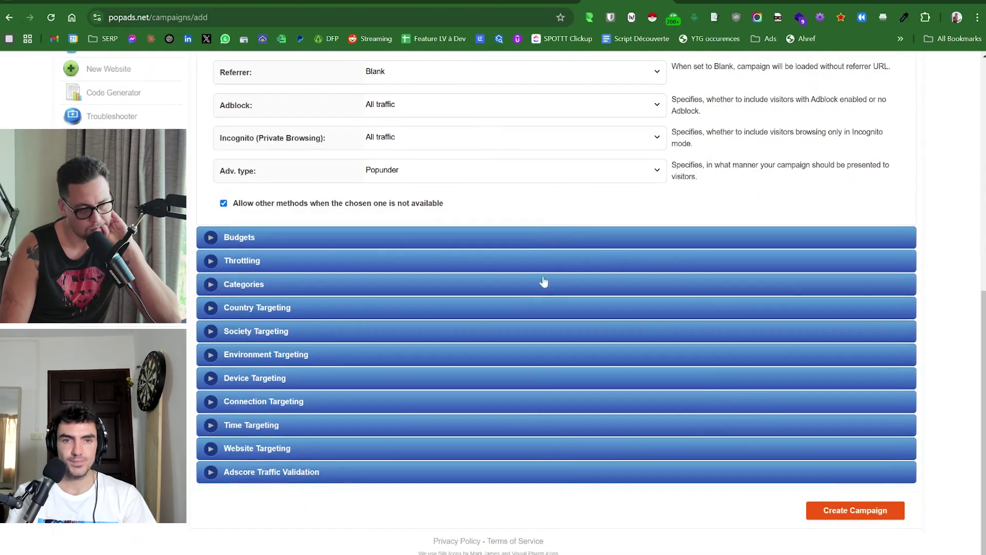
scroll(544, 282, "up", 10)
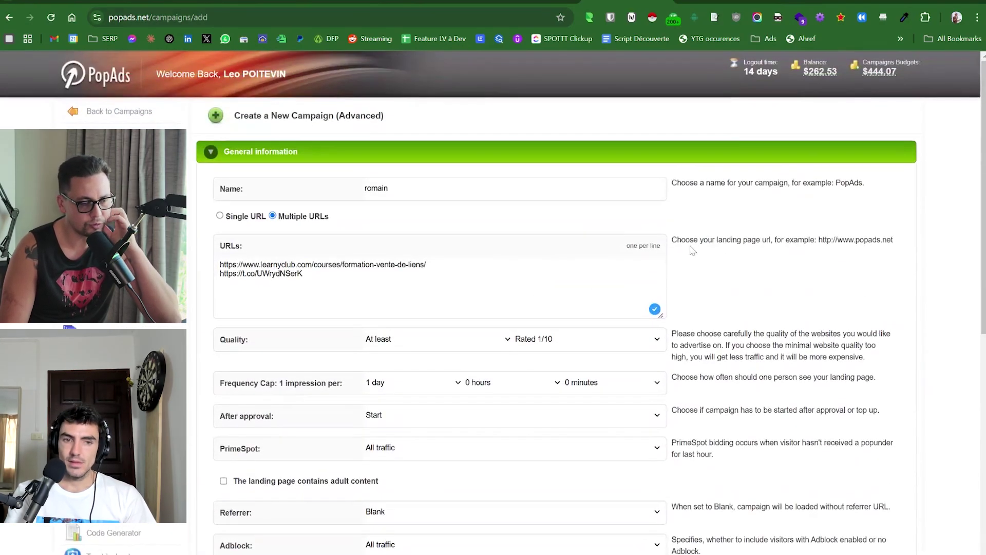
scroll(693, 250, "down", 9)
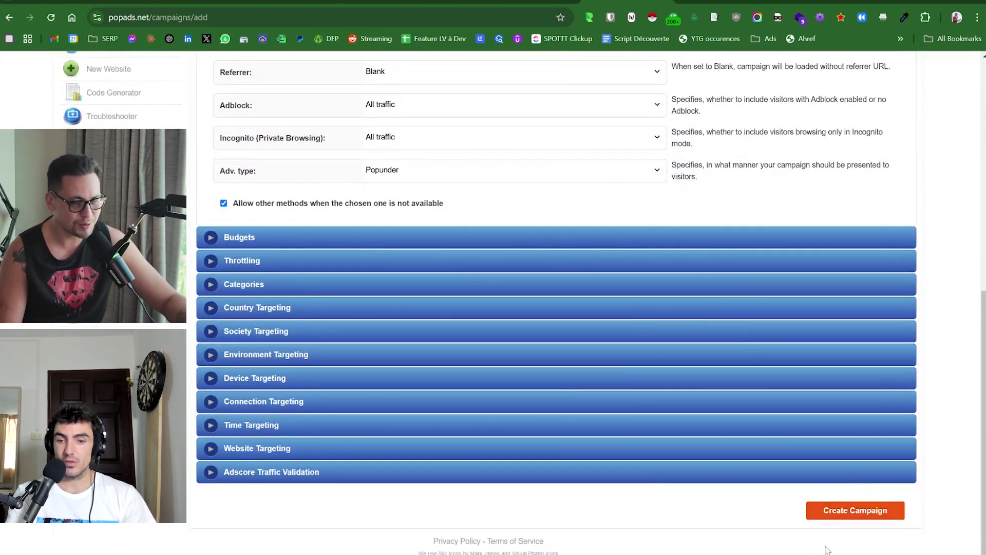
Submit the new $5.00 campaign for approval with Create Campaign.
left_click(842, 510)
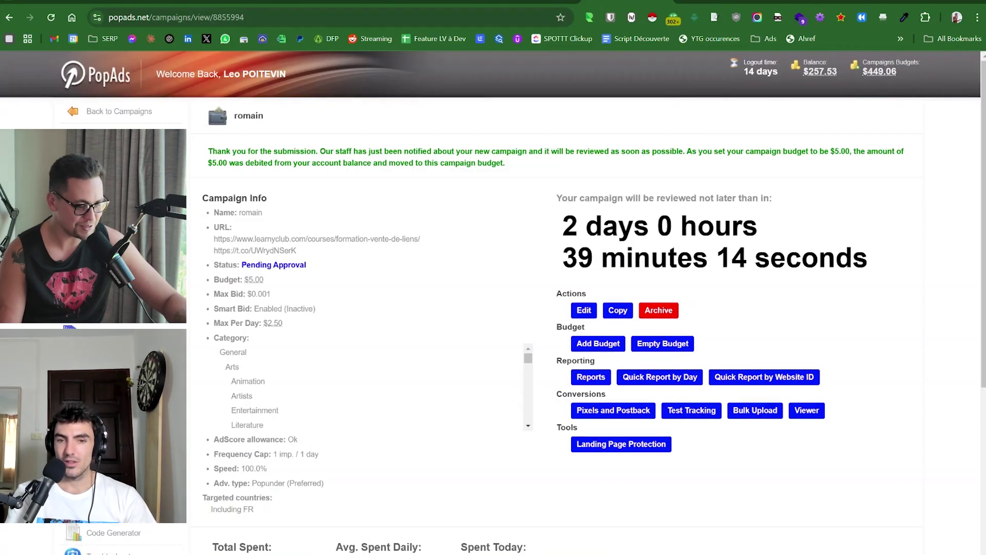
scroll(514, 308, "down", 4)
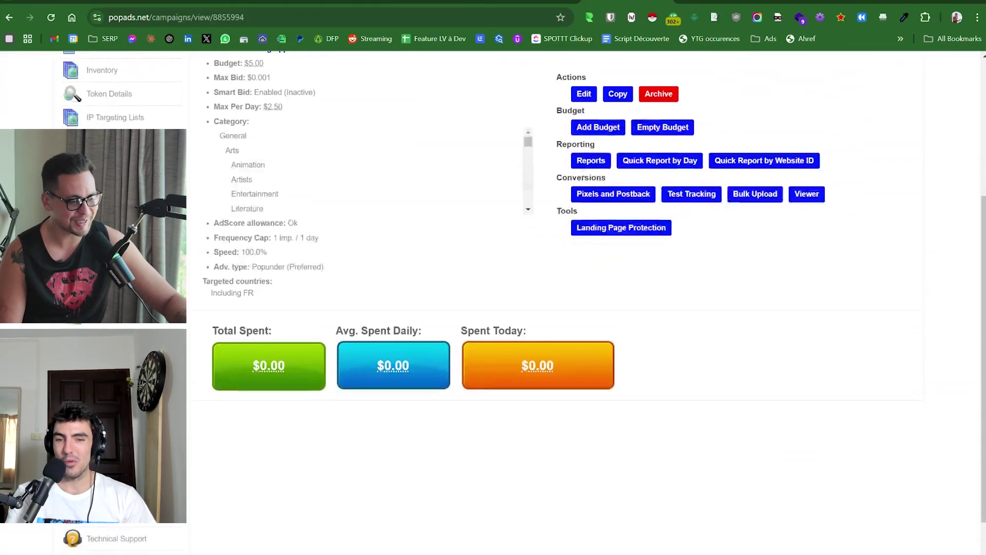
scroll(514, 308, "up", 4)
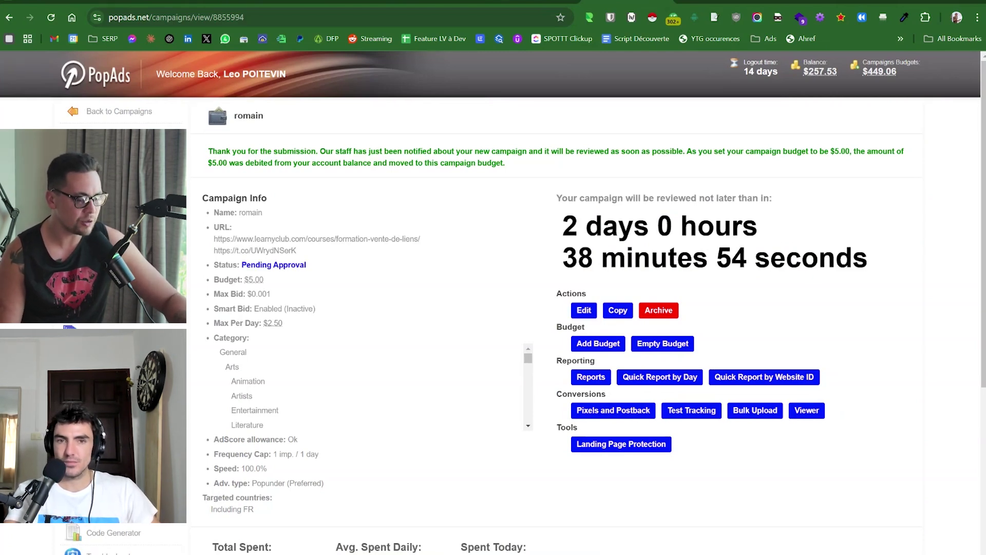
Read over the submission confirmation message on the result page.
triple_click(548, 168)
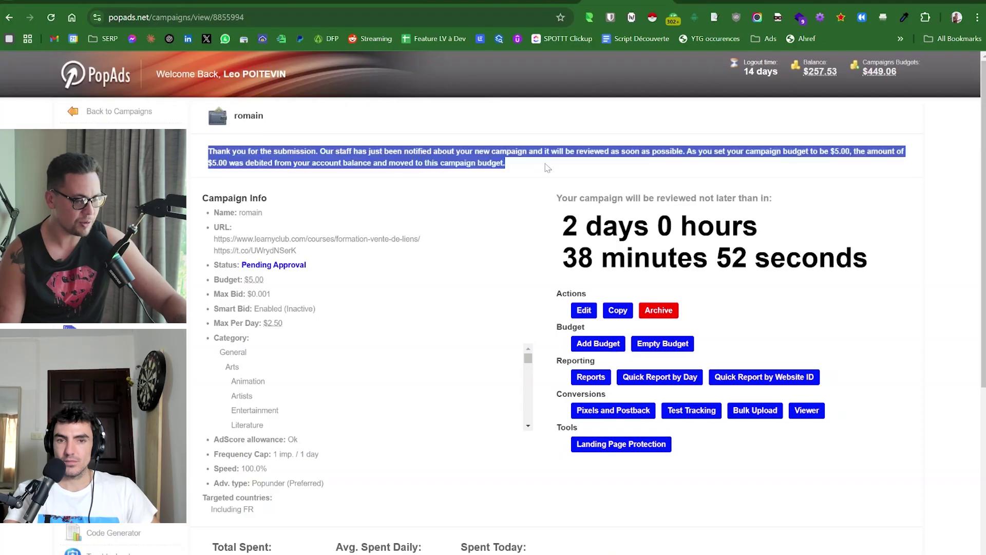
left_click(548, 168)
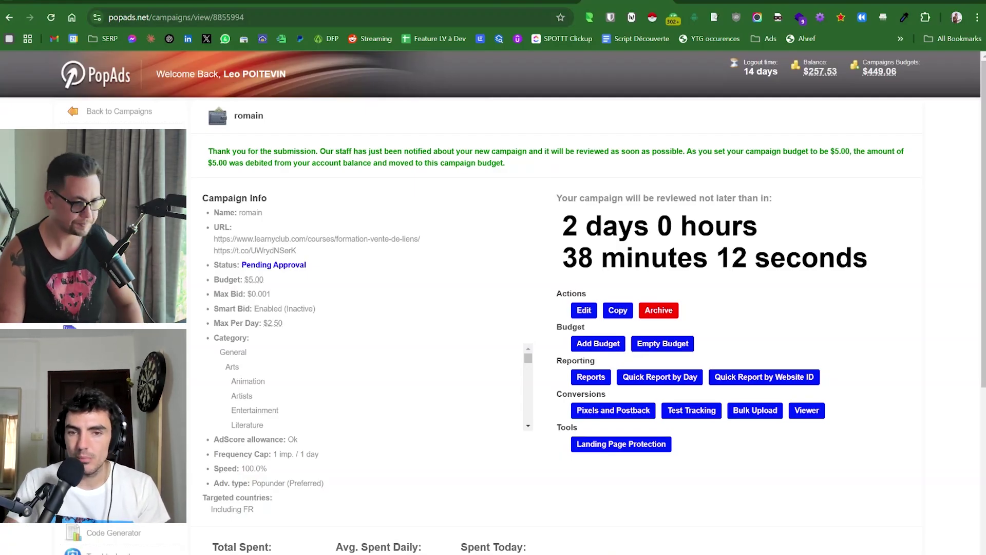
triple_click(542, 165)
left_click(514, 182)
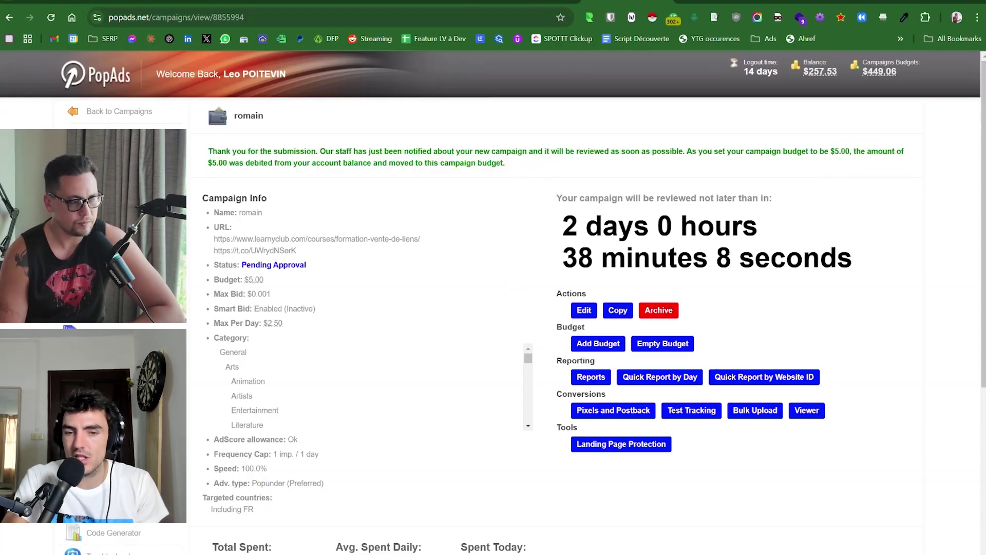
scroll(445, 462, "down", 3)
scroll(447, 465, "up", 3)
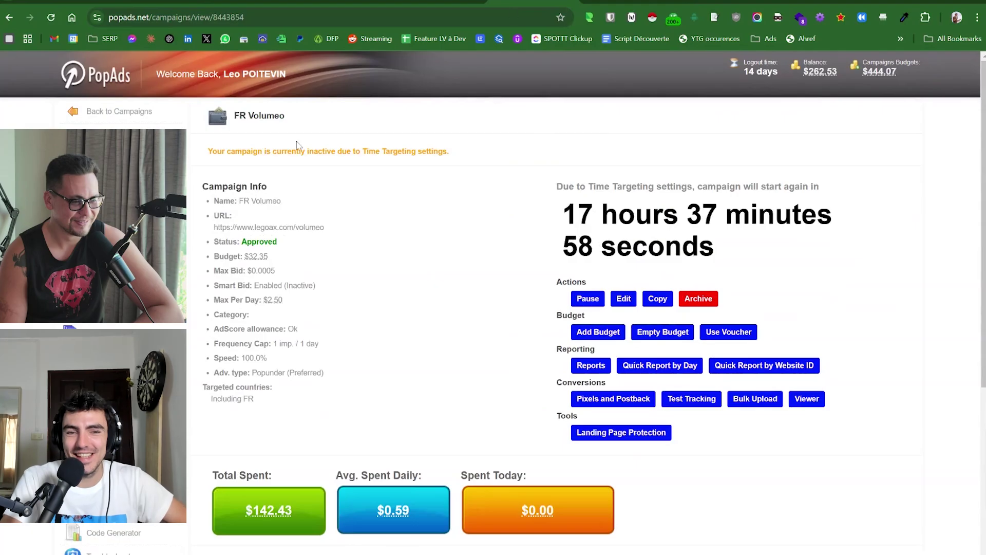
Check the FR Volumeo time-targeting inactivity warning and open the campaign for editing.
triple_click(399, 151)
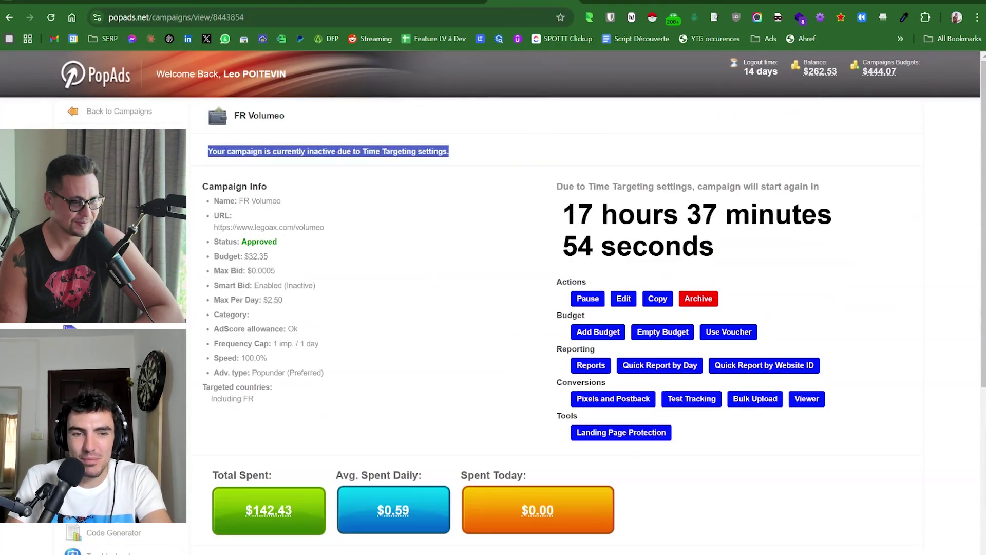
left_click(353, 204)
scroll(526, 283, "down", 2)
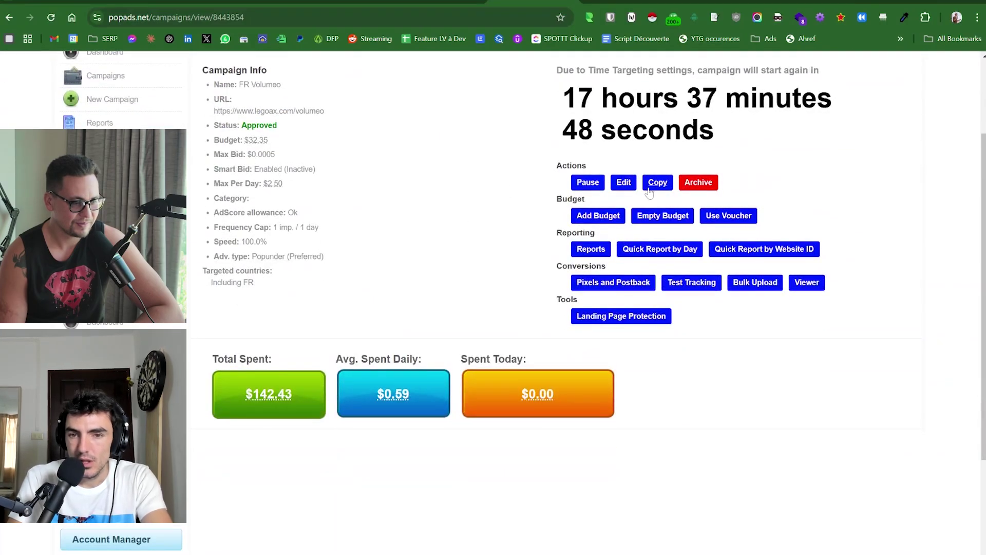
left_click(621, 183)
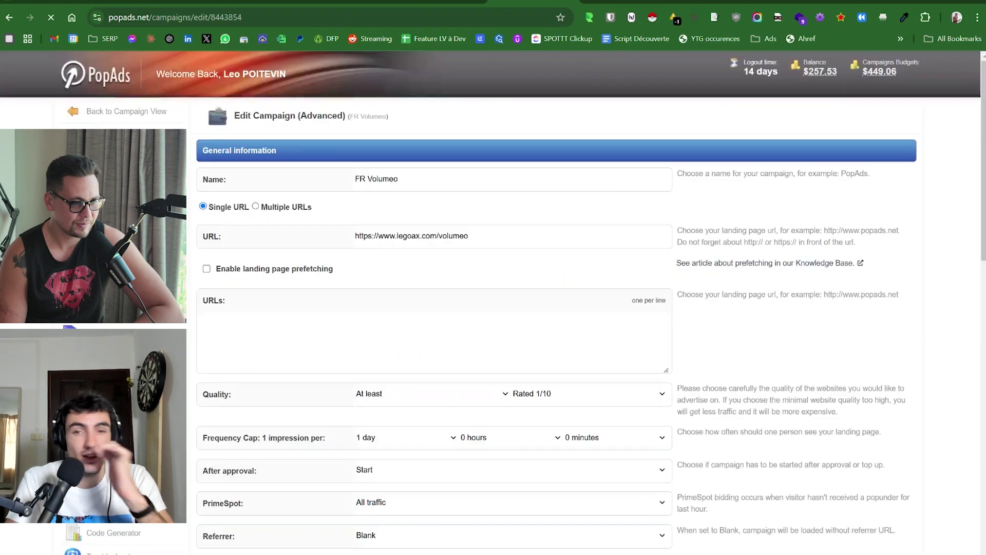
triple_click(472, 245)
key("ctrl+c")
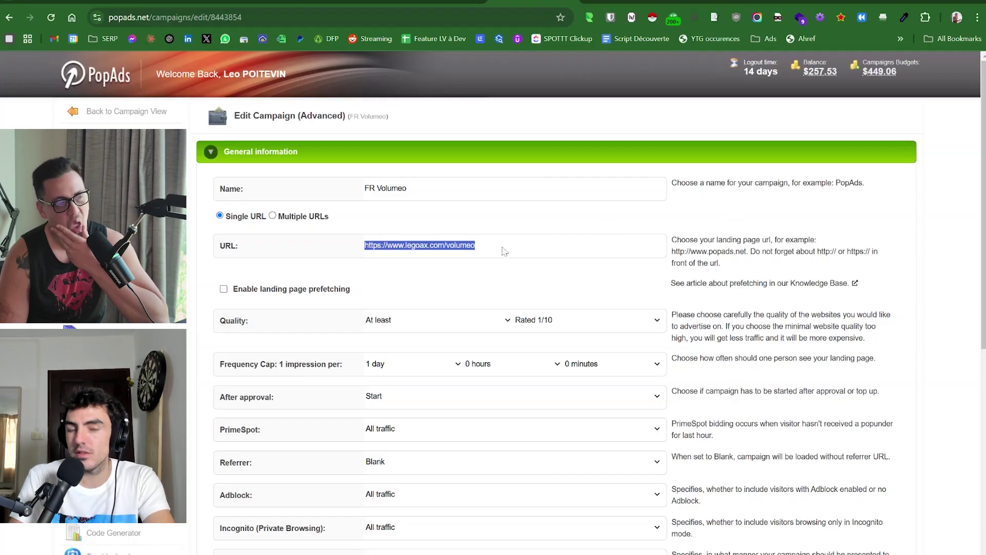
triple_click(748, 249)
left_click(748, 221)
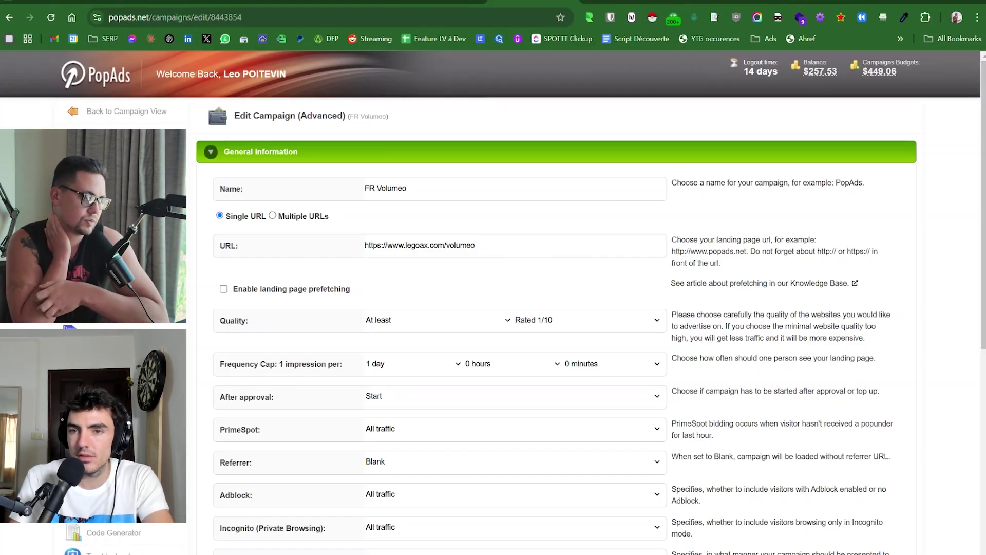
key("ctrl+t")
key("ctrl+v")
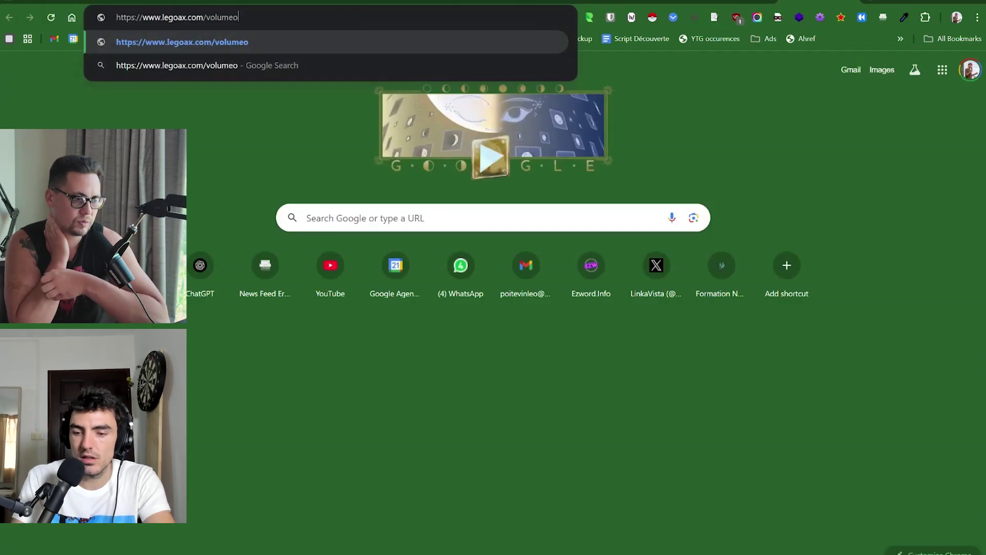
Submit the address bar entry and move to the second page of the name's search results.
key("Return")
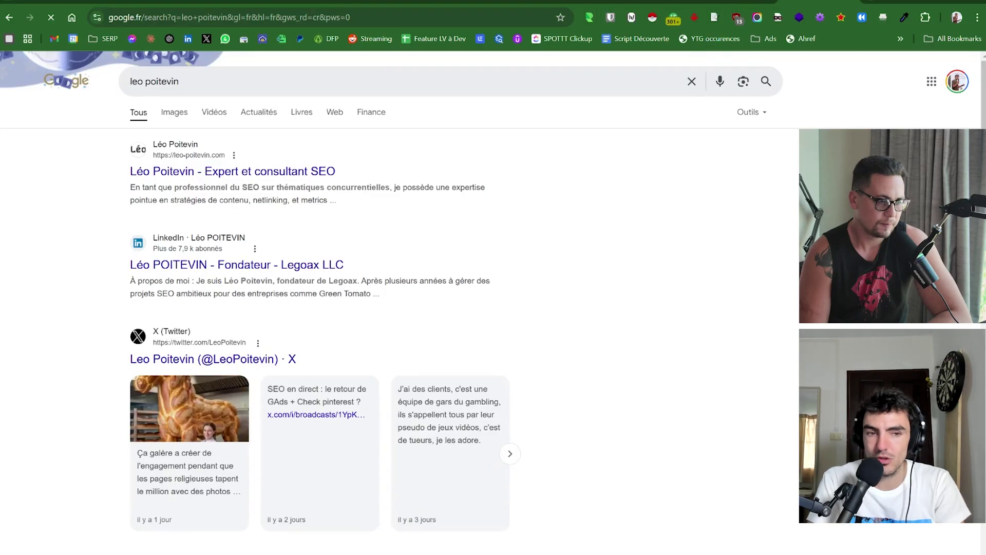
scroll(781, 191, "down", 4)
scroll(780, 191, "down", 10)
scroll(360, 329, "down", 7)
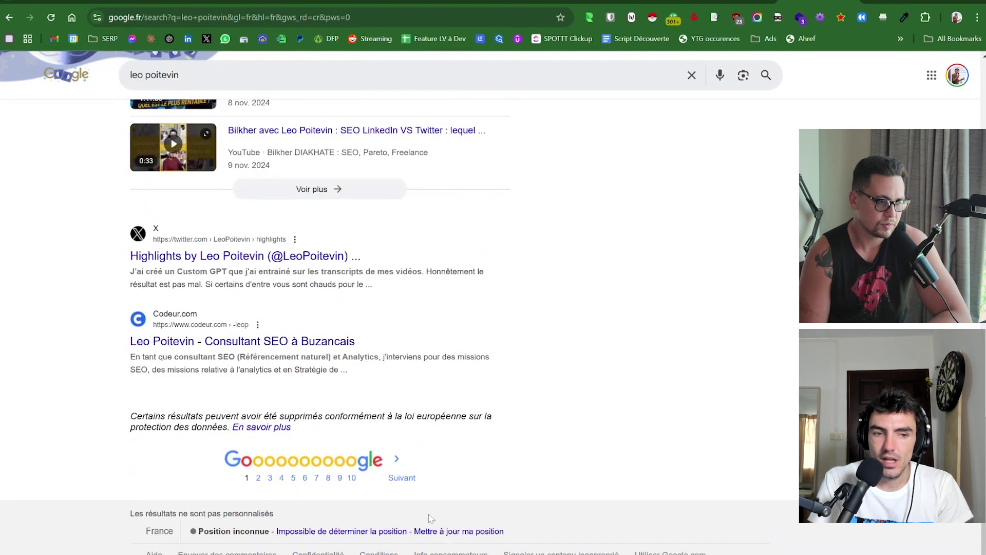
left_click(402, 477)
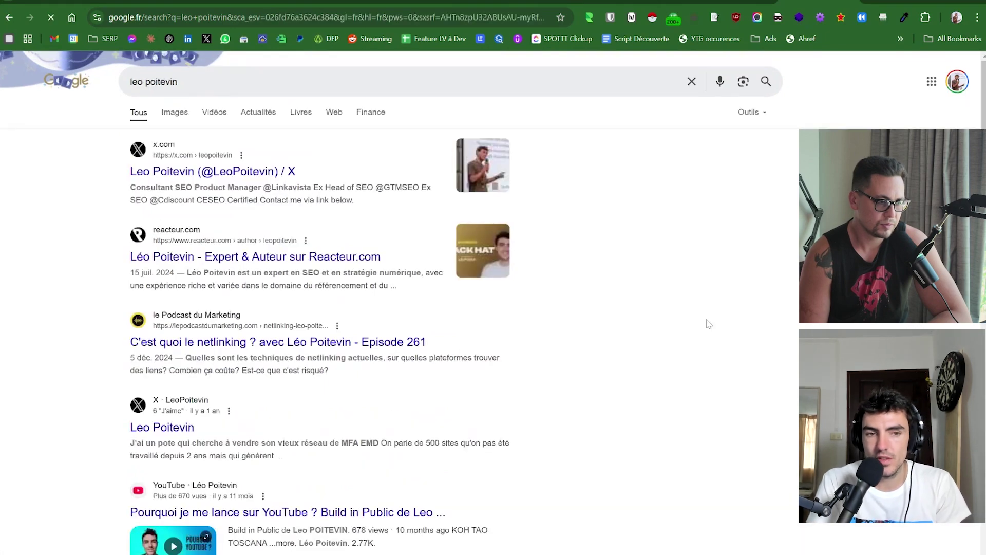
Page on to the fourth results page and select the query in the search box.
scroll(731, 255, "down", 3)
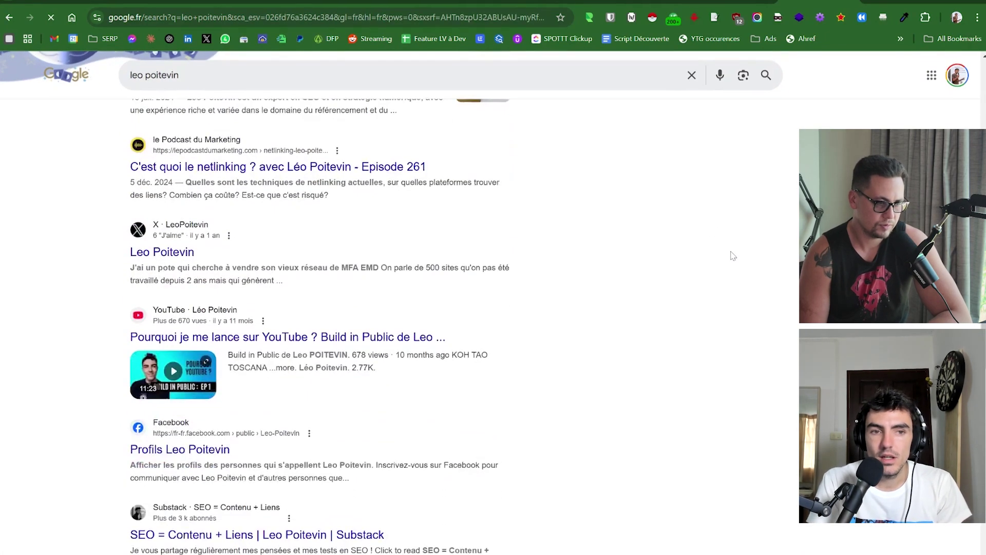
scroll(732, 255, "down", 5)
scroll(733, 240, "down", 4)
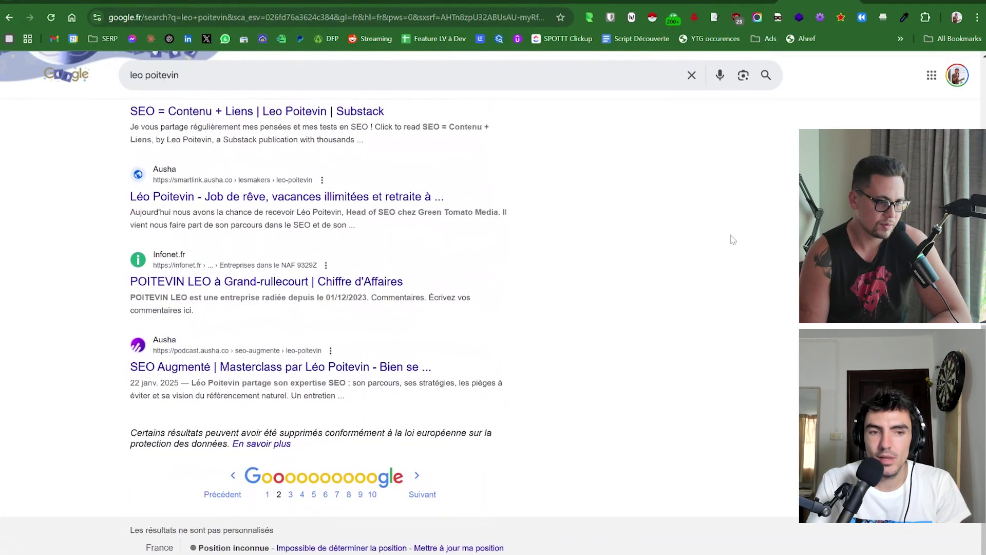
left_click(423, 479)
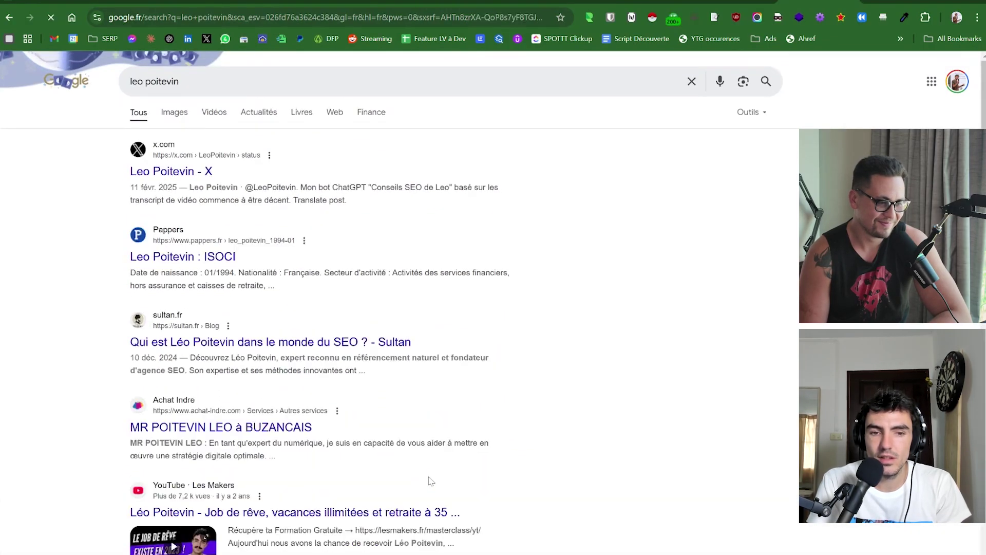
scroll(594, 228, "down", 3)
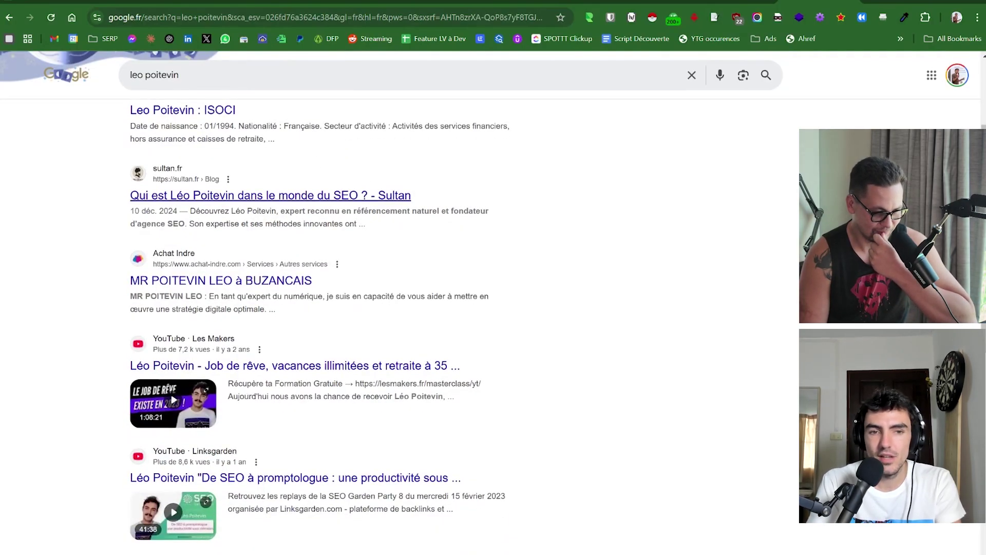
scroll(636, 226, "down", 7)
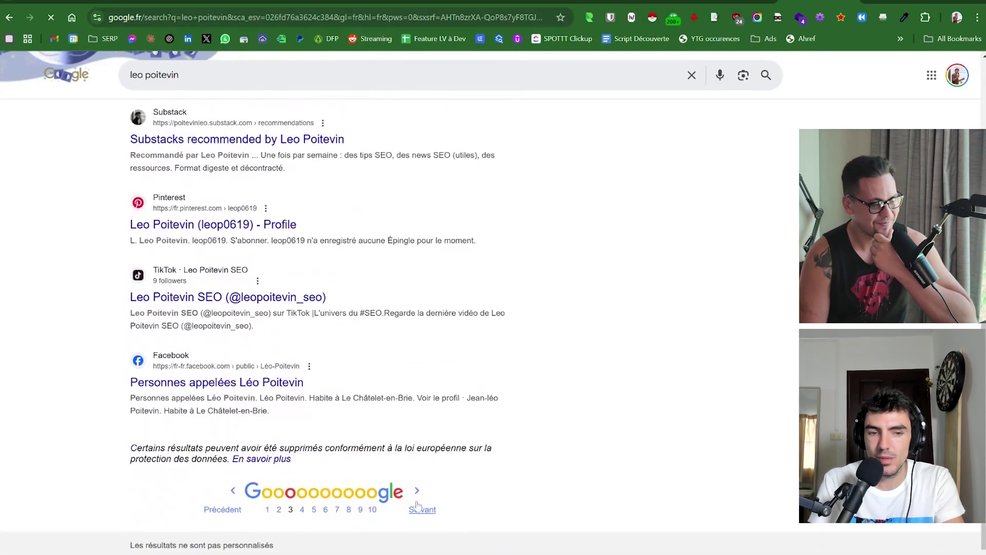
left_click(419, 507)
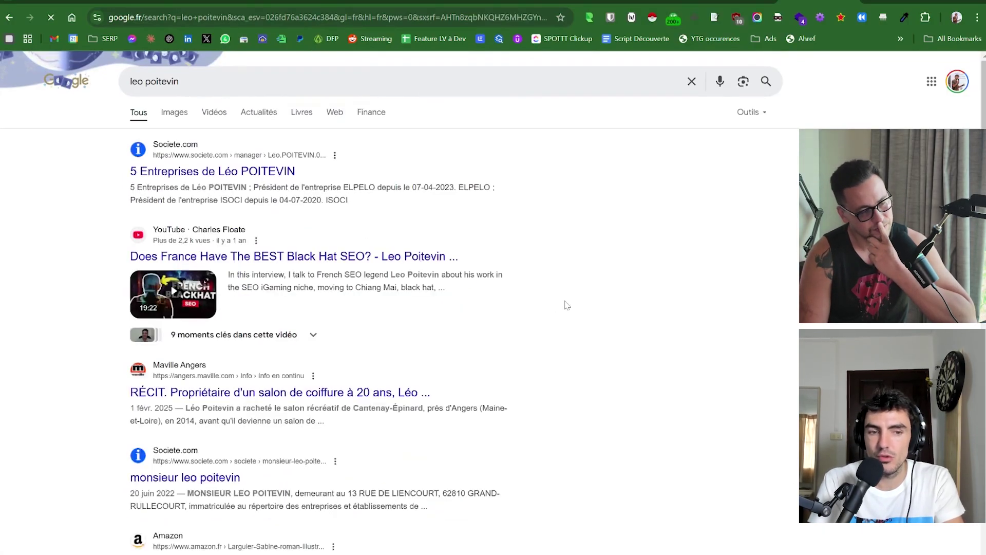
scroll(567, 305, "down", 10)
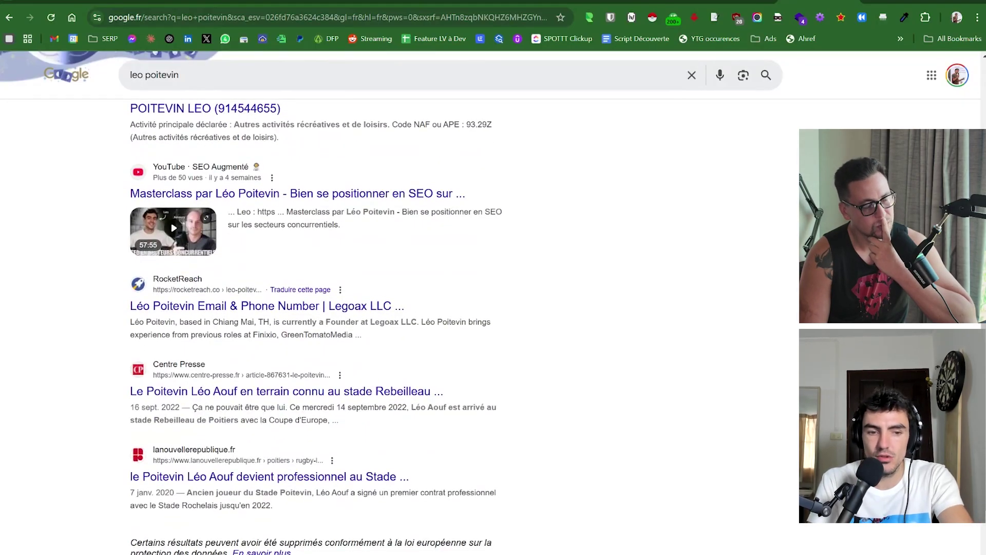
left_click(179, 75)
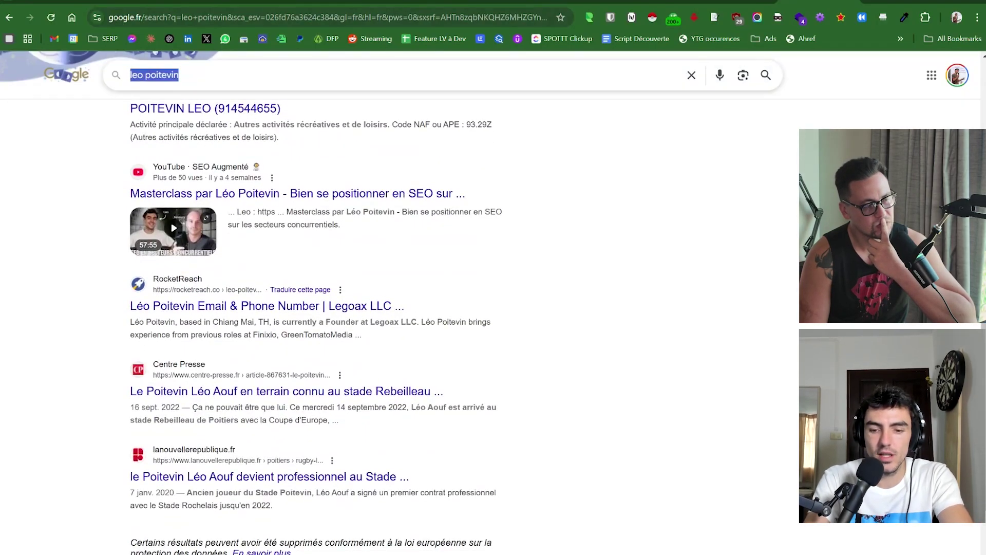
Search Google for 'legoax' and move to the second results page.
type("legoax")
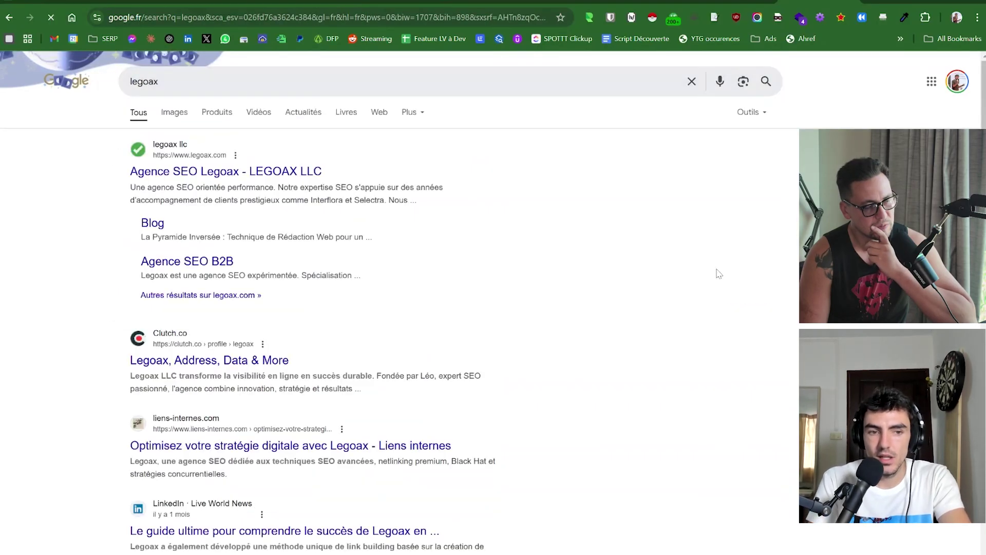
scroll(716, 271, "down", 5)
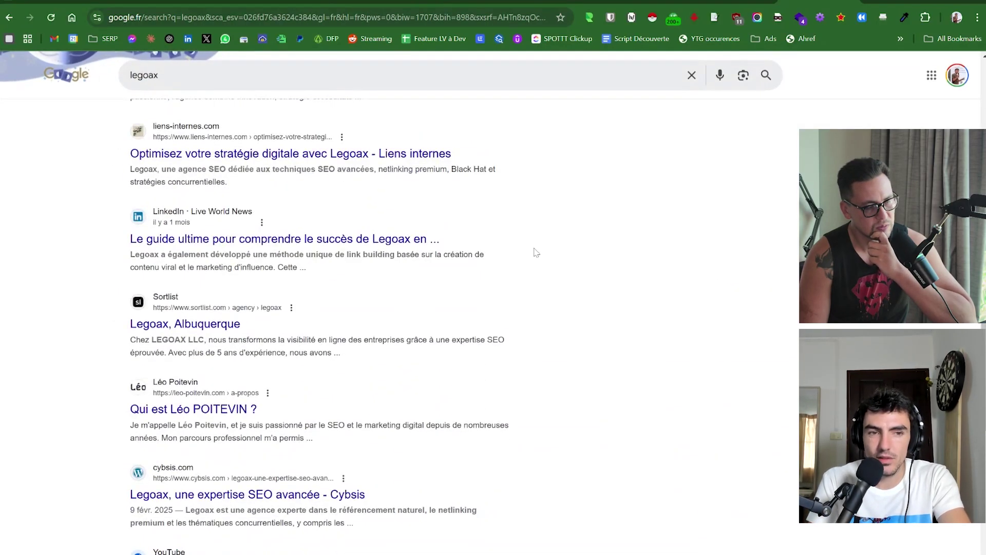
scroll(536, 252, "down", 5)
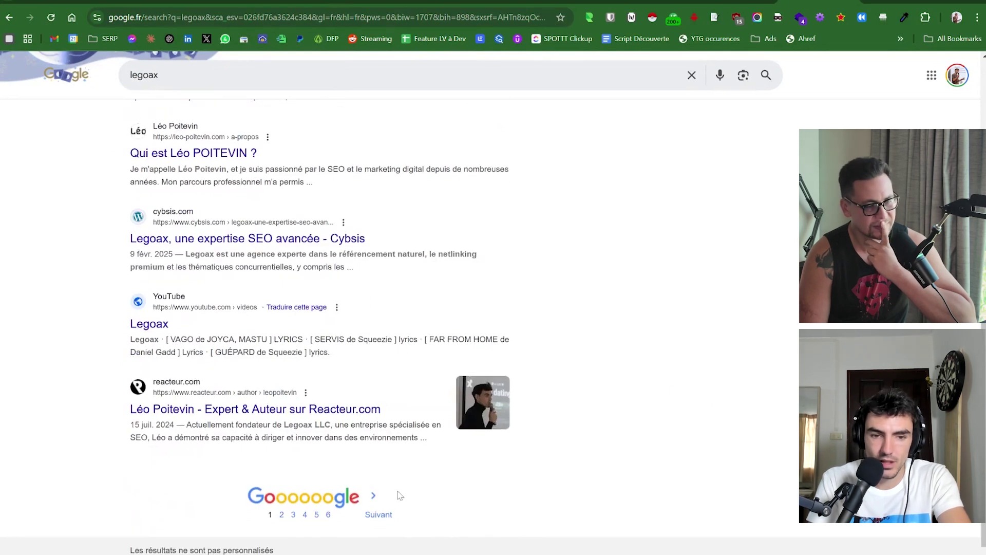
left_click(380, 513)
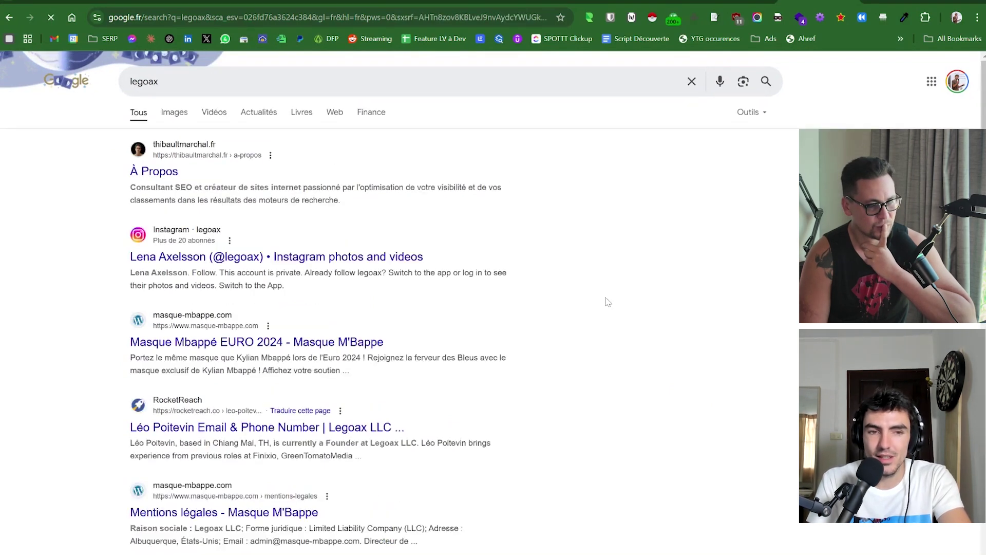
Advance a page, come back, and highlight then clear the FranceTop result's description.
scroll(608, 302, "down", 4)
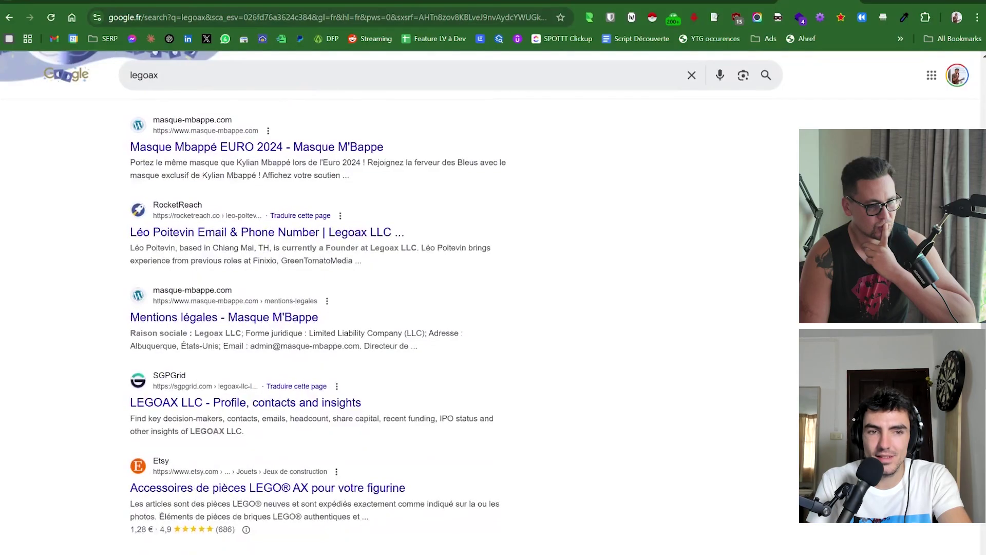
scroll(318, 327, "down", 5)
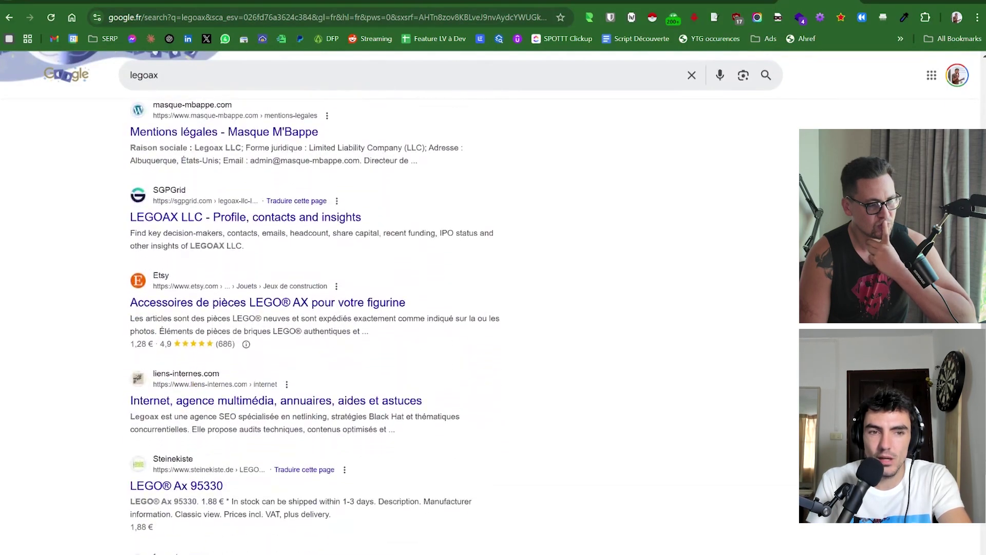
scroll(318, 308, "down", 3)
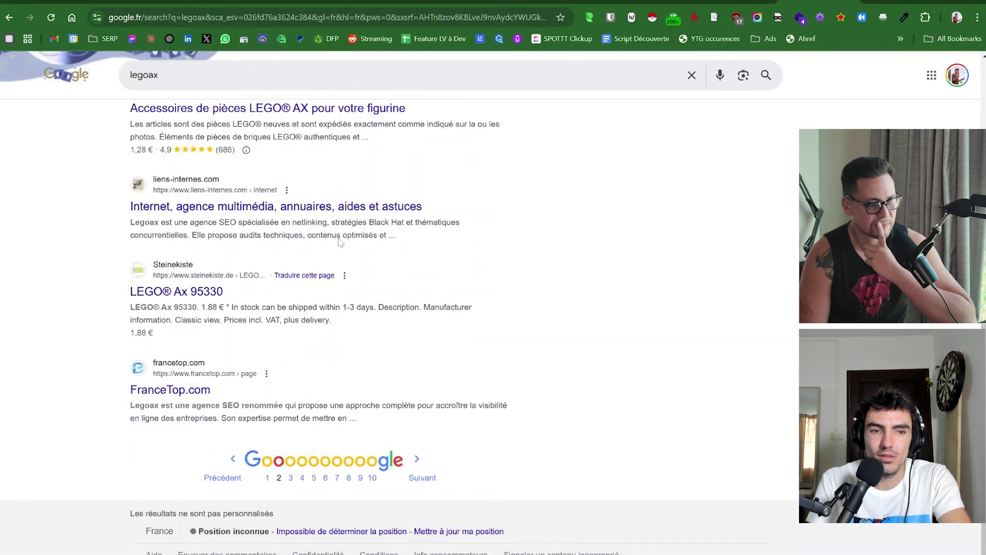
left_click(417, 478)
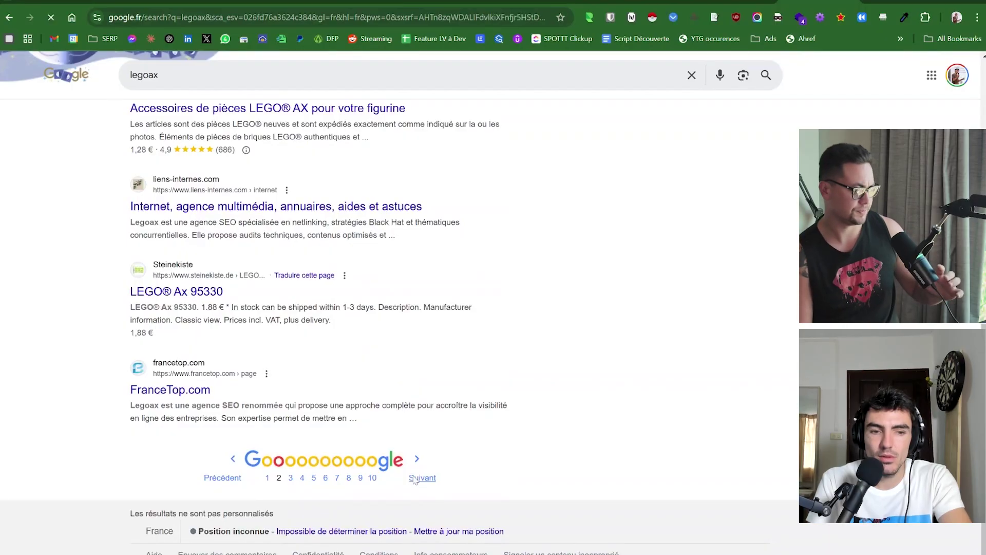
left_click(9, 18)
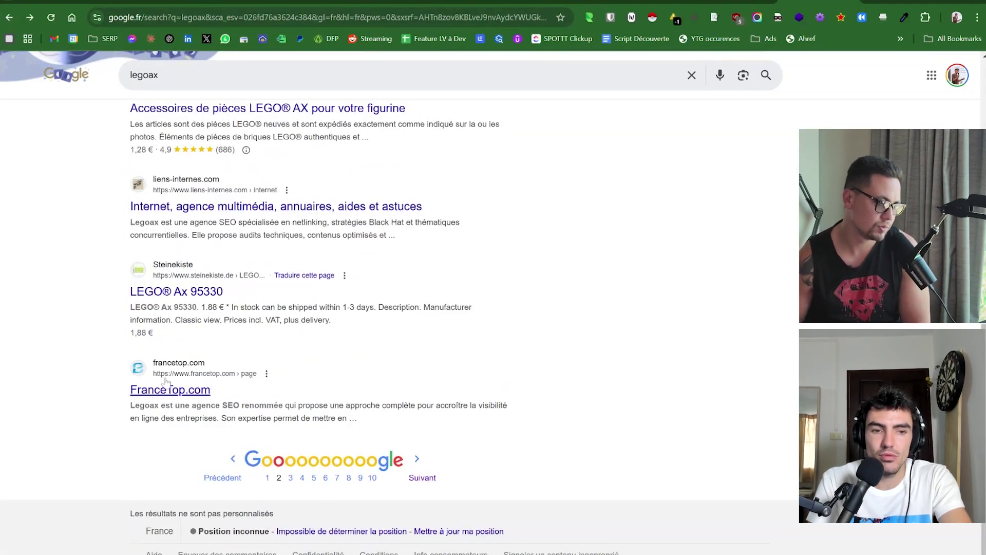
left_click_drag(161, 406, 310, 417)
left_click(459, 478)
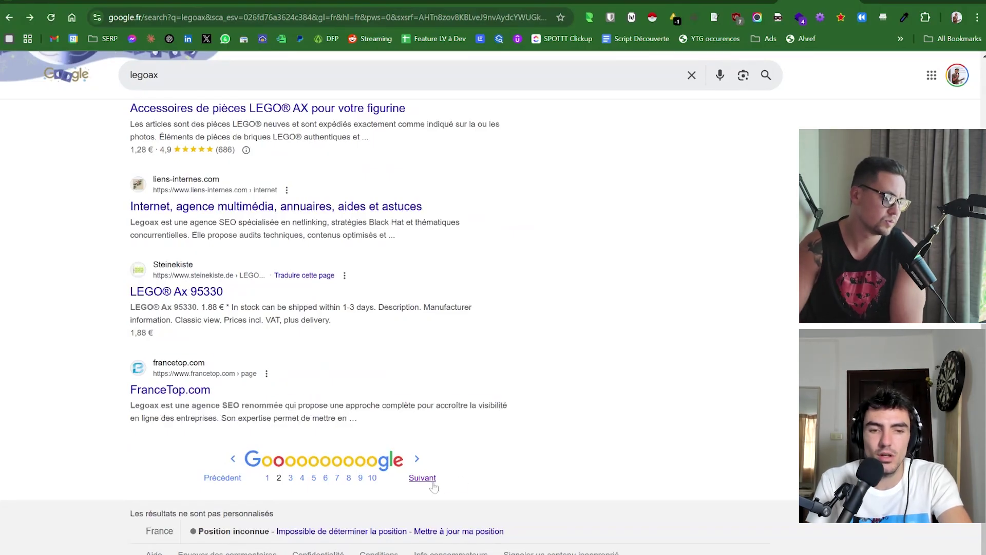
Scroll down and advance to the fourth page of legoax results.
scroll(434, 487, "down", 7)
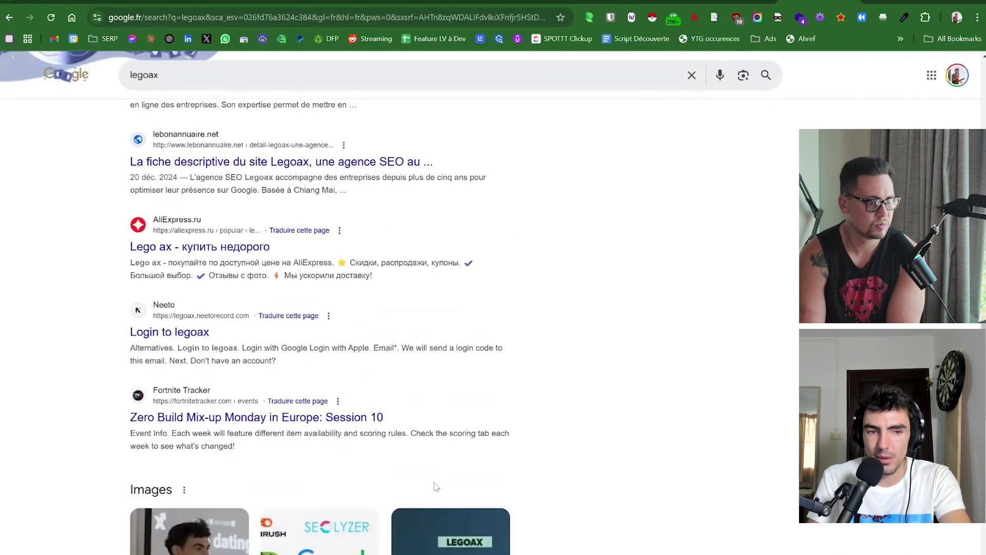
scroll(652, 231, "down", 7)
scroll(652, 231, "up", 6)
scroll(655, 234, "down", 5)
scroll(655, 234, "down", 2)
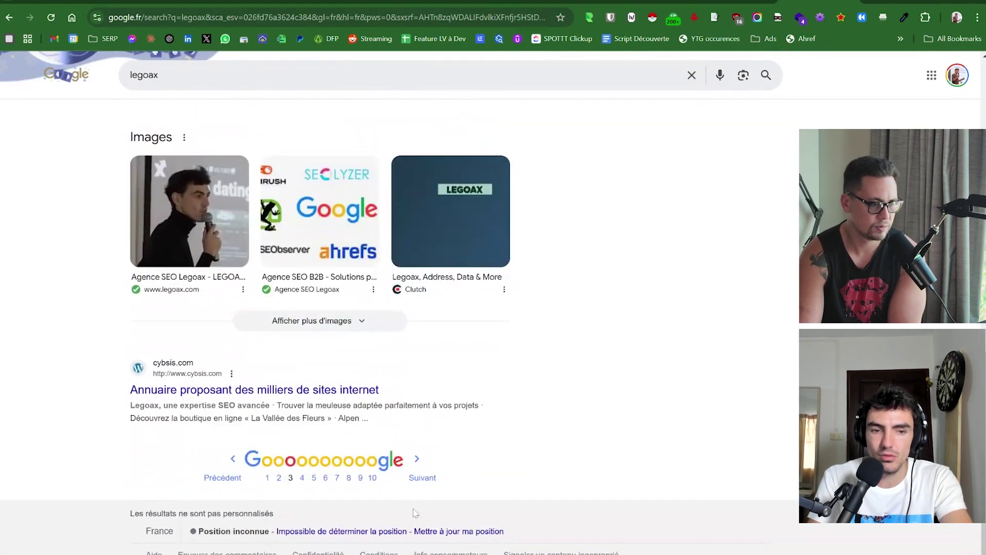
left_click(422, 478)
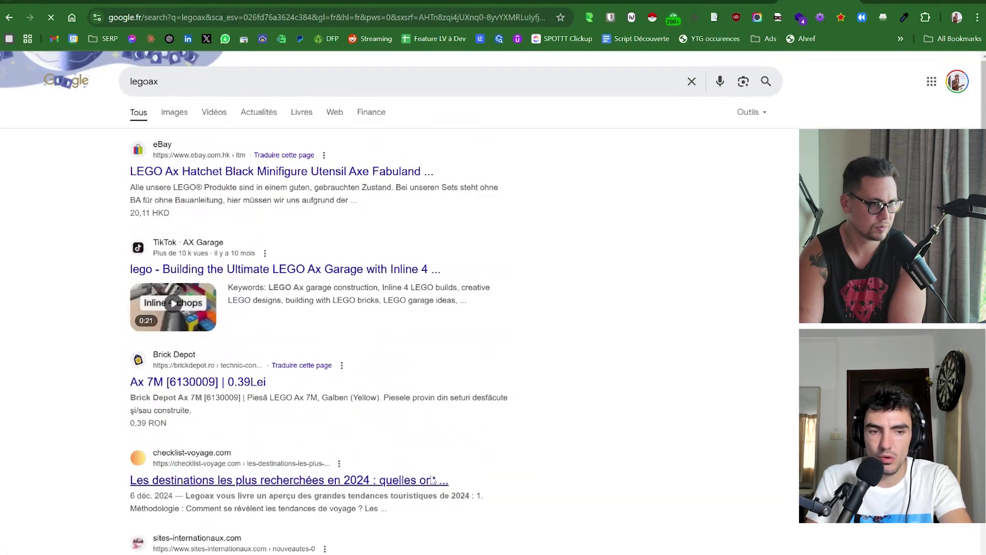
scroll(728, 198, "down", 6)
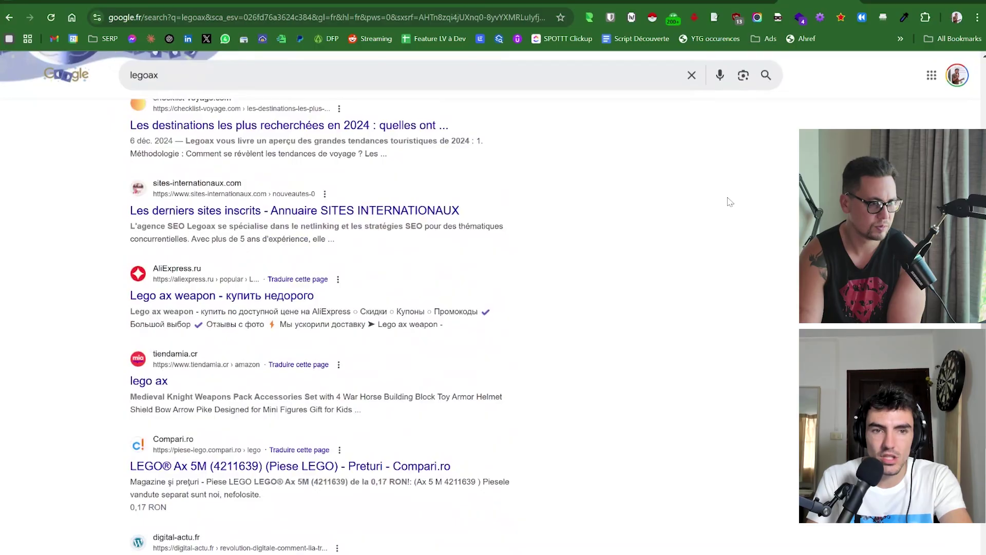
scroll(729, 202, "up", 1)
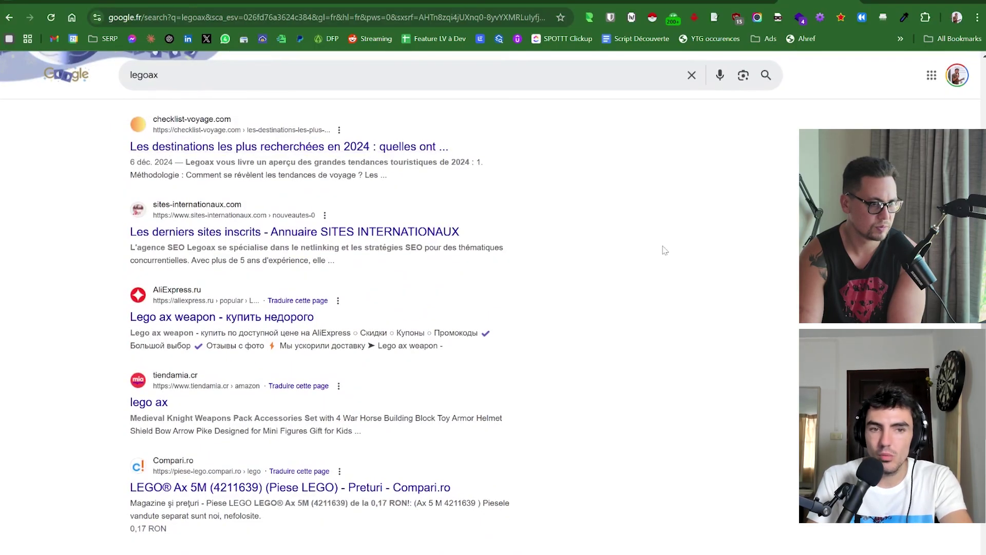
scroll(774, 476, "down", 5)
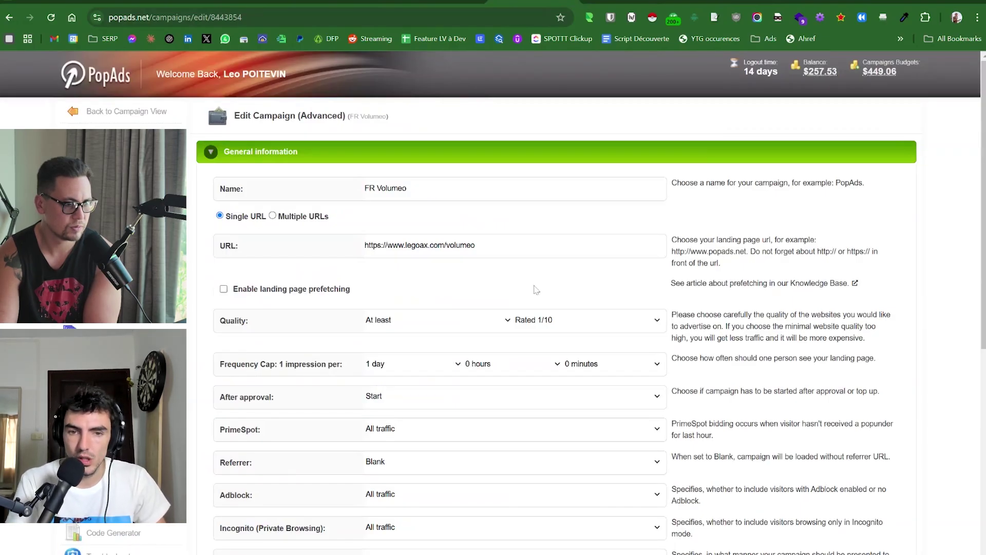
scroll(739, 261, "down", 3)
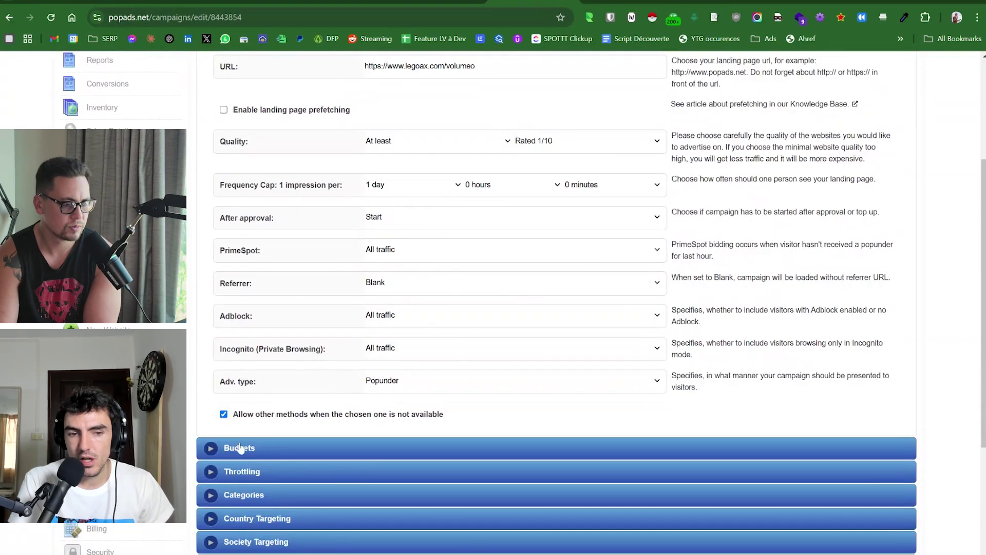
scroll(383, 176, "up", 3)
triple_click(411, 245)
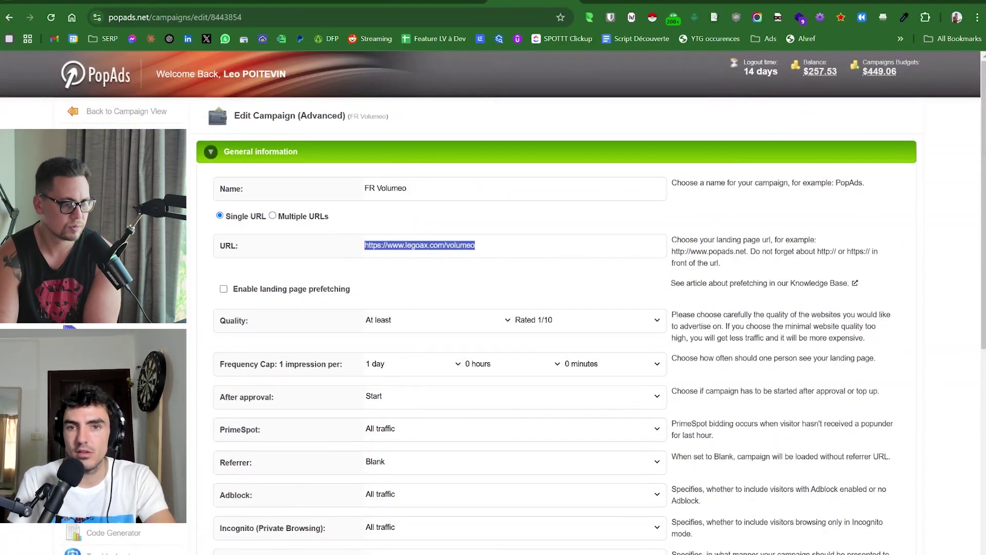
Copy the landing URL and load it in the other tab, ending on Google.fr legoax results.
key("ctrl+c")
key("ctrl+Tab")
key("ctrl+l")
key("ctrl+v")
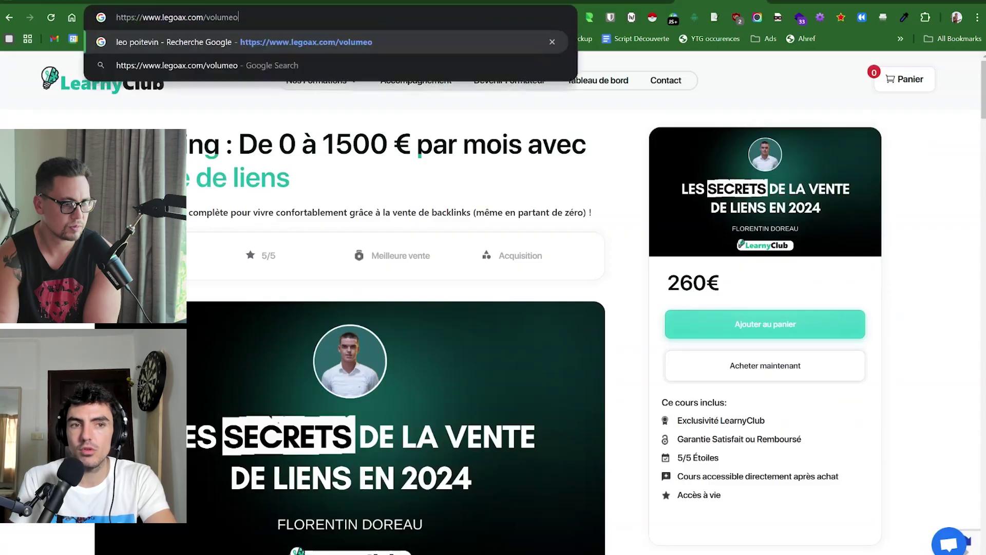
key("Return")
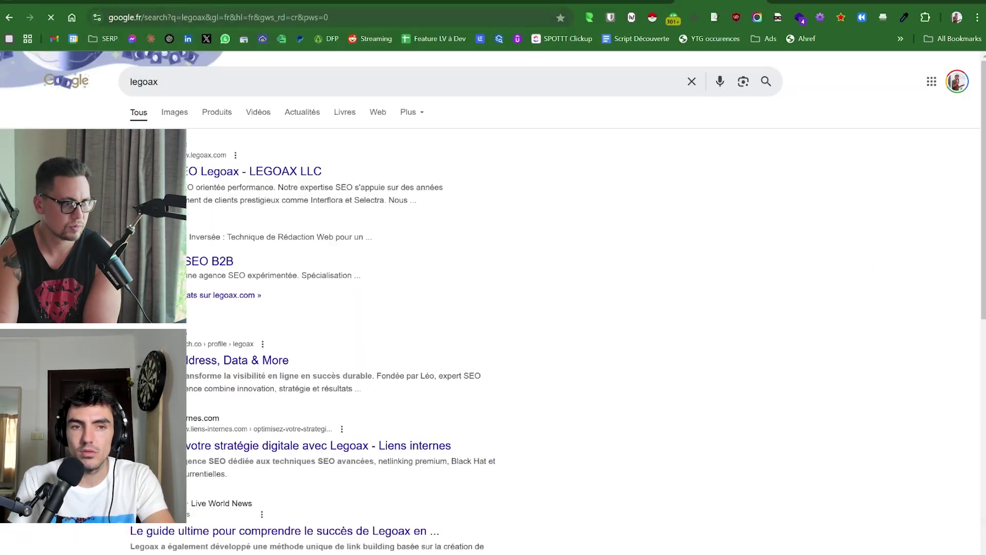
left_click(219, 13)
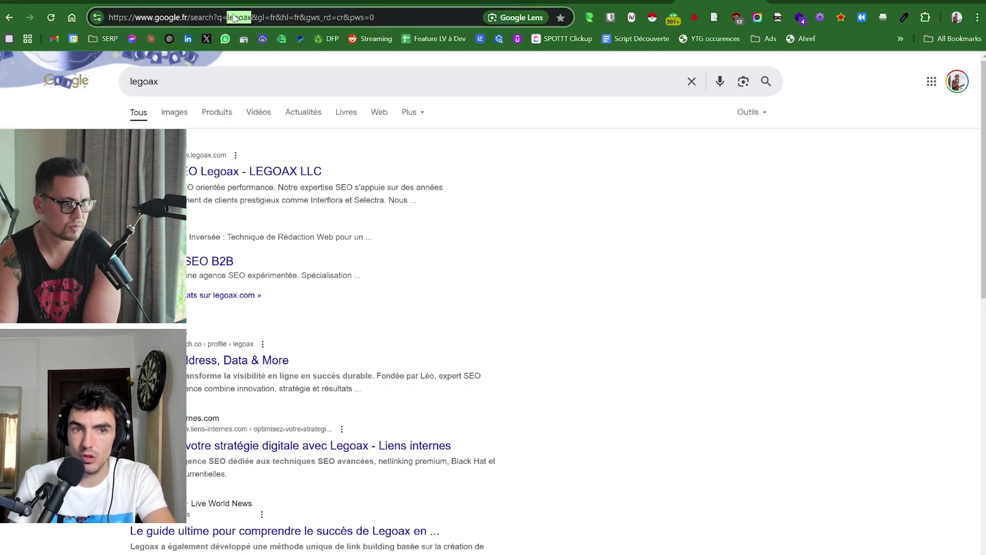
left_click(371, 22)
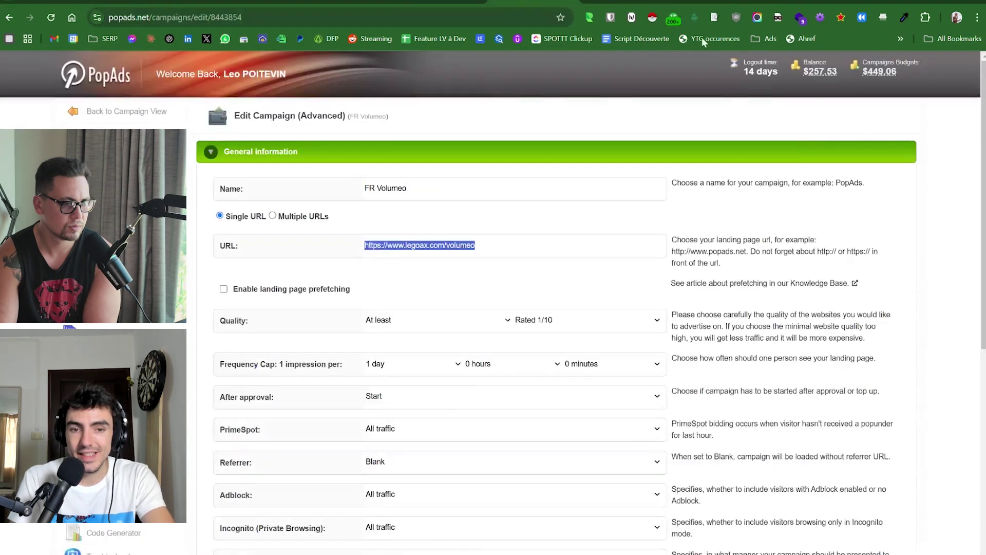
Scroll the campaign editor, glance at the legoax Google results, and return to PopAds.
scroll(554, 308, "down", 3)
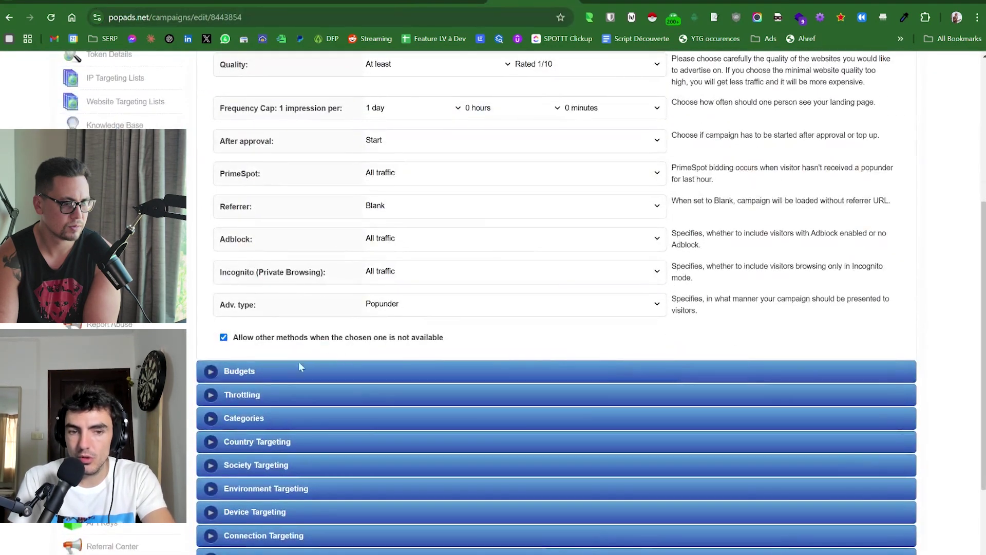
scroll(736, 215, "up", 5)
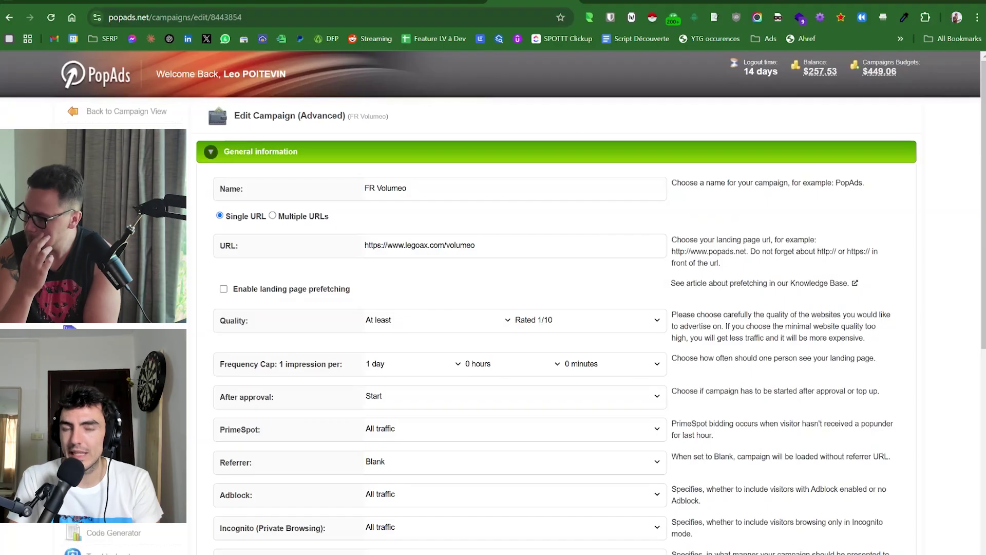
scroll(309, 322, "down", 6)
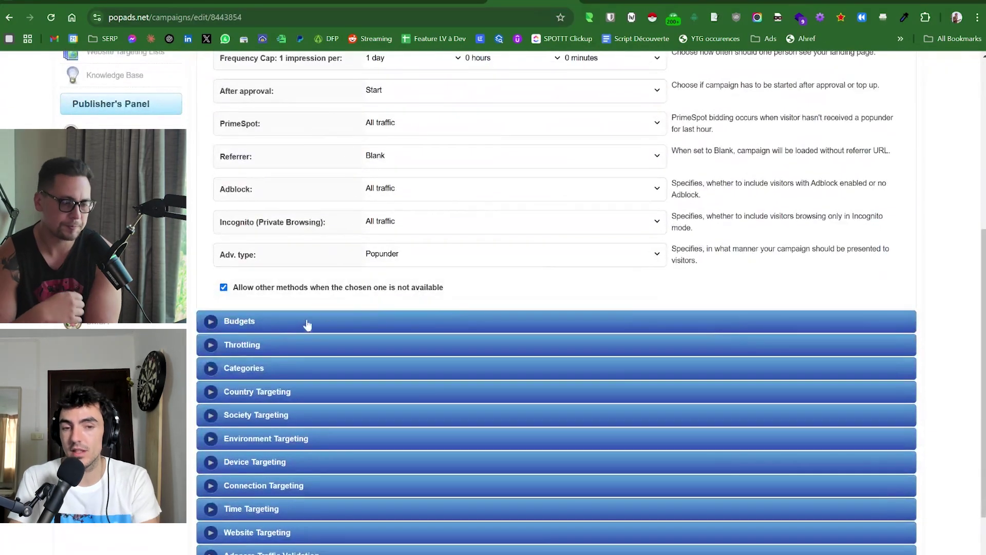
scroll(276, 326, "up", 3)
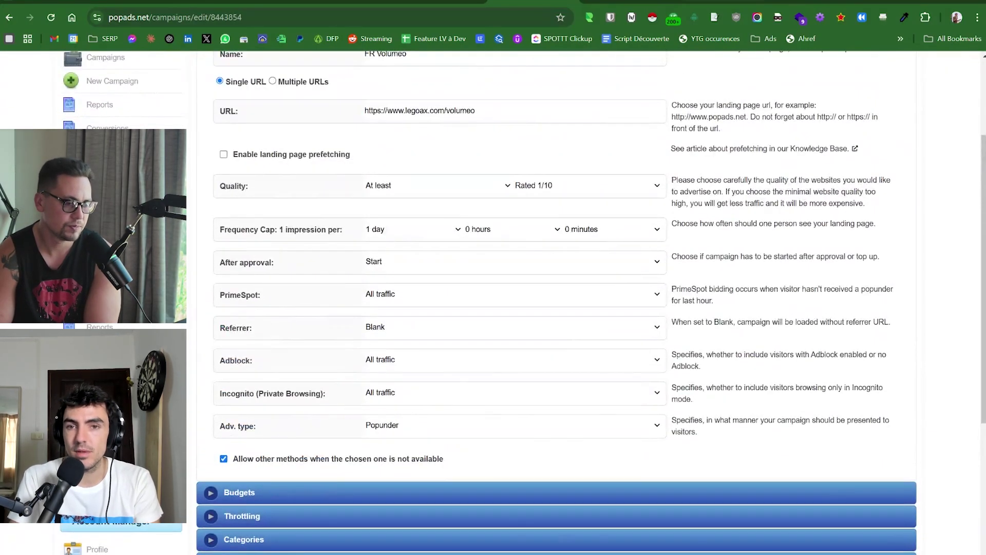
left_click(721, 1)
left_click(637, 234)
scroll(532, 288, "down", 3)
scroll(533, 288, "up", 3)
left_click(540, 1)
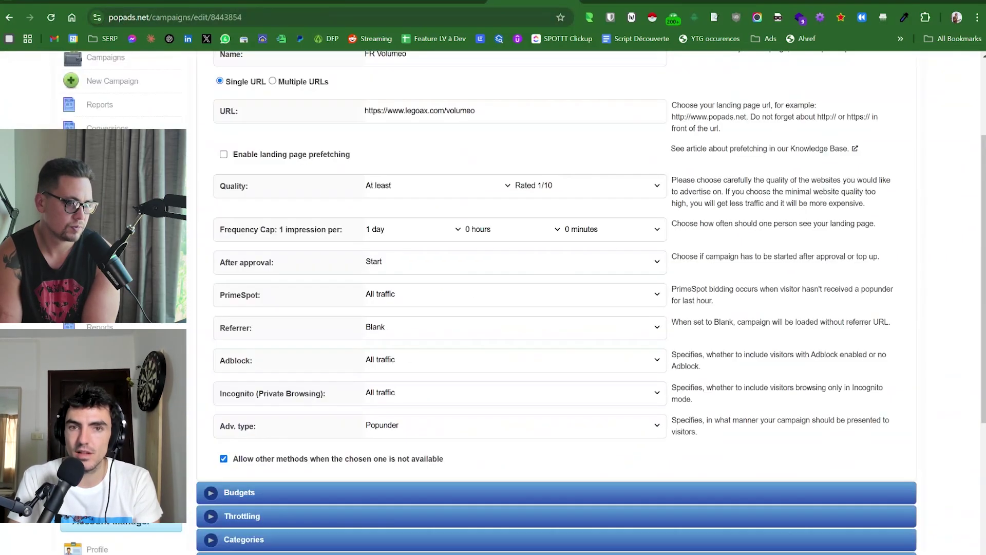
Expand Budgets and Categories, then show Country Targeting with France chosen.
left_click(234, 493)
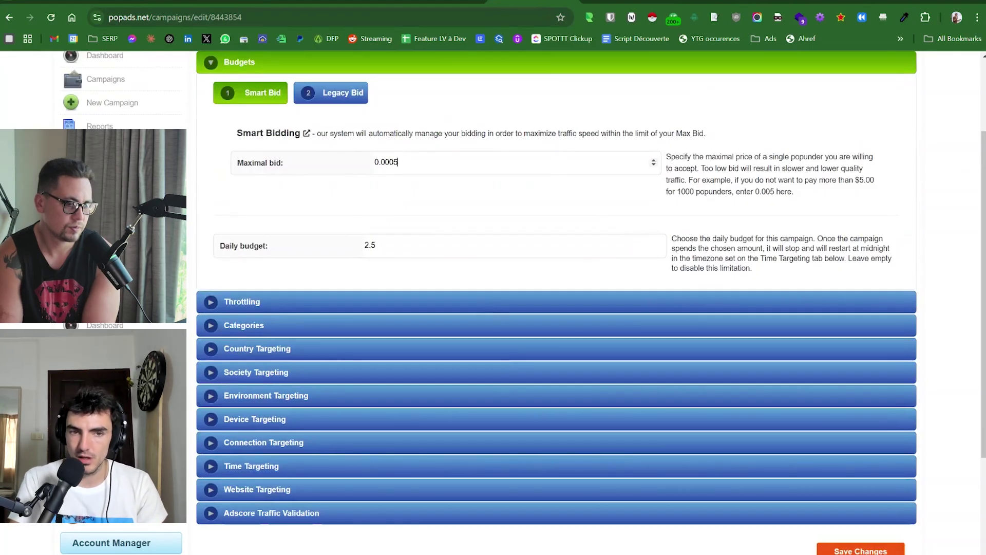
left_click(258, 329)
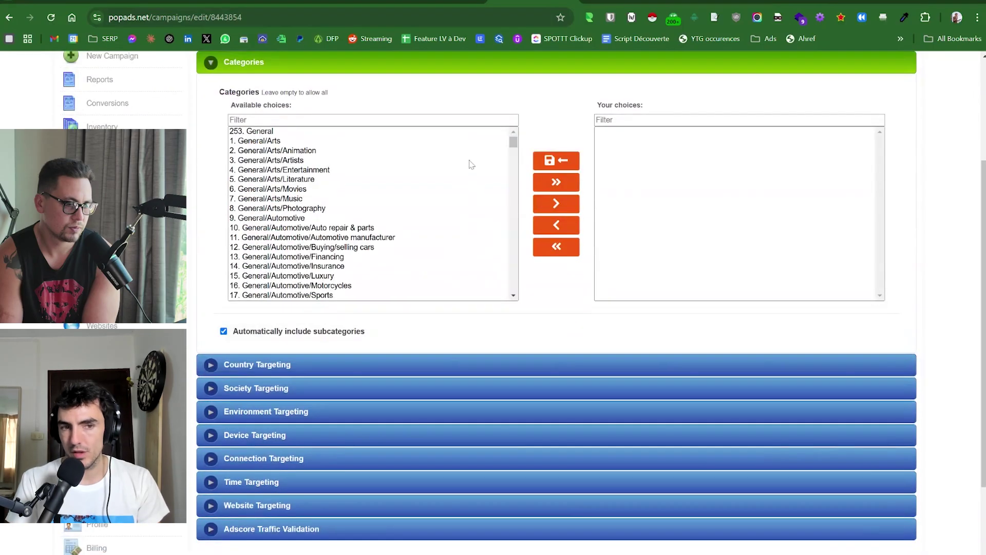
scroll(434, 191, "down", 10)
scroll(434, 170, "down", 20)
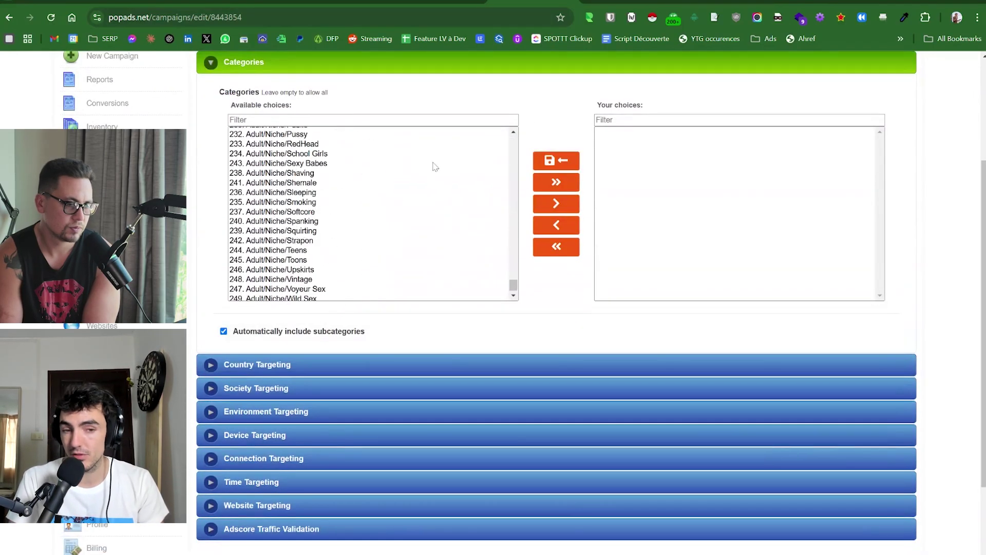
scroll(434, 166, "down", 1)
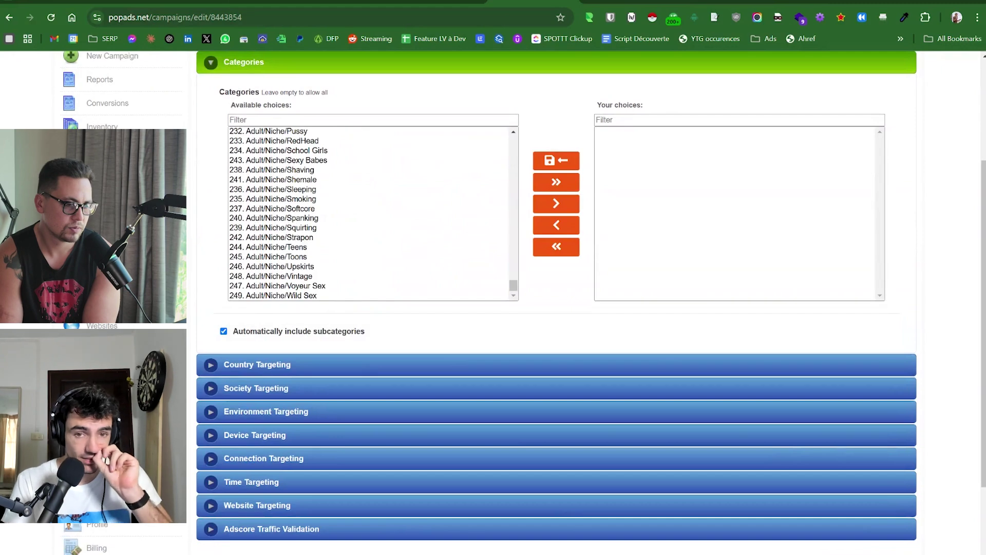
left_click(238, 366)
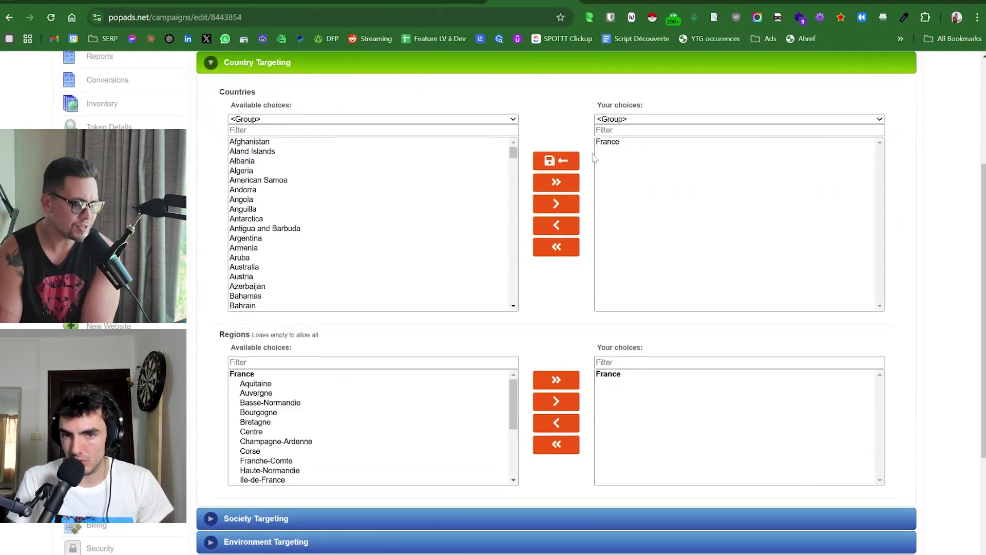
Reopen Budgets past Throttling and focus the 0.0005 maximal bid beside the 2.5 daily budget.
scroll(471, 203, "up", 5)
left_click(272, 195)
scroll(248, 154, "up", 2)
left_click(245, 126)
left_click(448, 163)
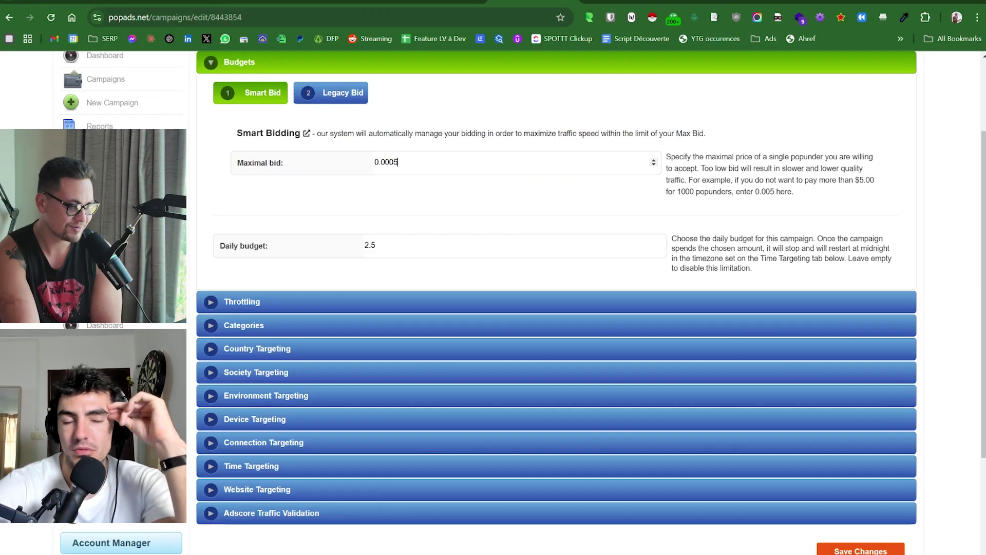
Expand the Throttling settings and then the Categories targeting lists.
scroll(785, 207, "up", 3)
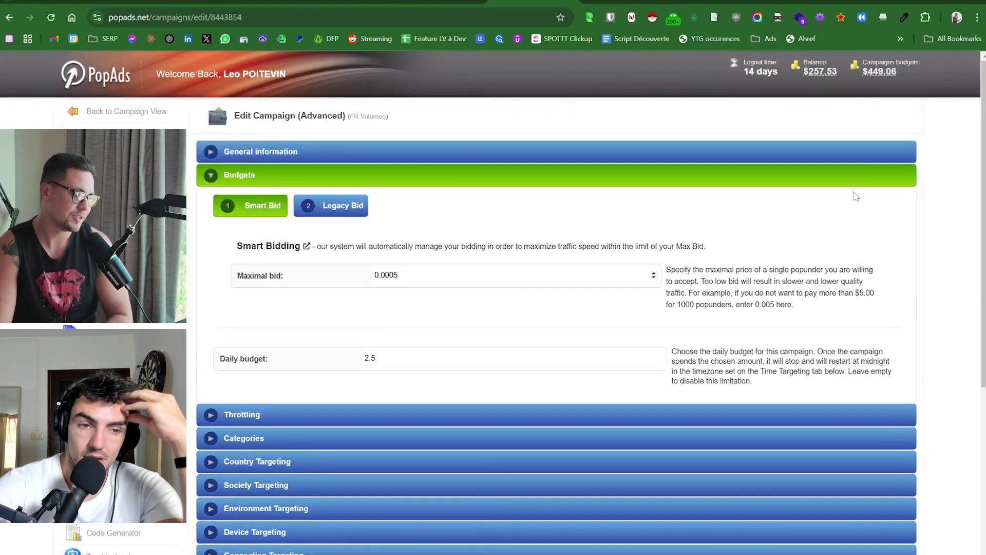
scroll(623, 211, "down", 3)
left_click(271, 298)
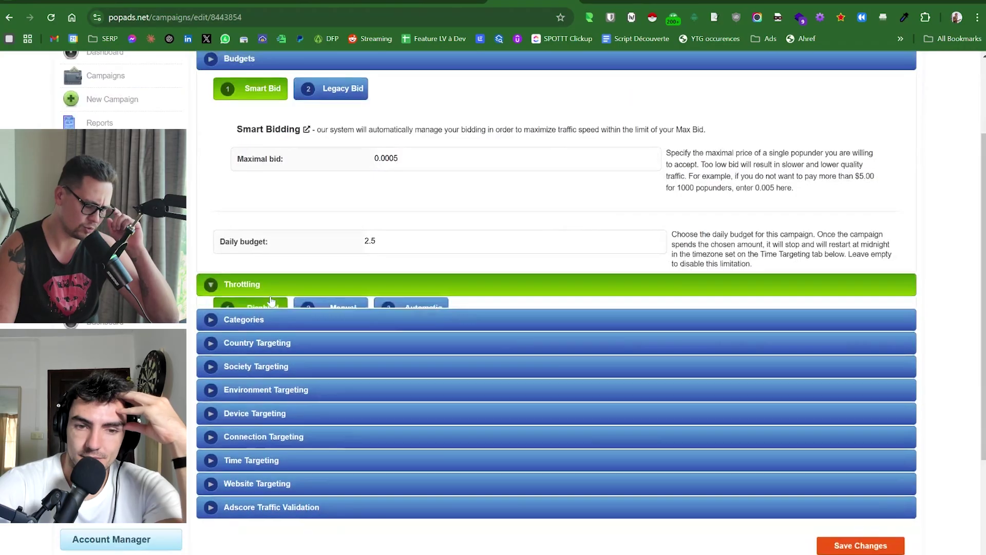
scroll(587, 179, "up", 3)
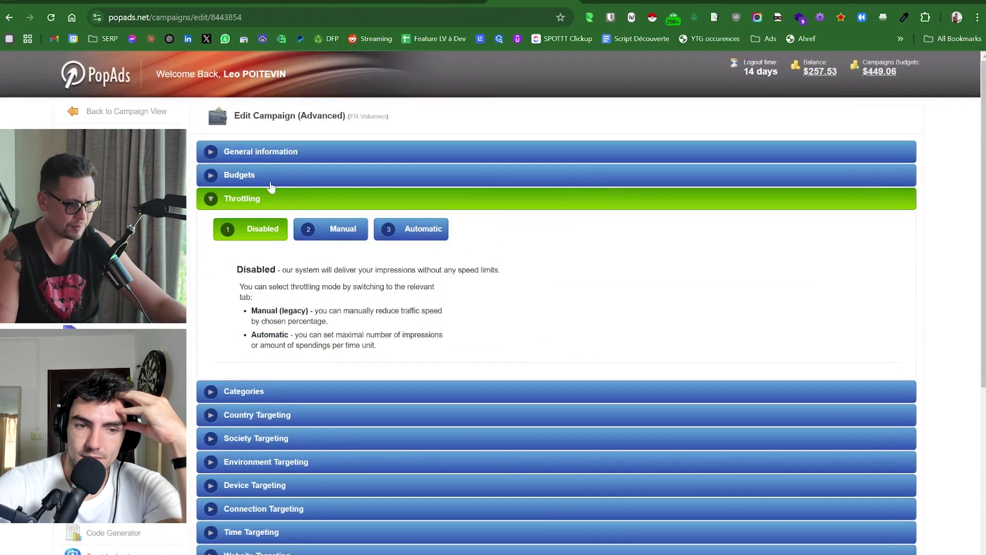
left_click(265, 390)
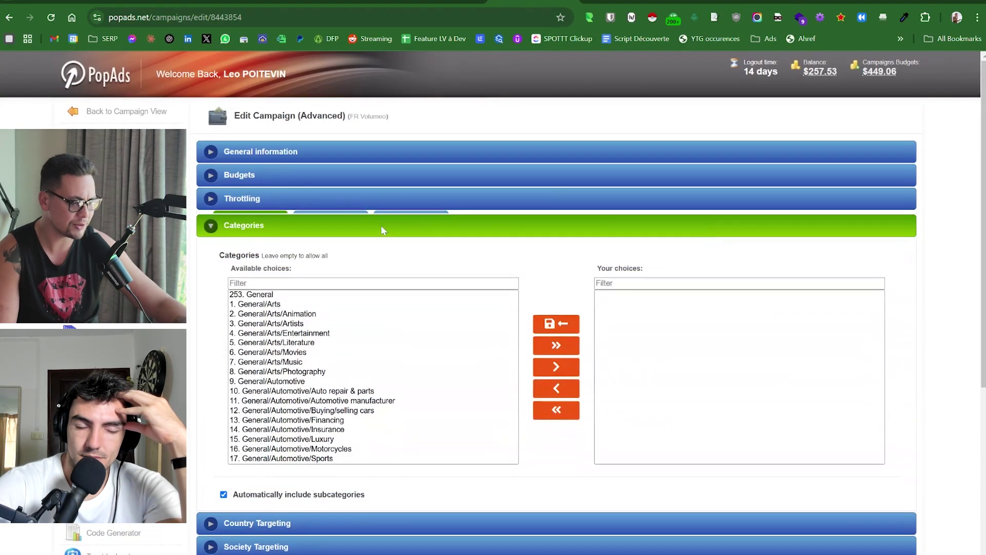
scroll(374, 377, "down", 20)
scroll(557, 308, "up", 1)
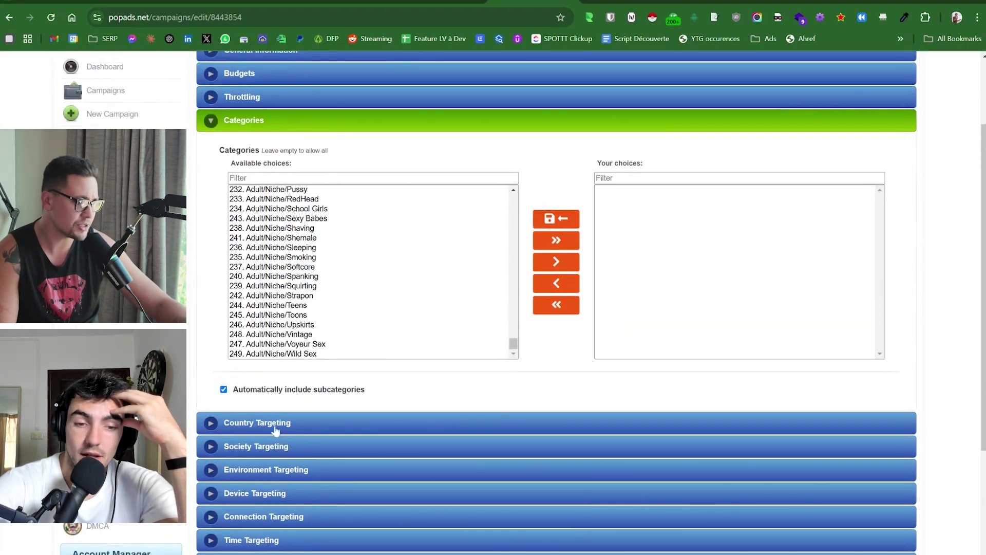
Show Country Targeting with France, then the empty Society Targeting languages and populations lists.
left_click(288, 423)
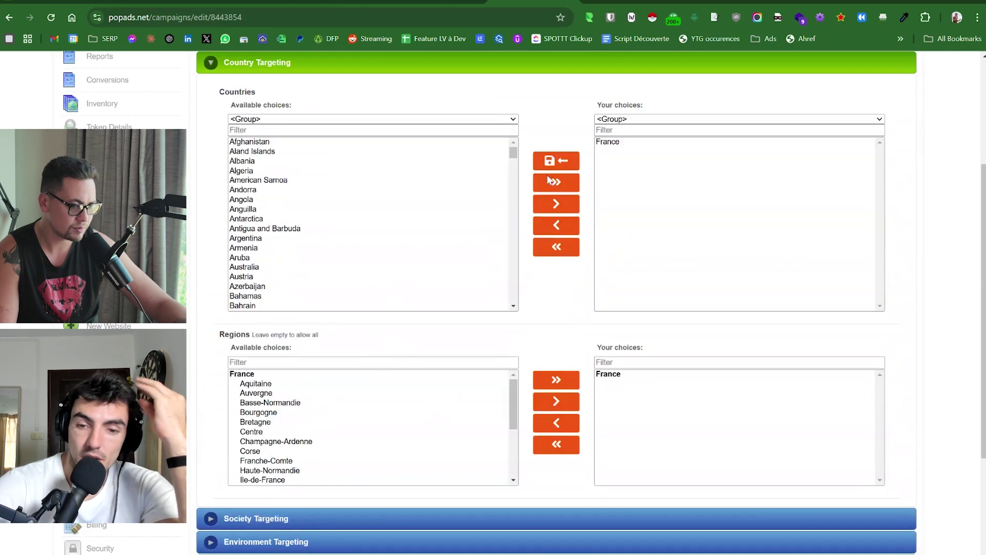
scroll(497, 220, "down", 3)
left_click(253, 344)
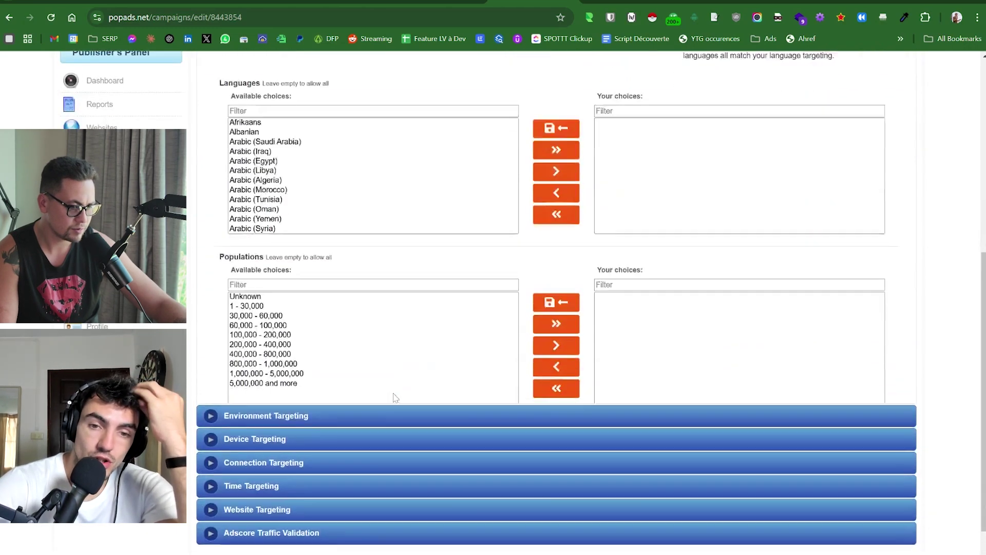
scroll(500, 318, "down", 4)
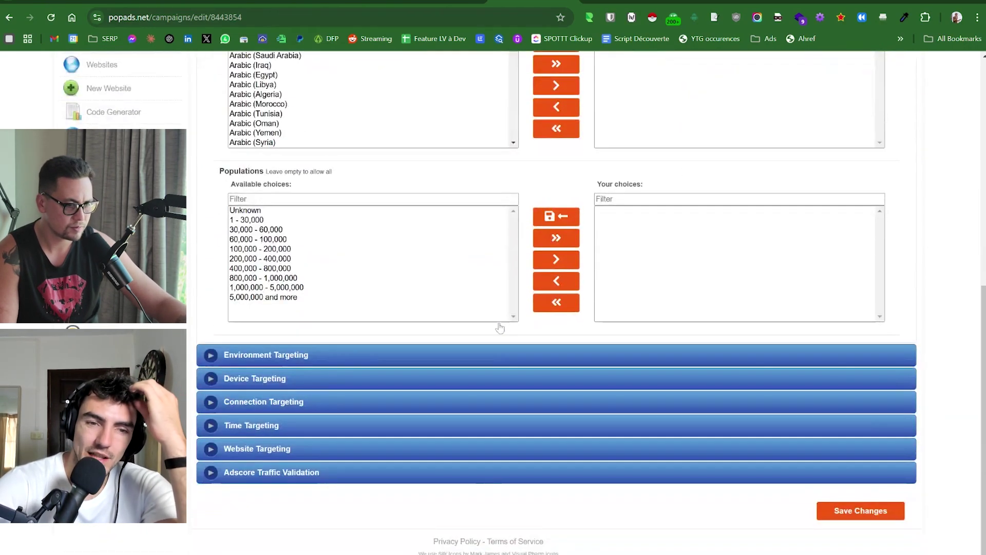
scroll(494, 325, "up", 8)
scroll(257, 189, "down", 6)
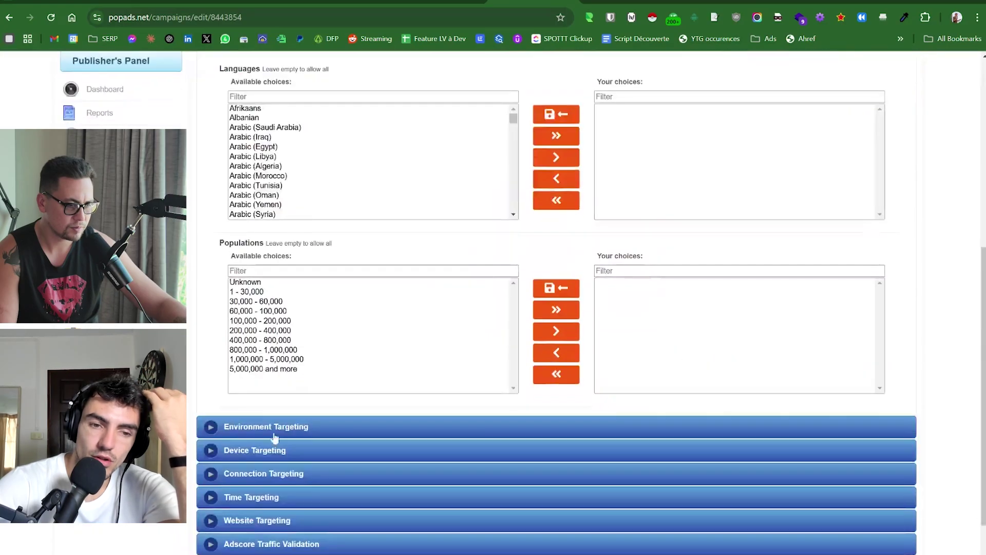
Expand the Environment Targeting options and scroll through them.
left_click(244, 434)
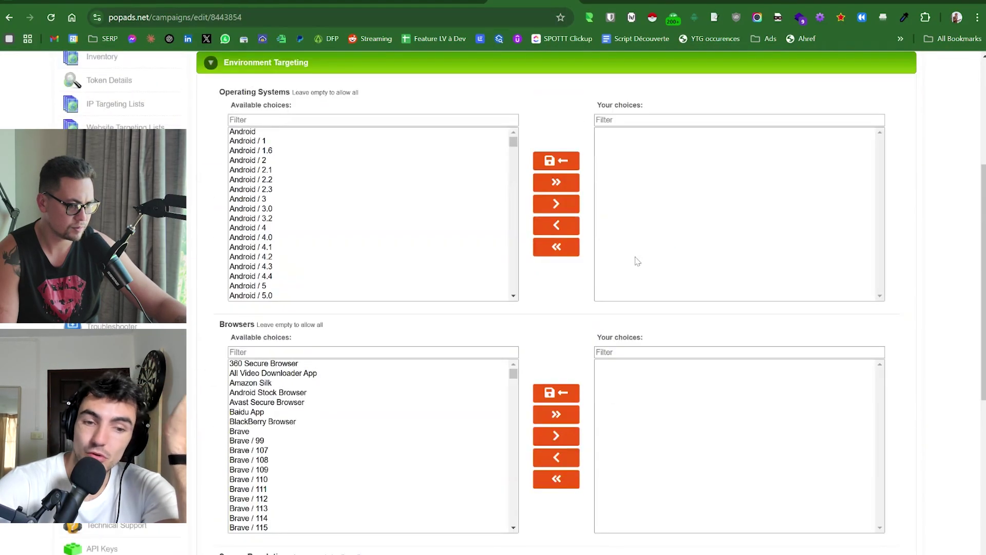
scroll(591, 246, "down", 4)
scroll(548, 234, "up", 4)
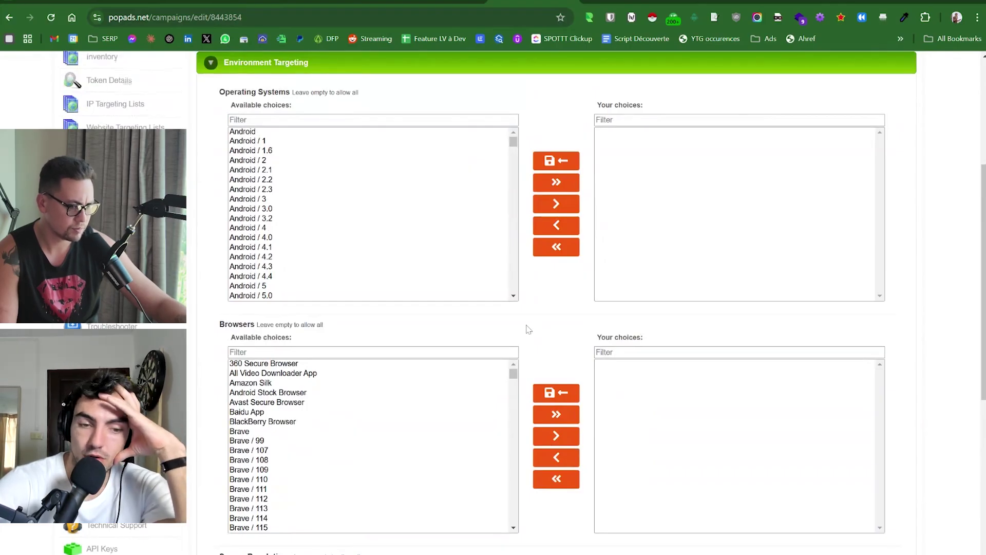
scroll(529, 332, "up", 2)
scroll(297, 319, "down", 5)
scroll(297, 319, "down", 15)
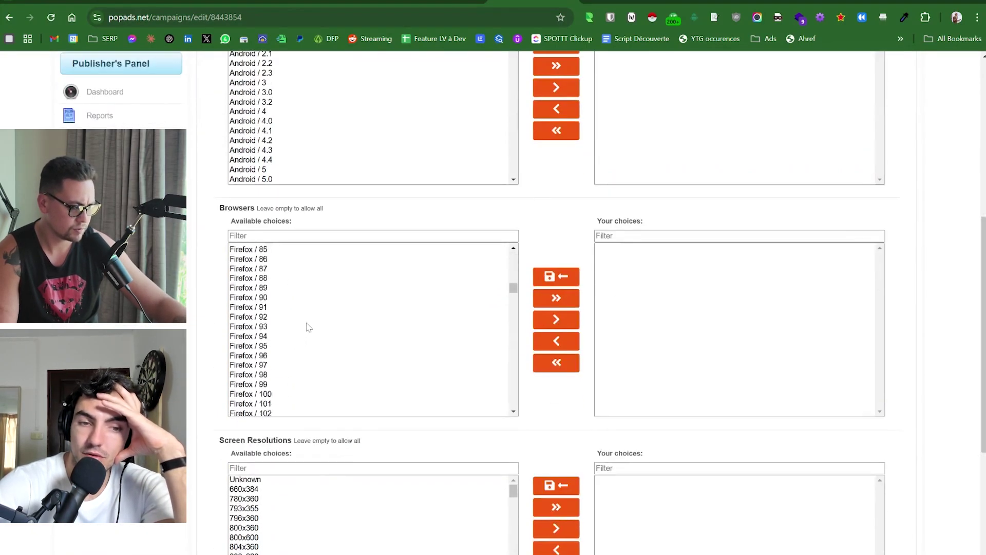
scroll(462, 319, "up", 8)
scroll(462, 319, "up", 10)
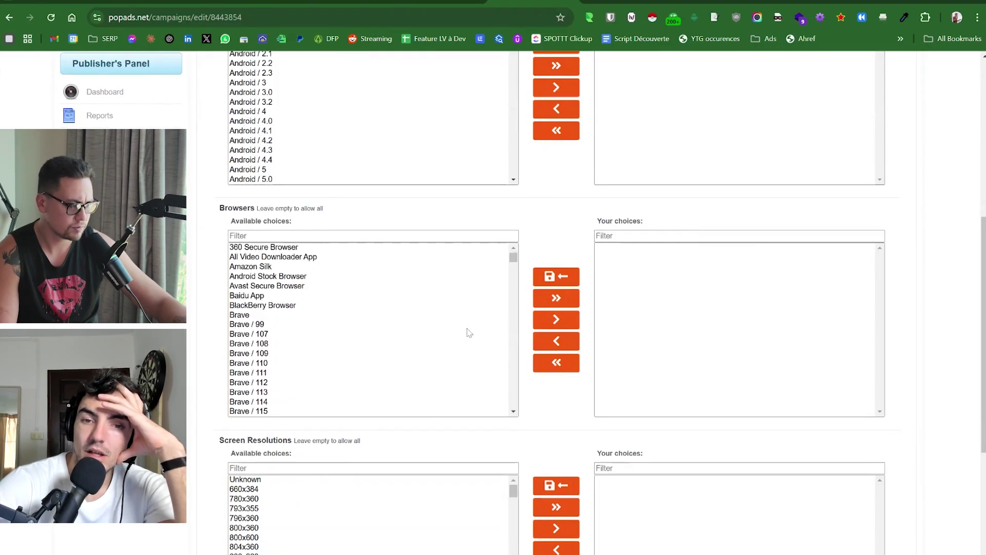
scroll(436, 314, "up", 3)
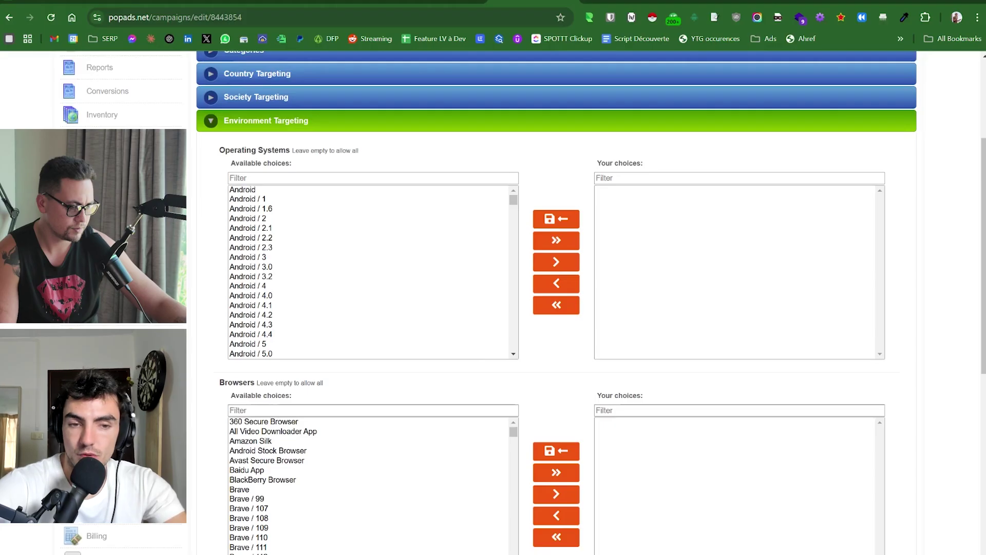
scroll(343, 213, "down", 3)
scroll(468, 280, "up", 3)
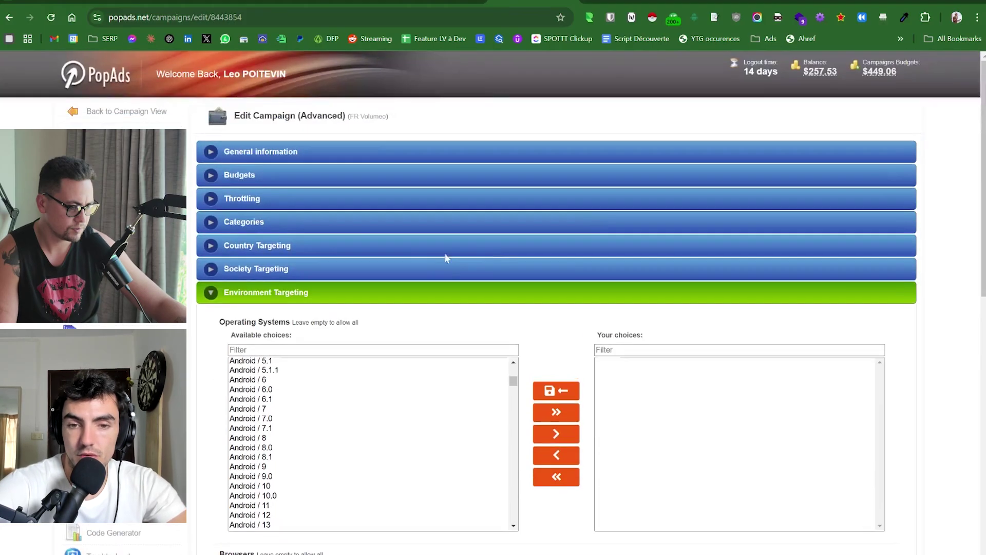
scroll(349, 248, "down", 10)
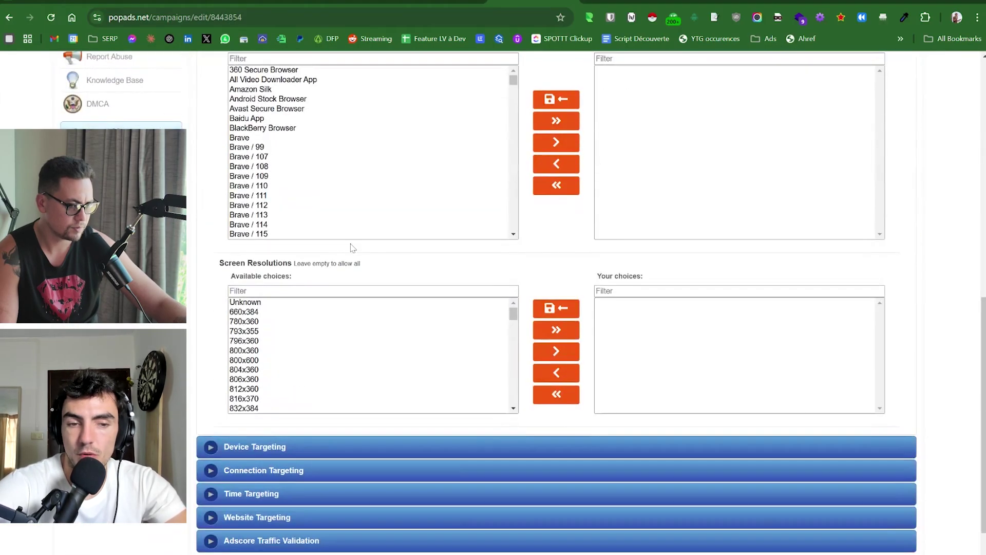
scroll(352, 248, "down", 2)
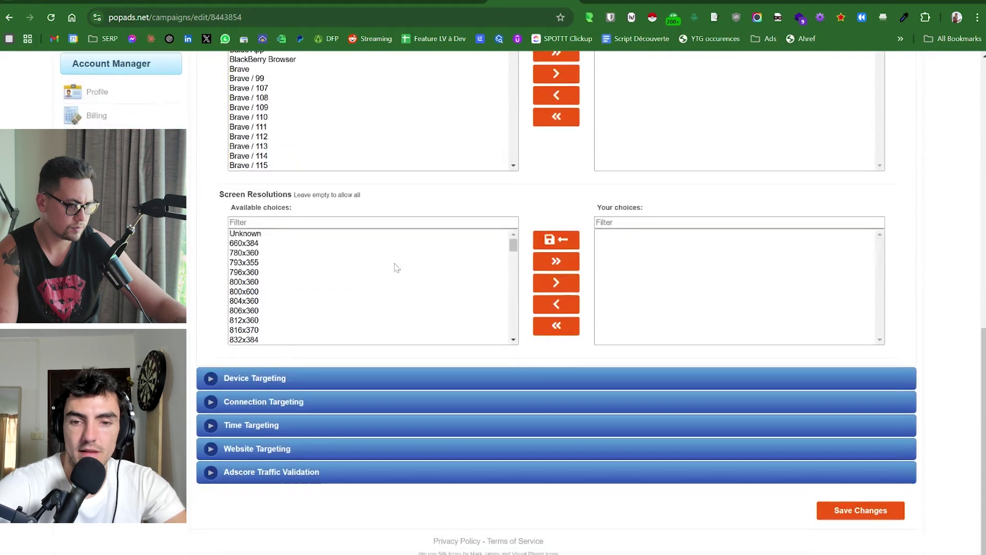
Expand Device and Time Targeting, then save the campaign changes.
left_click(281, 379)
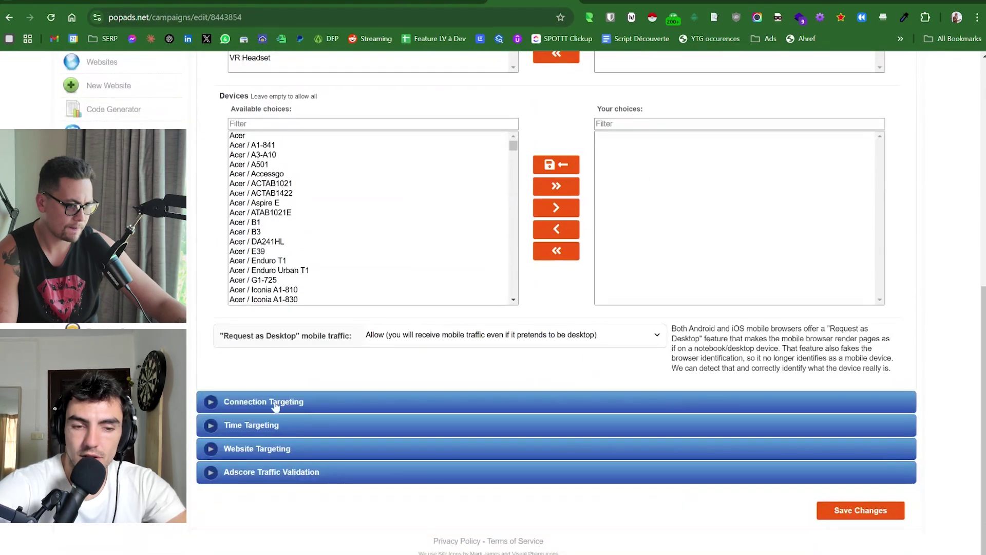
left_click(275, 433)
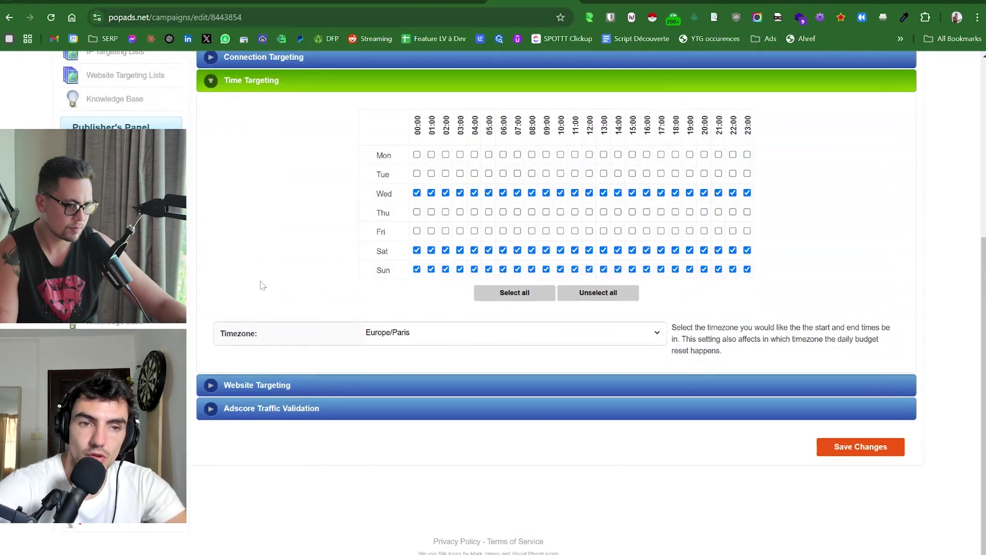
left_click(868, 444)
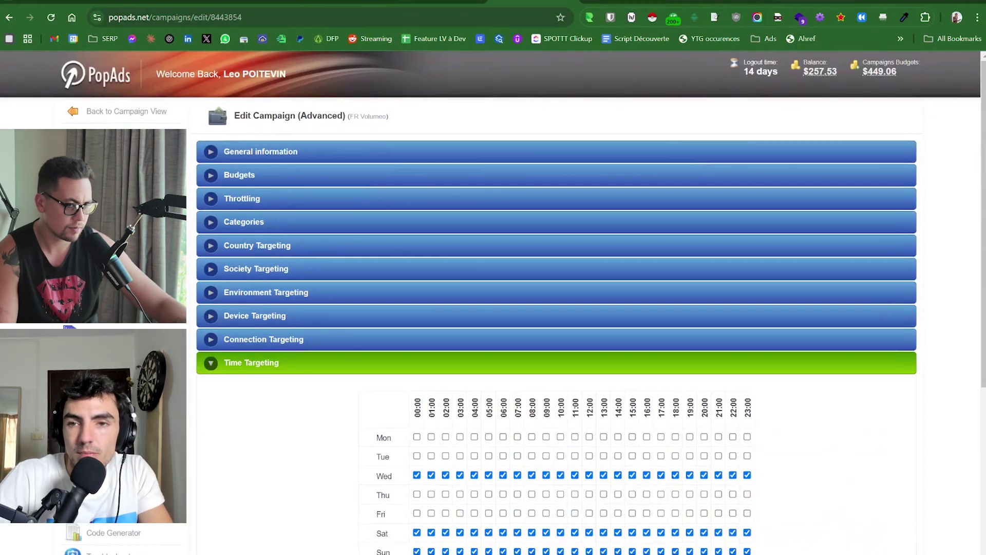
In a new tab, search 'trends' and open the Google Trends site.
key("ctrl+t")
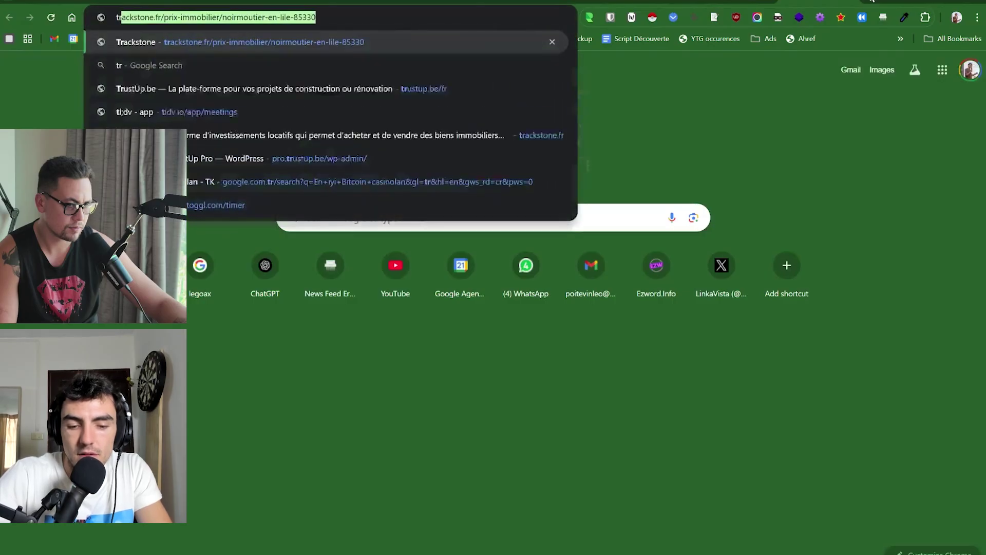
type("trends")
key("Return")
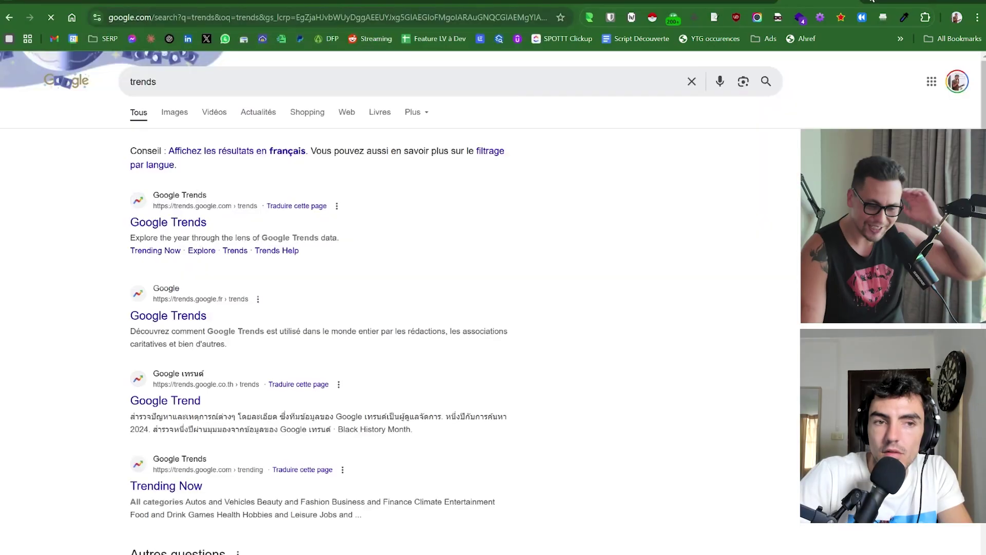
left_click(164, 228)
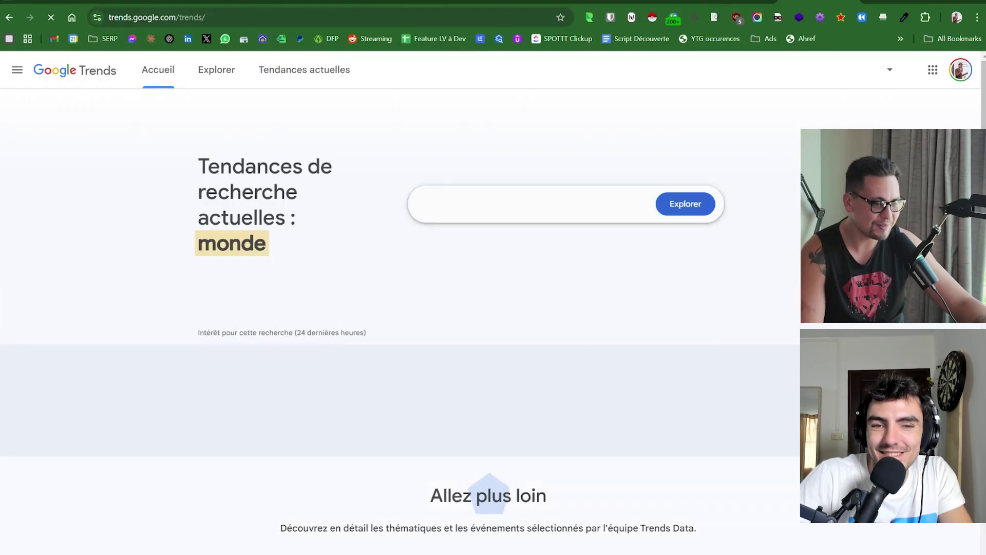
Explore the person's full name as a Google Trends search term.
left_click(445, 205)
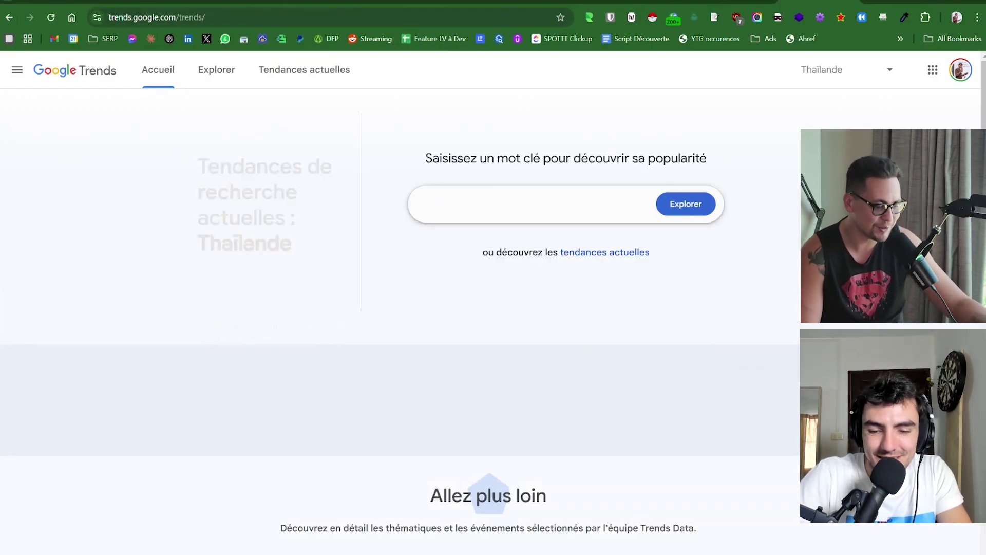
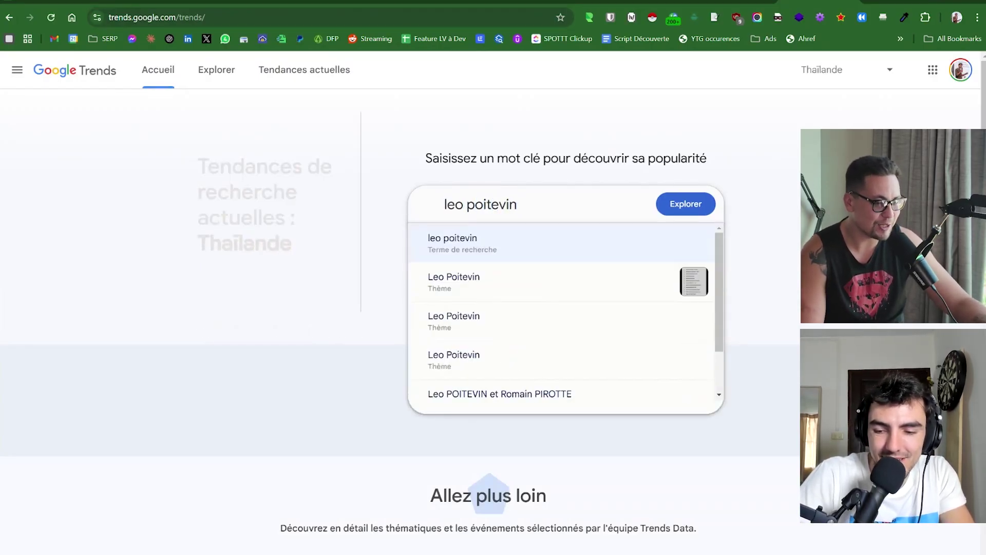
key("Return")
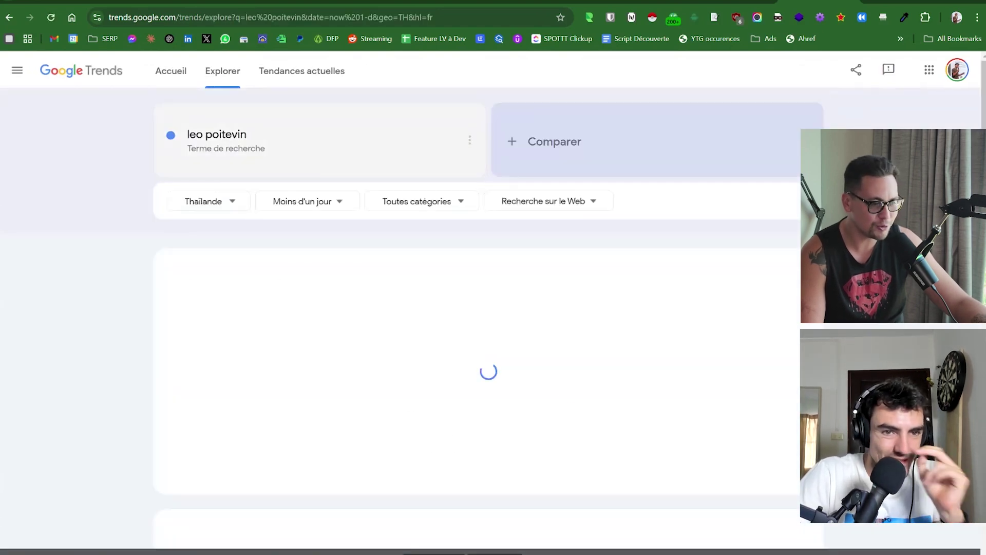
Limit results to France over the last 12 months and review regions and related queries.
left_click(205, 206)
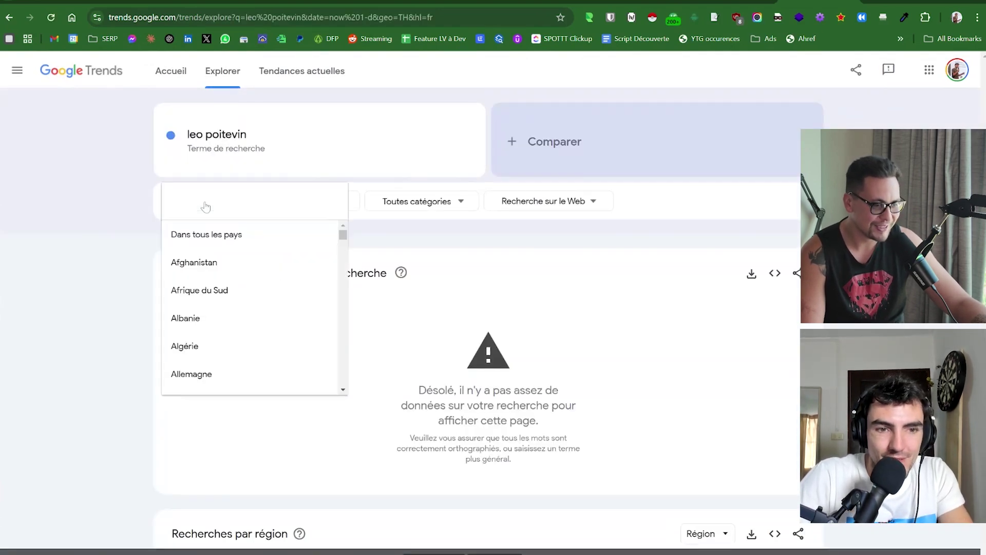
type("fra")
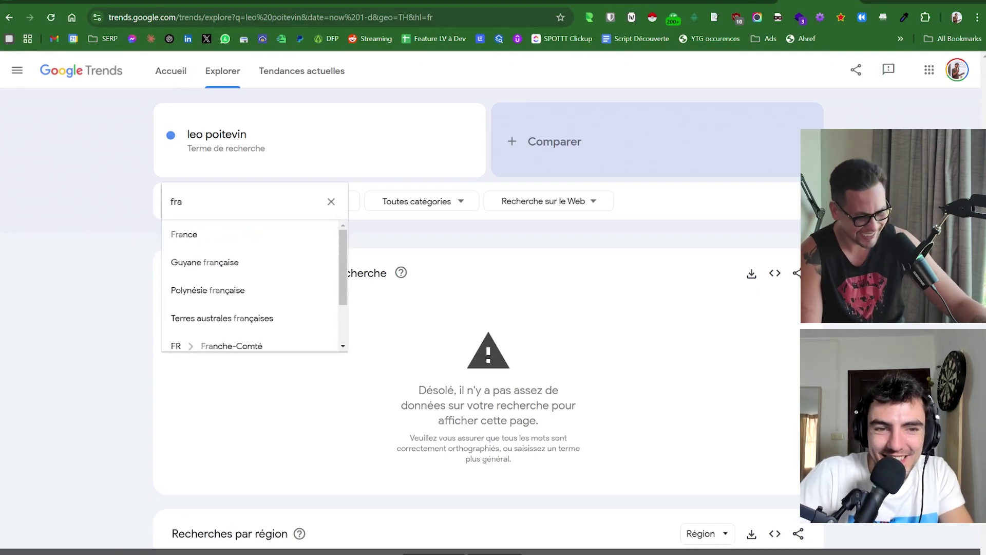
left_click(204, 232)
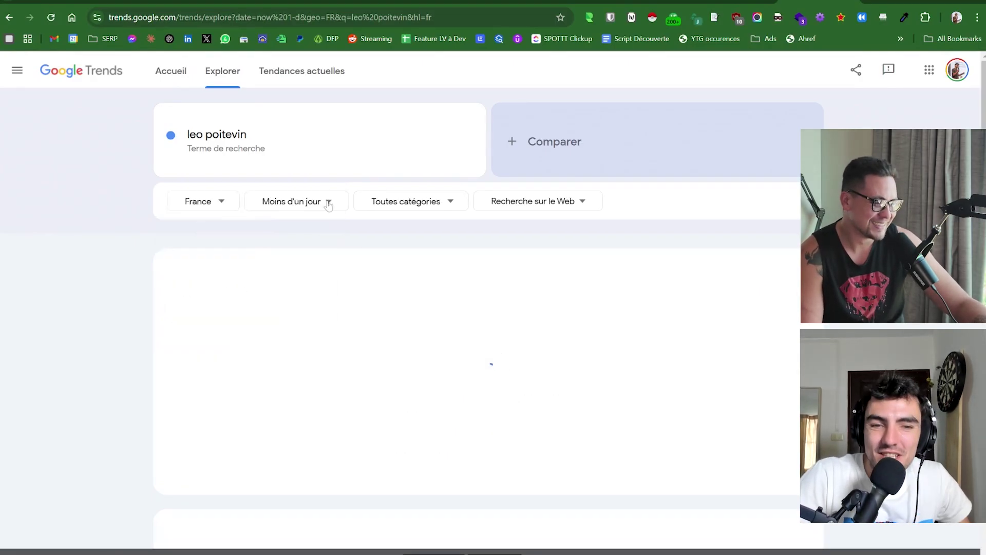
left_click(326, 202)
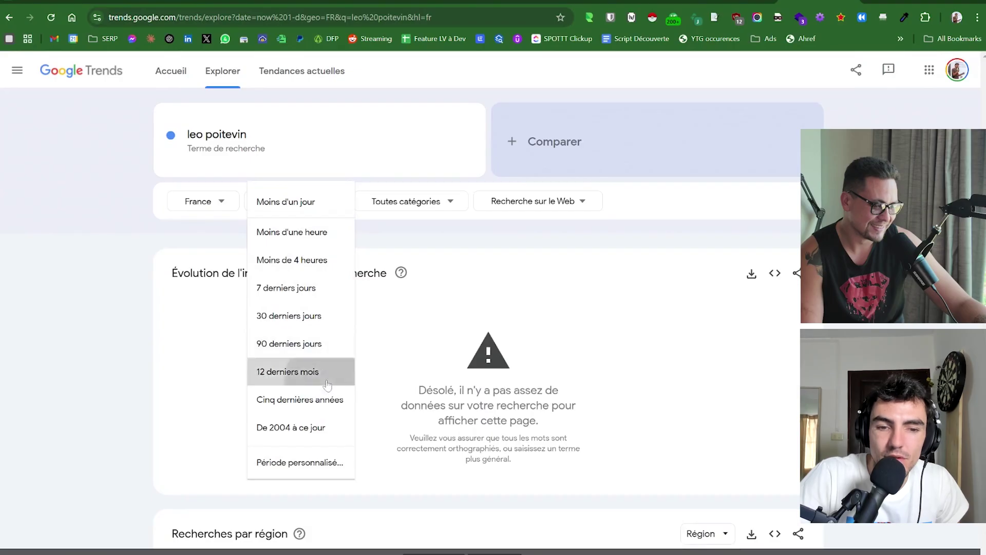
left_click(324, 371)
scroll(478, 308, "down", 3)
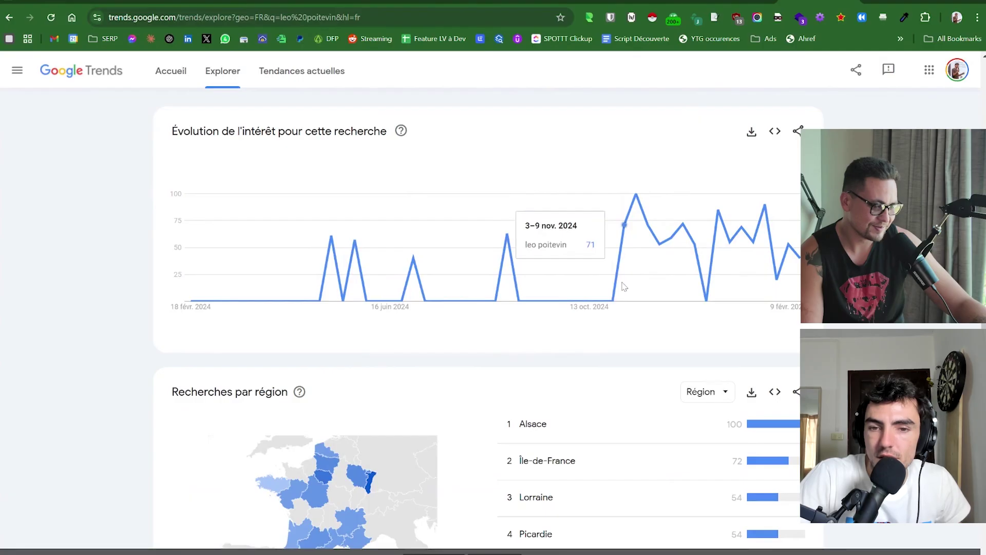
scroll(685, 282, "down", 2)
scroll(477, 319, "down", 6)
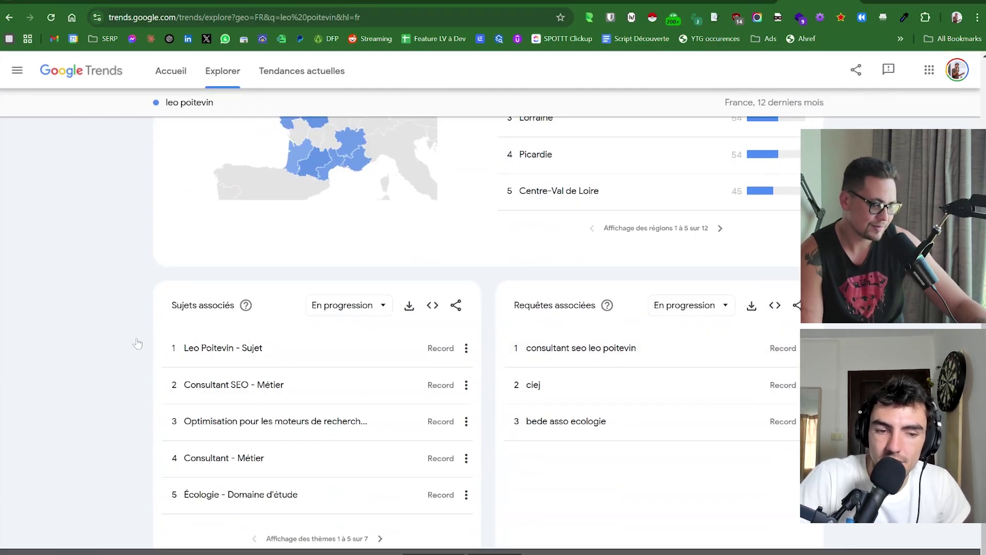
scroll(137, 343, "up", 10)
Replace the search term with 'legoax' to chart its France 12-month interest.
left_click(201, 139)
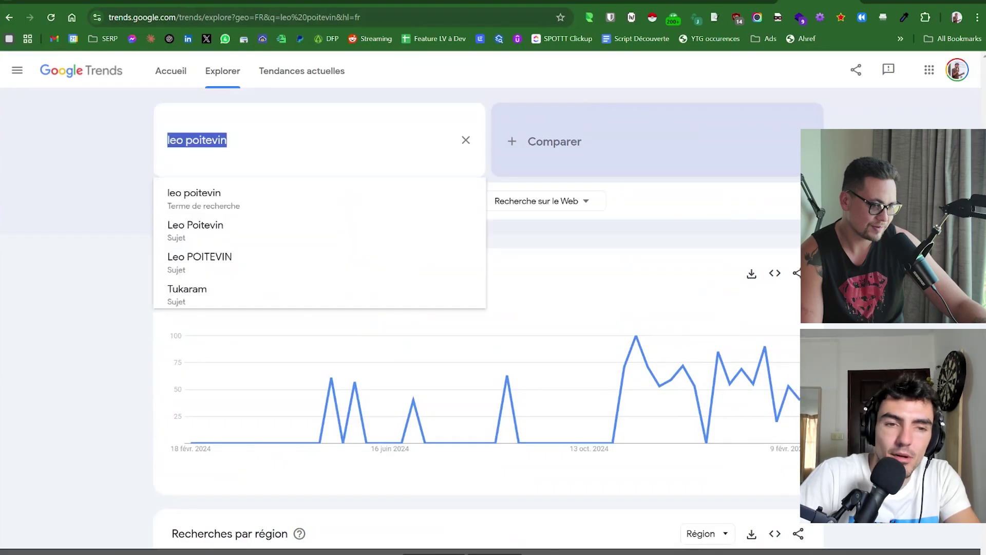
type("legoax")
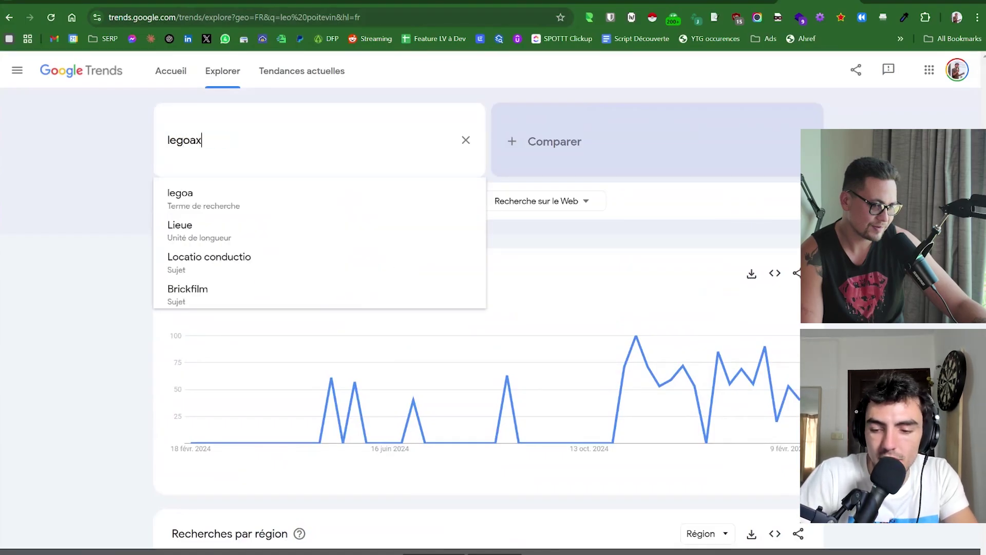
key("Return")
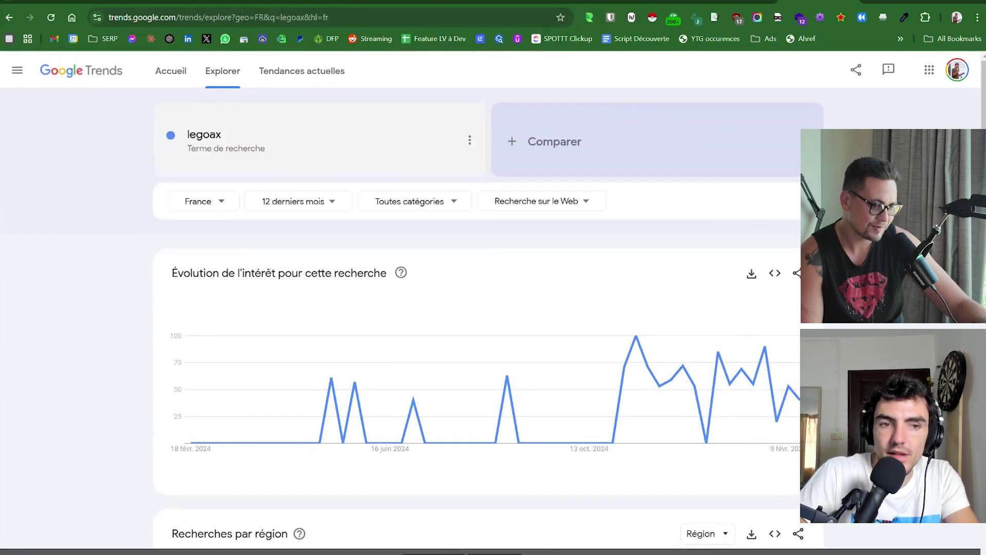
scroll(94, 222, "down", 2)
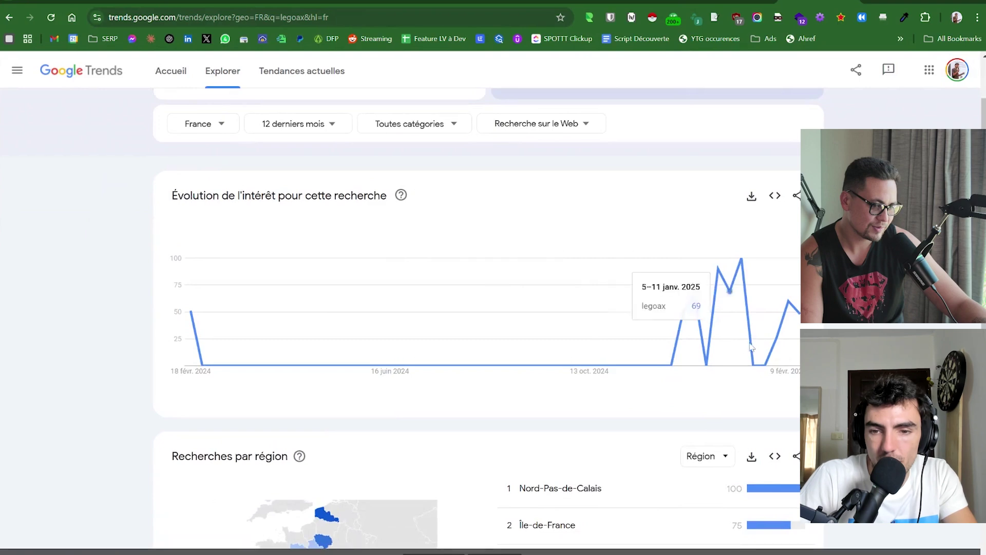
scroll(743, 347, "down", 8)
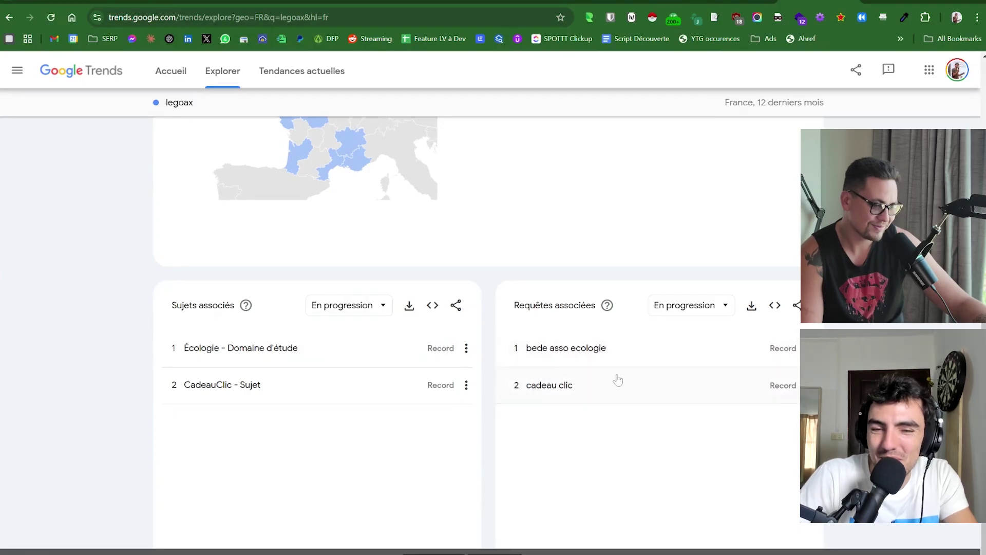
Review regions led by Nord-Pas-de-Calais and Île-de-France, then delete the search term.
scroll(477, 333, "up", 2)
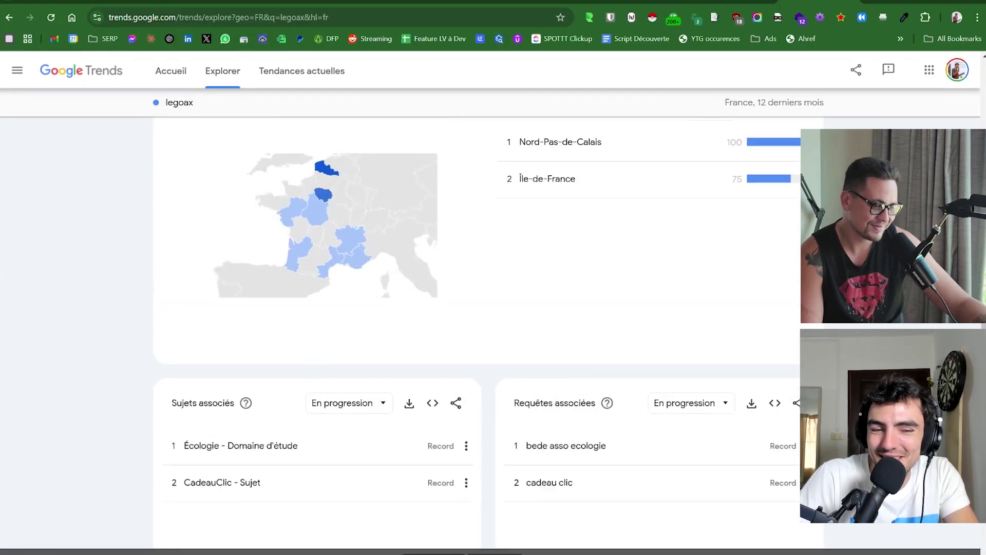
scroll(585, 350, "down", 2)
scroll(586, 349, "up", 8)
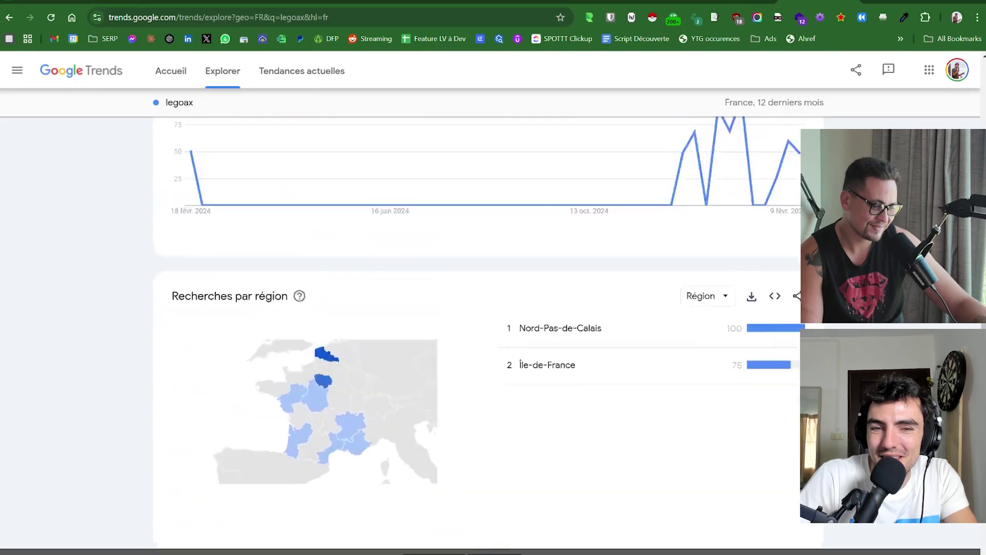
left_click(216, 139)
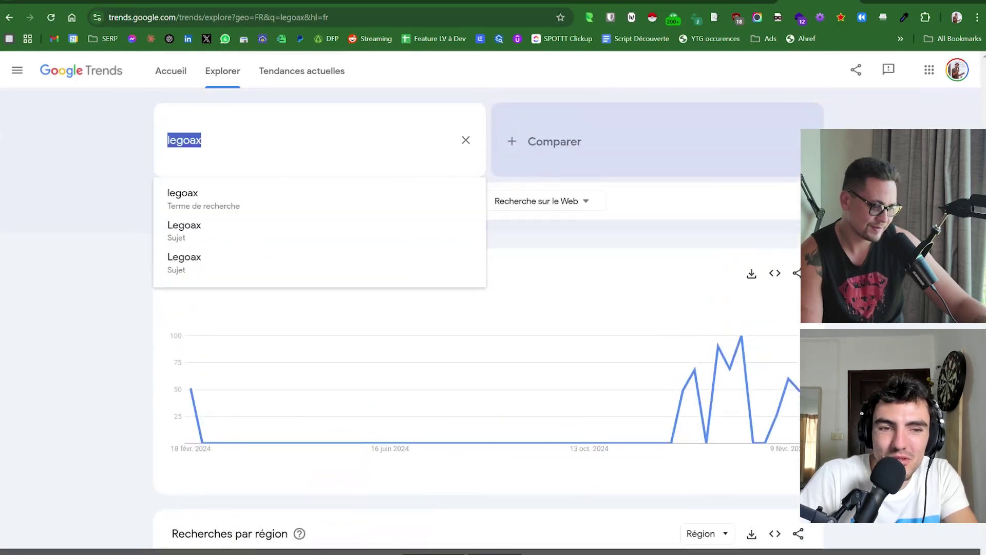
key("BackSpace")
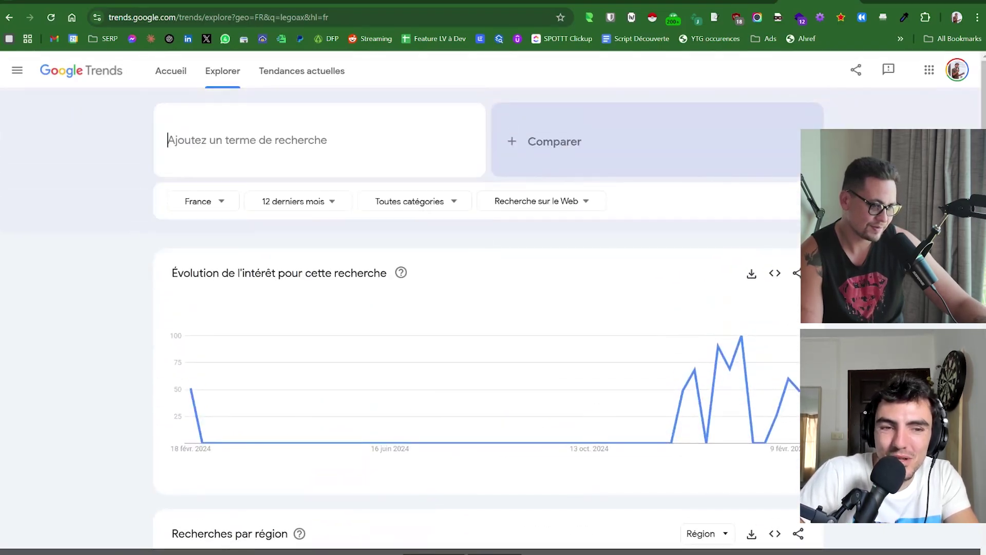